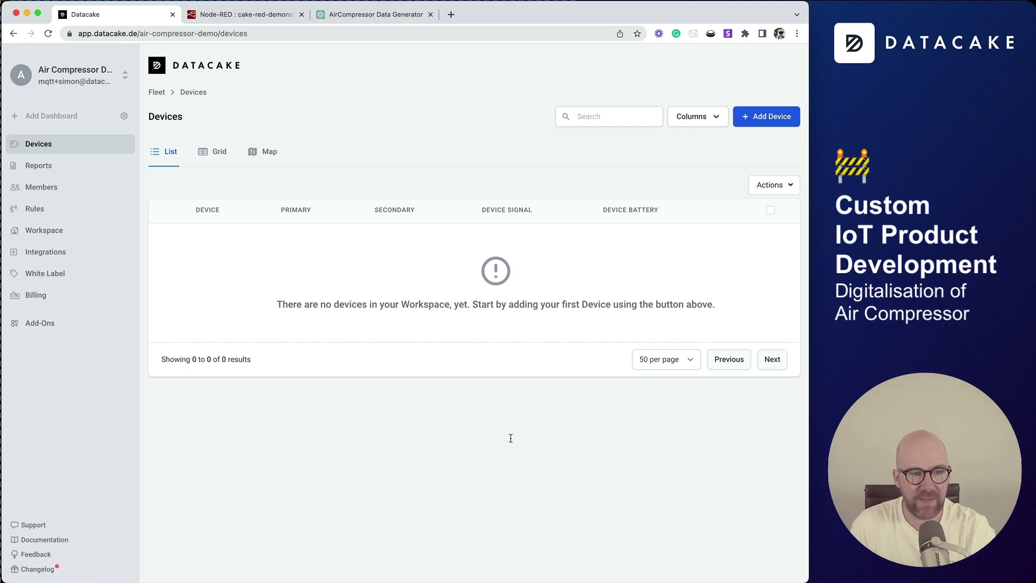
Check the empty workspace settings and Devices list, then view the ChatGPT generator code
{"action": "left_click", "coordinate": [63, 230]}
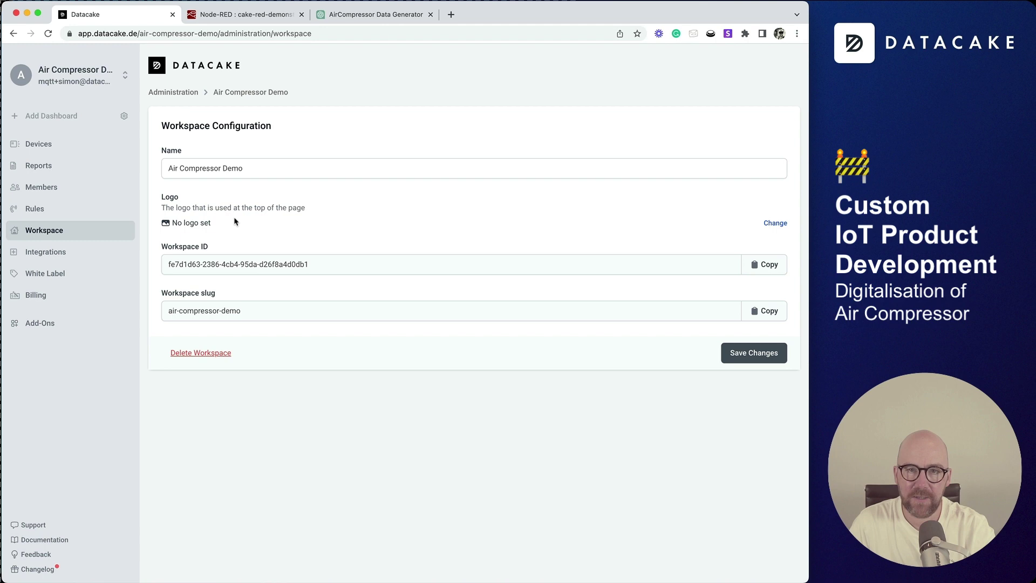
{"action": "left_click", "coordinate": [49, 143]}
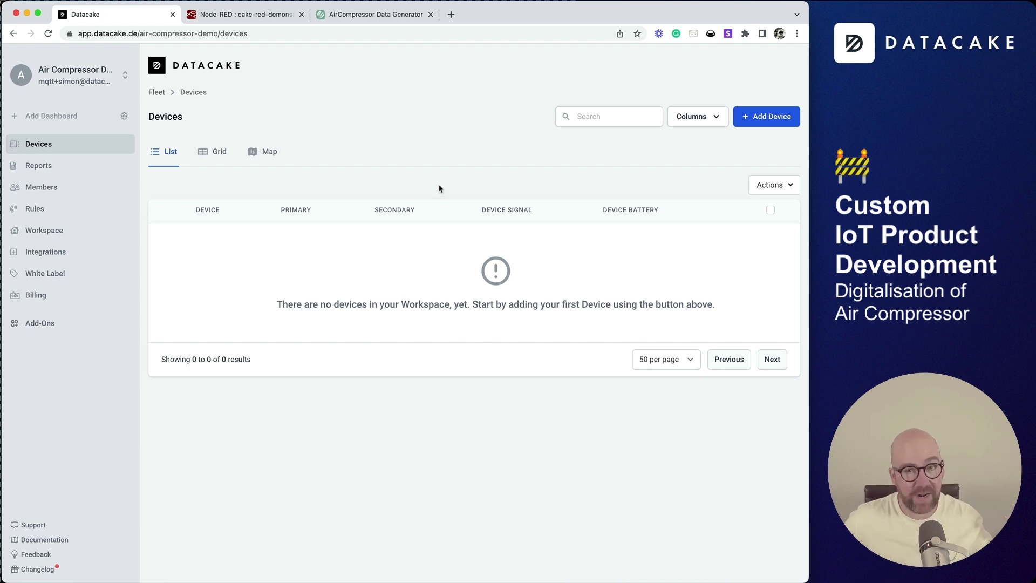
{"action": "left_click", "coordinate": [395, 16]}
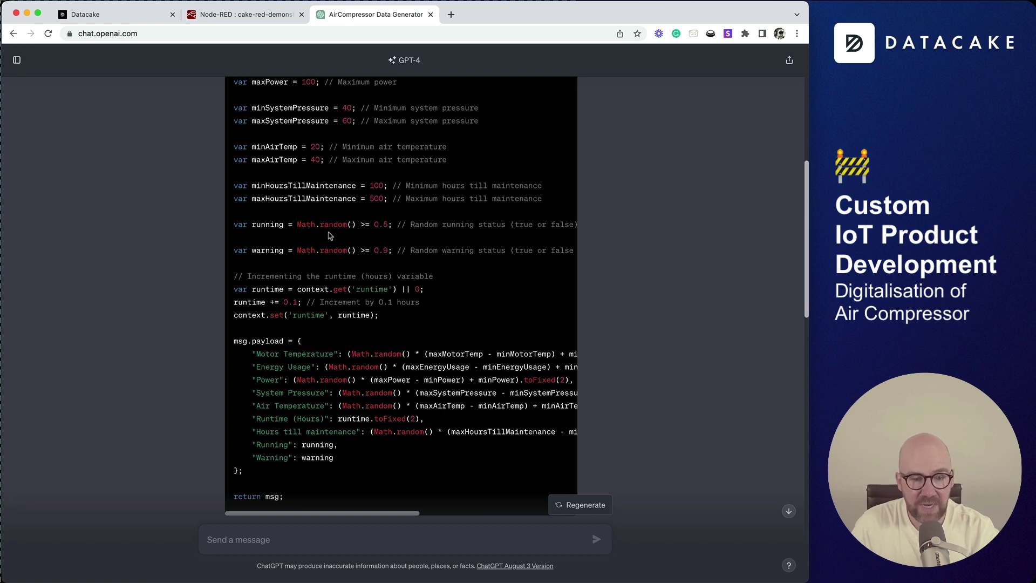
Switch to the Cakered Node-RED editor showing the empty Flow 6 canvas
{"action": "left_click", "coordinate": [231, 16]}
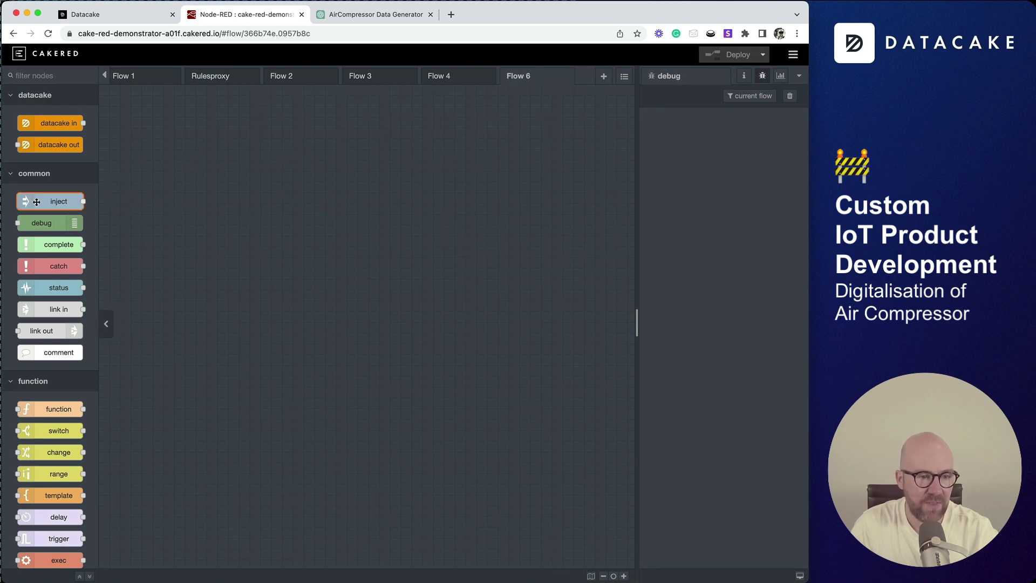
Add a timestamp inject node and a function node containing the pasted ChatGPT compressor script
{"action": "left_click_drag", "start_coordinate": [36, 202], "coordinate": [150, 165]}
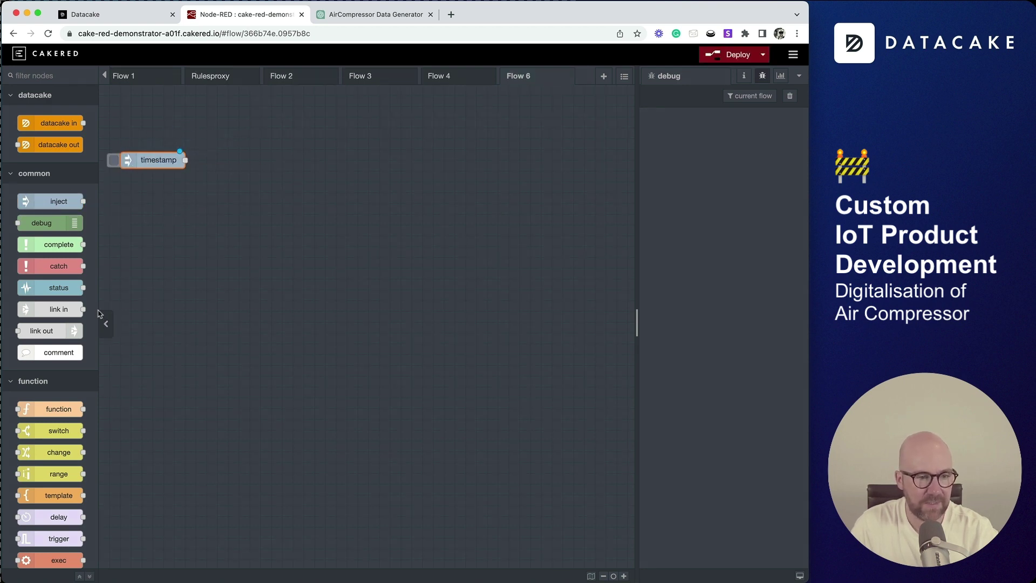
{"action": "left_click_drag", "start_coordinate": [56, 409], "coordinate": [251, 202]}
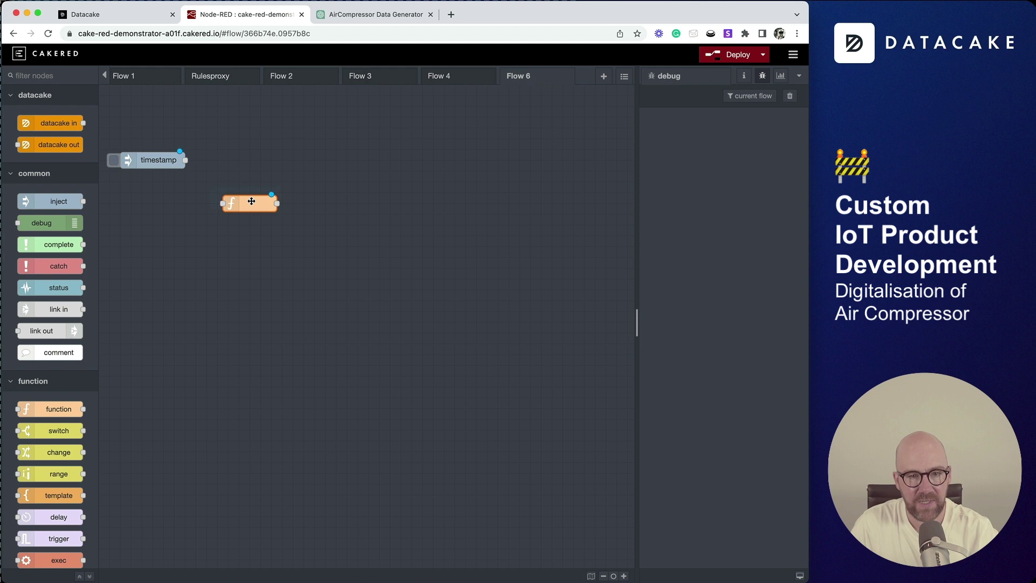
{"action": "left_click", "coordinate": [349, 11]}
{"action": "left_click", "coordinate": [269, 14]}
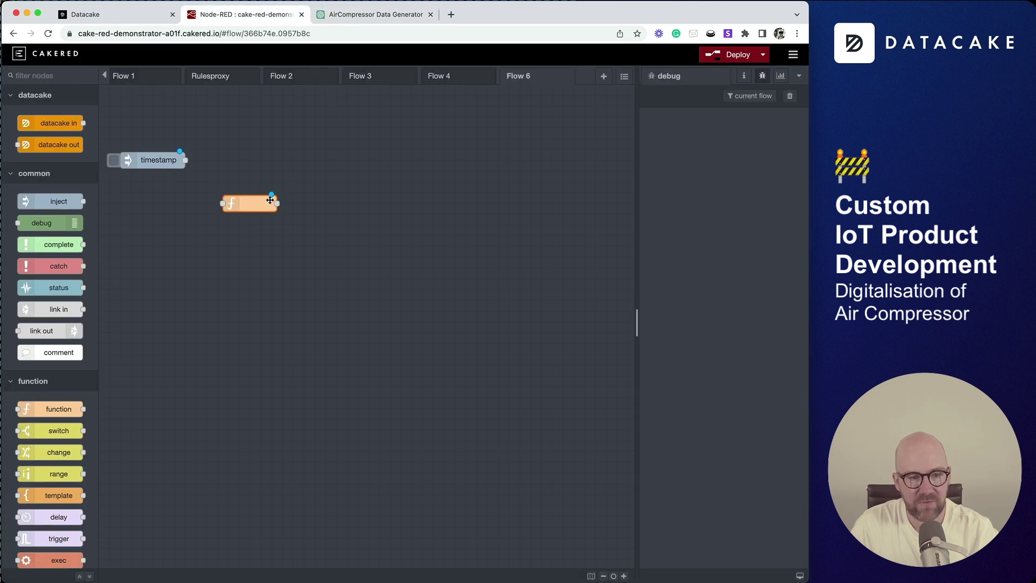
{"action": "double_click", "coordinate": [253, 203]}
{"action": "key", "text": "ctrl+a"}
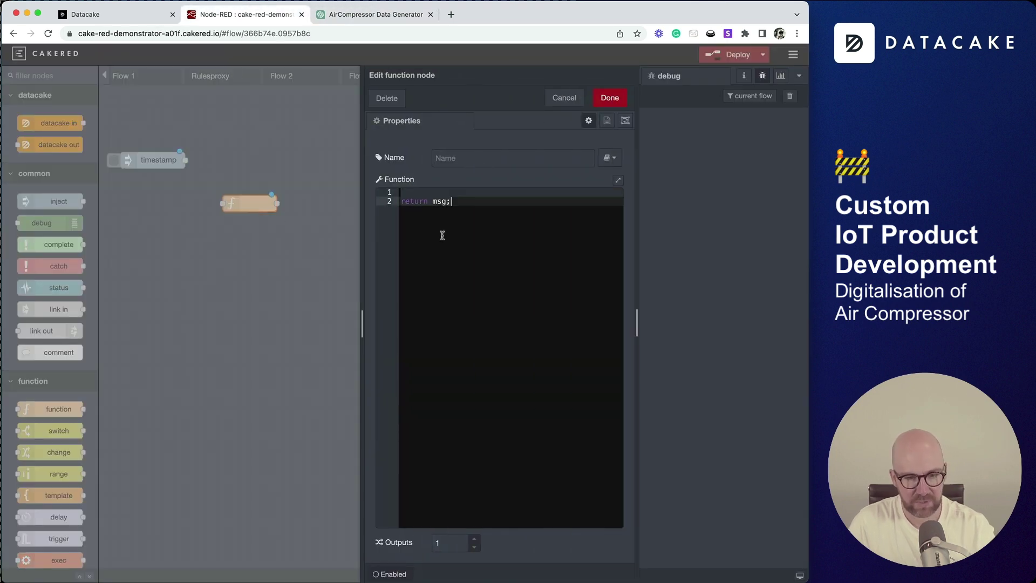
{"action": "key", "text": "ctrl+v"}
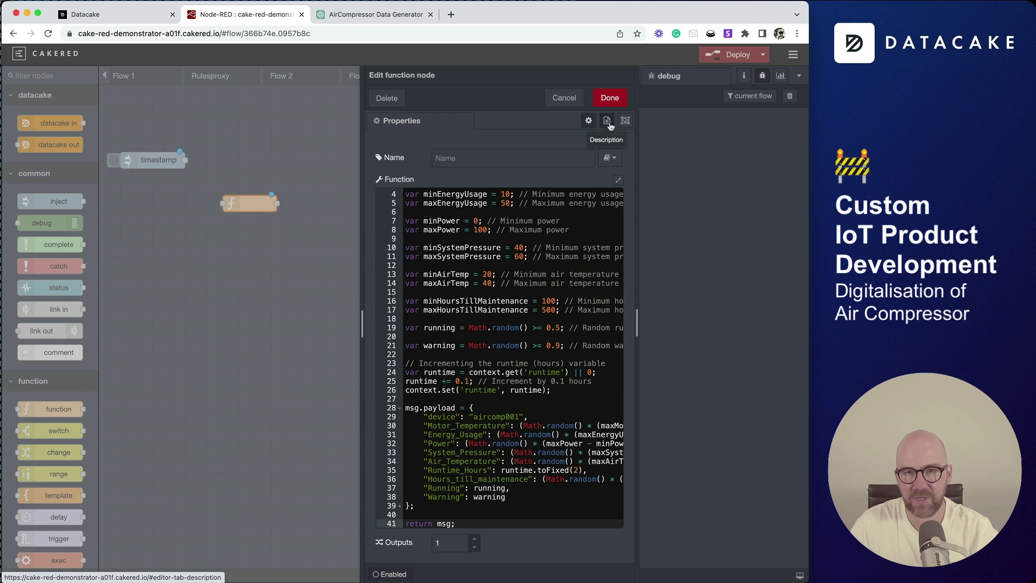
{"action": "left_click", "coordinate": [610, 97]}
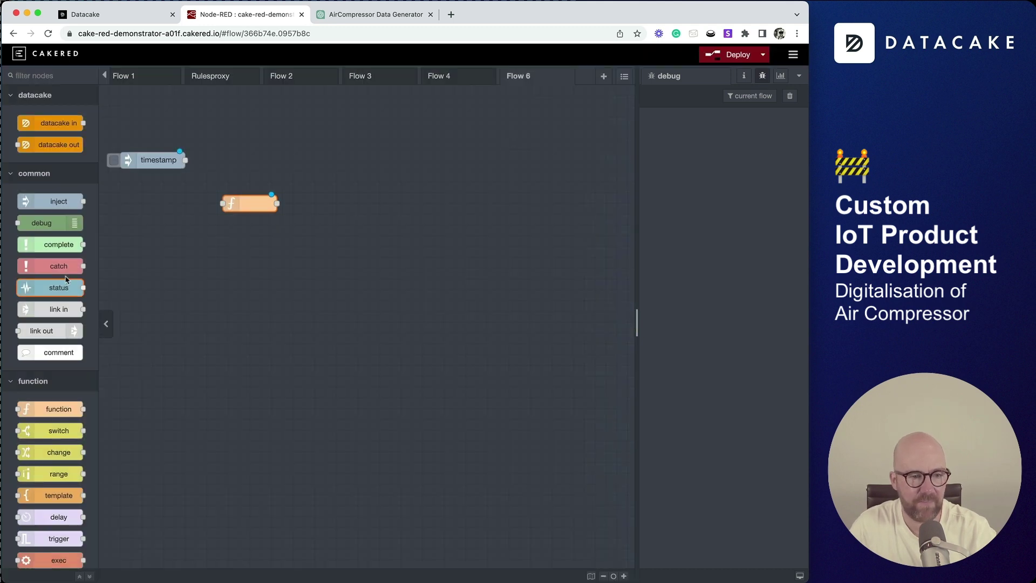
Add and wire a msg.payload debug node, deploy, and inspect the aircomp001 test payload
{"action": "left_click_drag", "start_coordinate": [39, 221], "coordinate": [395, 202]}
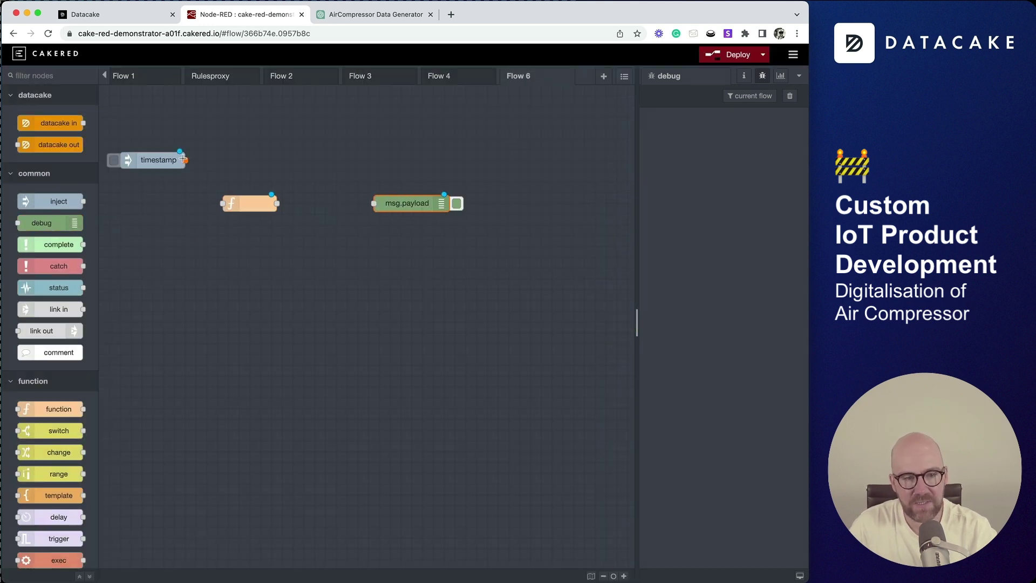
{"action": "left_click_drag", "start_coordinate": [184, 159], "coordinate": [374, 203]}
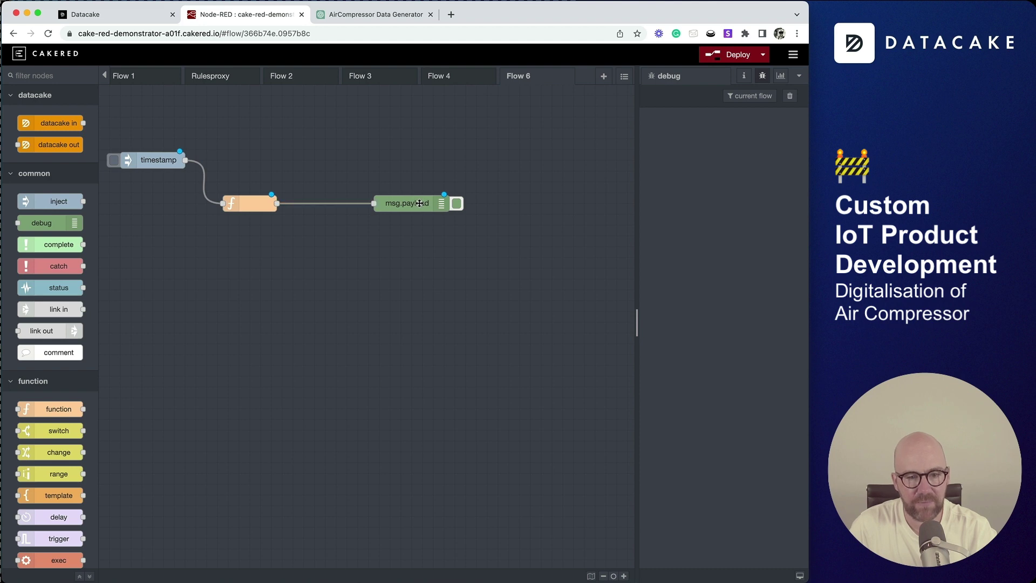
{"action": "left_click", "coordinate": [729, 55]}
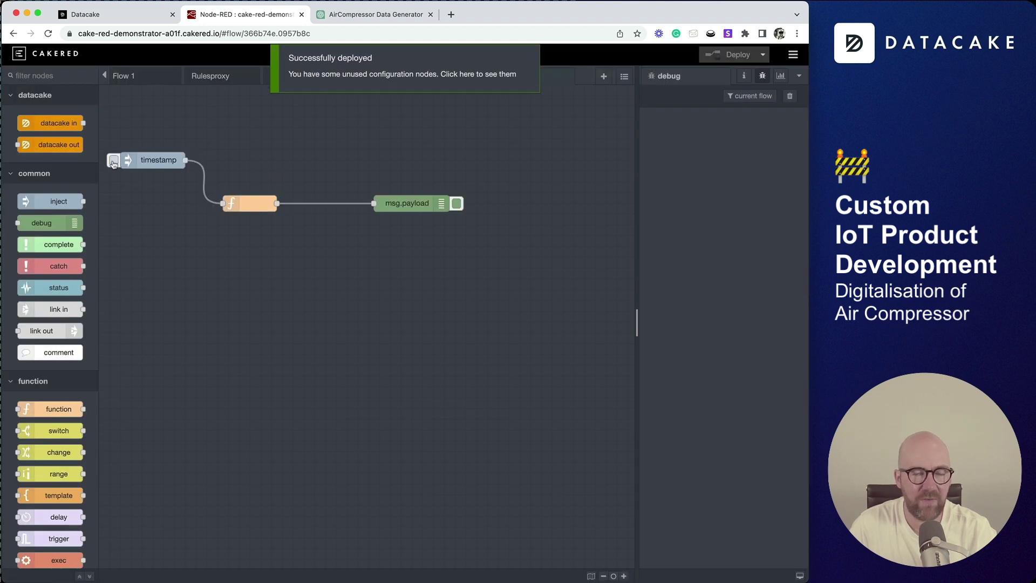
{"action": "left_click", "coordinate": [113, 161]}
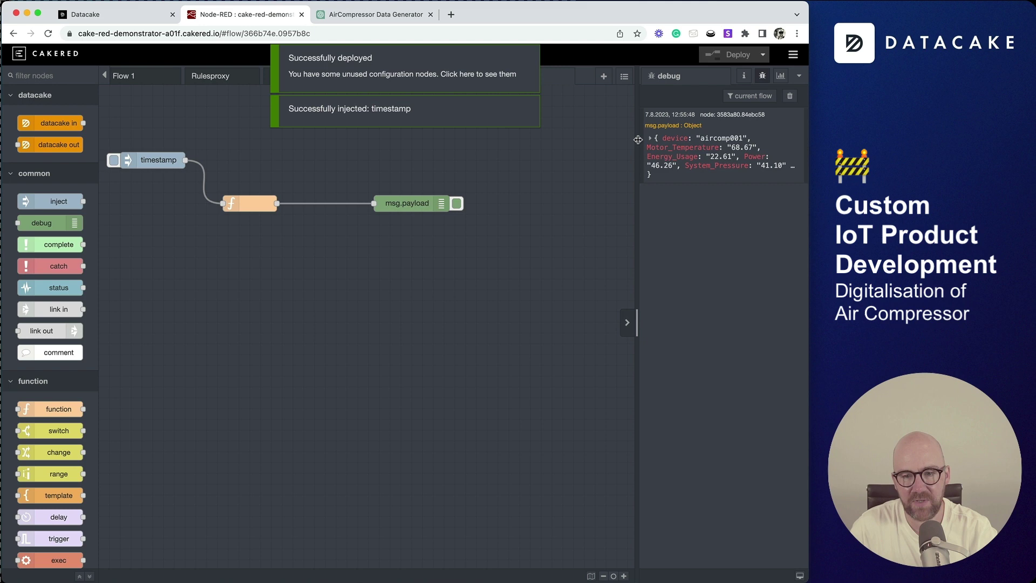
{"action": "left_click_drag", "start_coordinate": [637, 140], "coordinate": [540, 144]}
{"action": "left_click", "coordinate": [598, 145]}
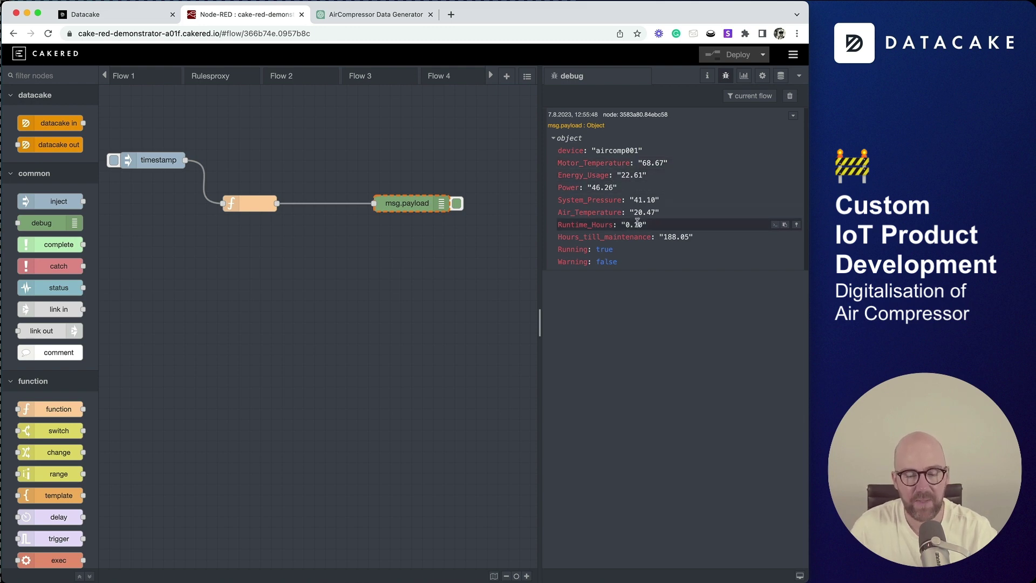
{"action": "key", "text": "ctrl+shift+Tab"}
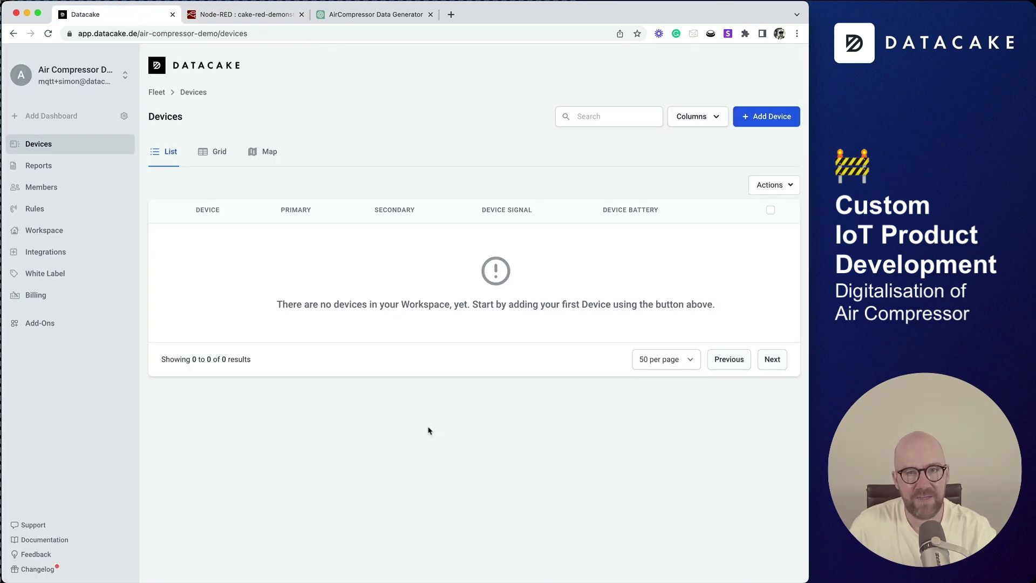
Start a new API device in a new product named 'Air Compressor Demo Unit'
{"action": "left_click", "coordinate": [772, 118]}
{"action": "left_click", "coordinate": [259, 299]}
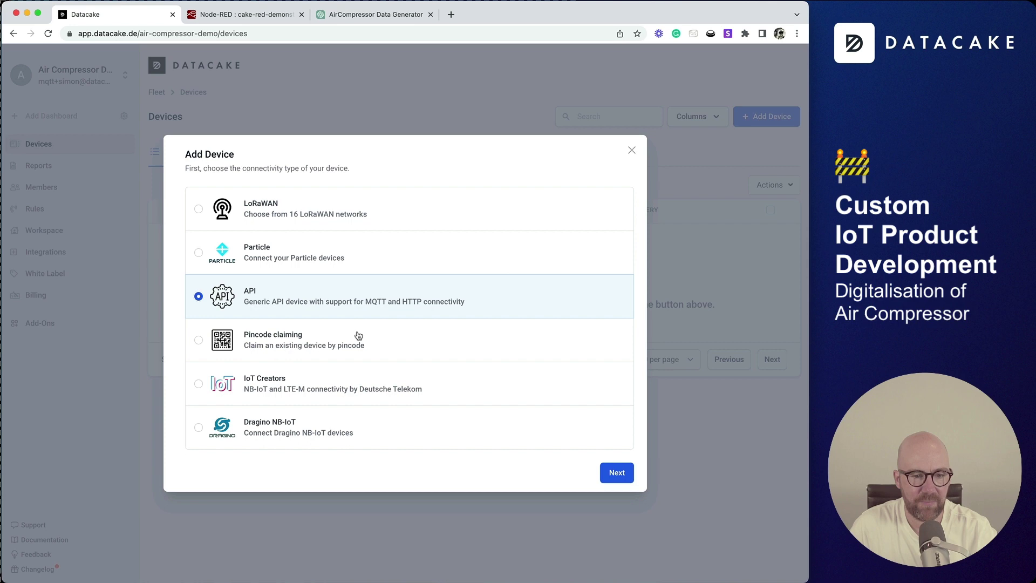
{"action": "left_click", "coordinate": [605, 473]}
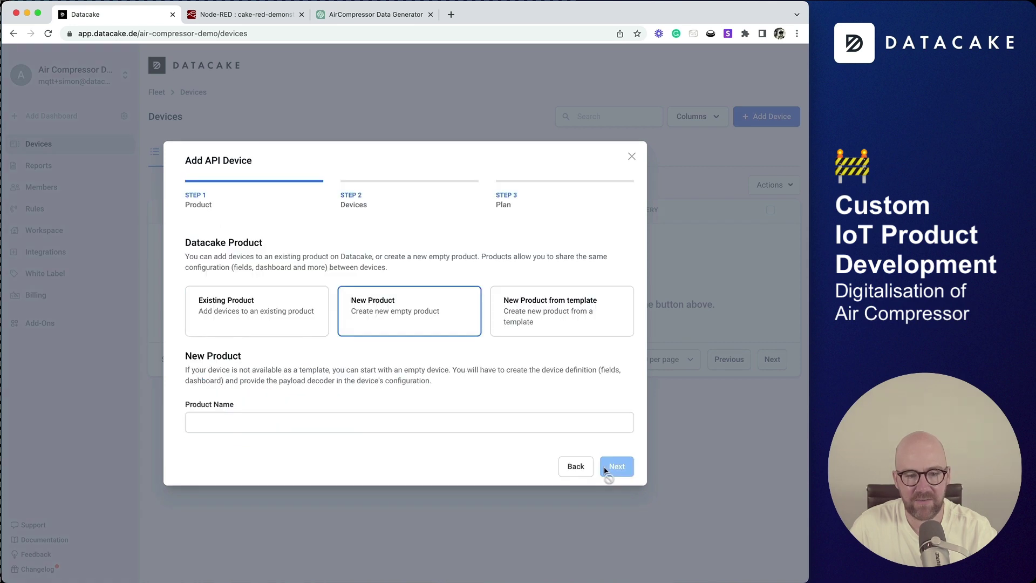
{"action": "left_click", "coordinate": [322, 419]}
{"action": "type", "text": "Air "}
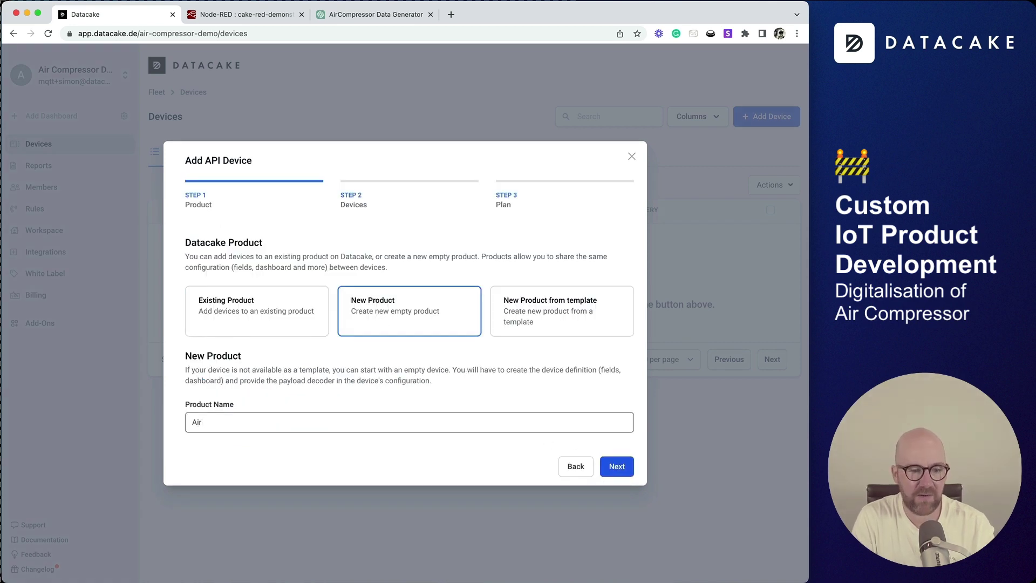
{"action": "type", "text": "Compressor"}
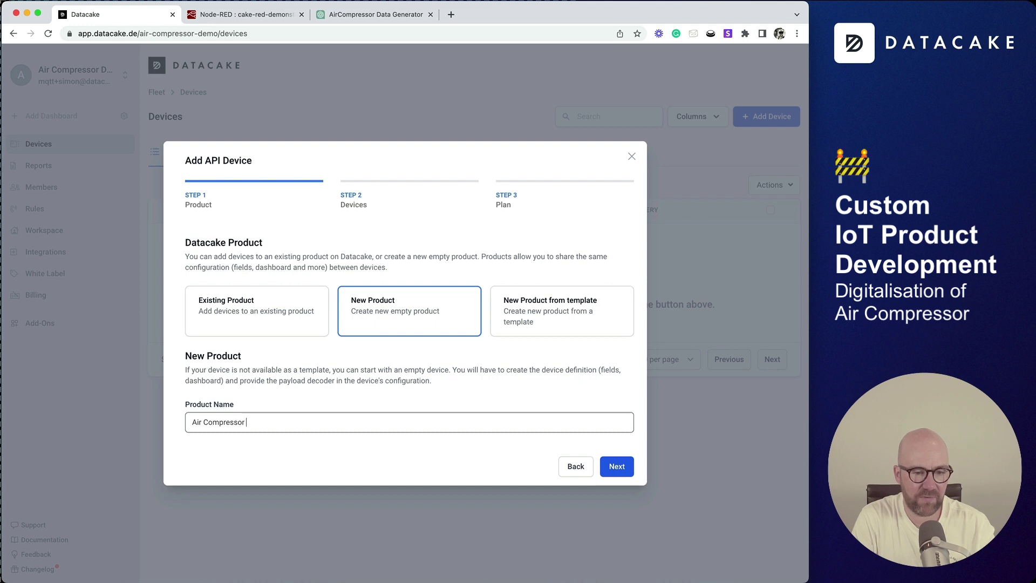
{"action": "type", "text": " Demo Unit"}
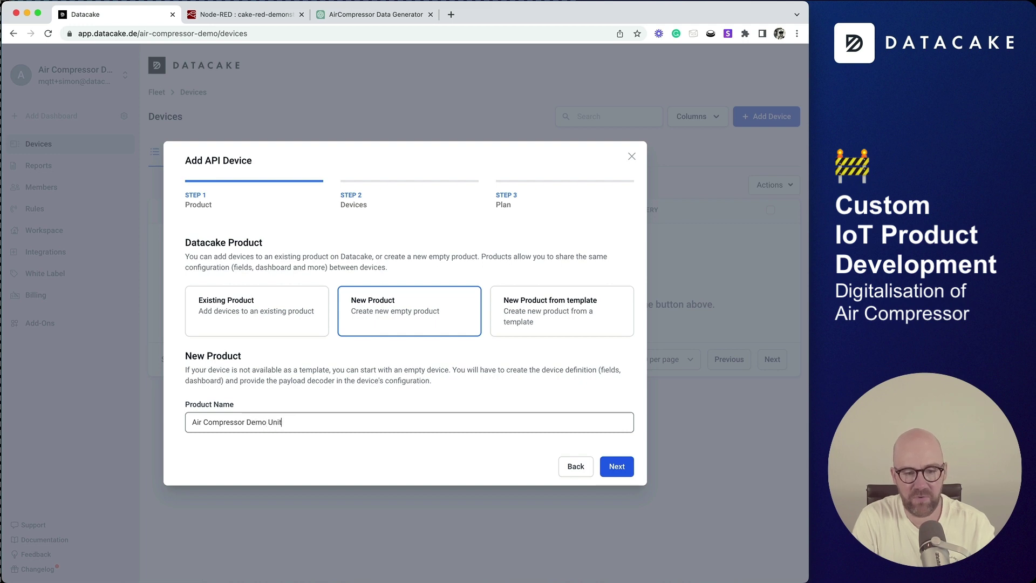
{"action": "left_click", "coordinate": [618, 466]}
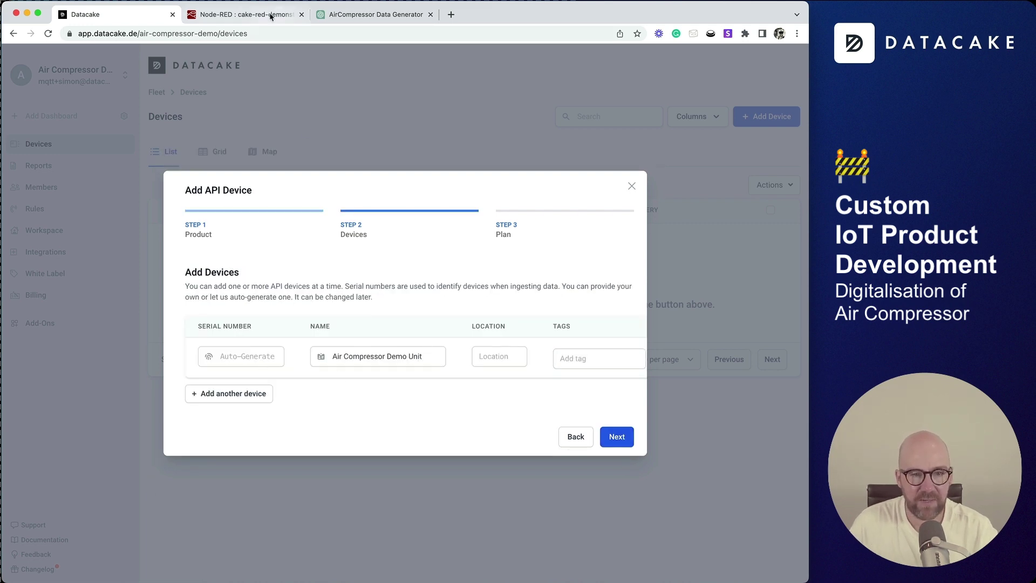
Use aircomp001 from the Node-RED debug output as serial and add the device on the Free plan
{"action": "left_click", "coordinate": [242, 14]}
{"action": "double_click", "coordinate": [618, 150]}
{"action": "key", "text": "super+c"}
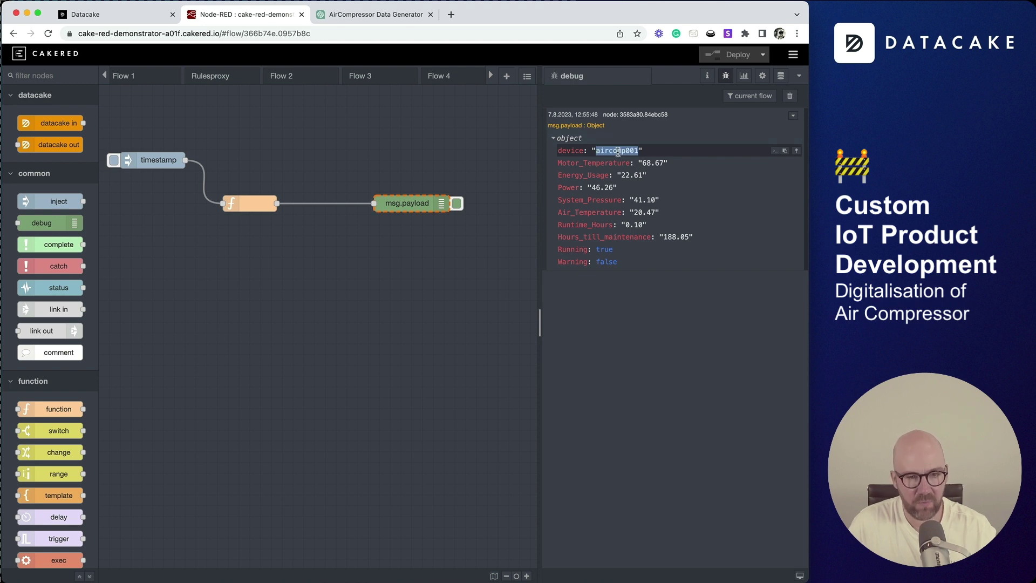
{"action": "left_click", "coordinate": [116, 14]}
{"action": "left_click", "coordinate": [254, 358]}
{"action": "key", "text": "super+v"}
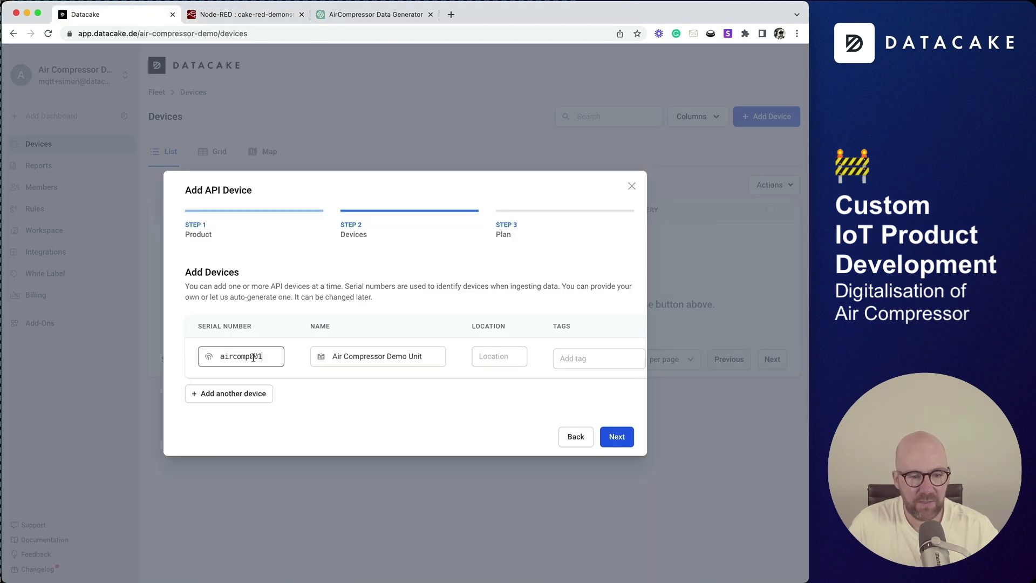
{"action": "left_click", "coordinate": [425, 357]}
{"action": "scroll", "coordinate": [503, 353], "scroll_direction": "right", "scroll_amount": 3}
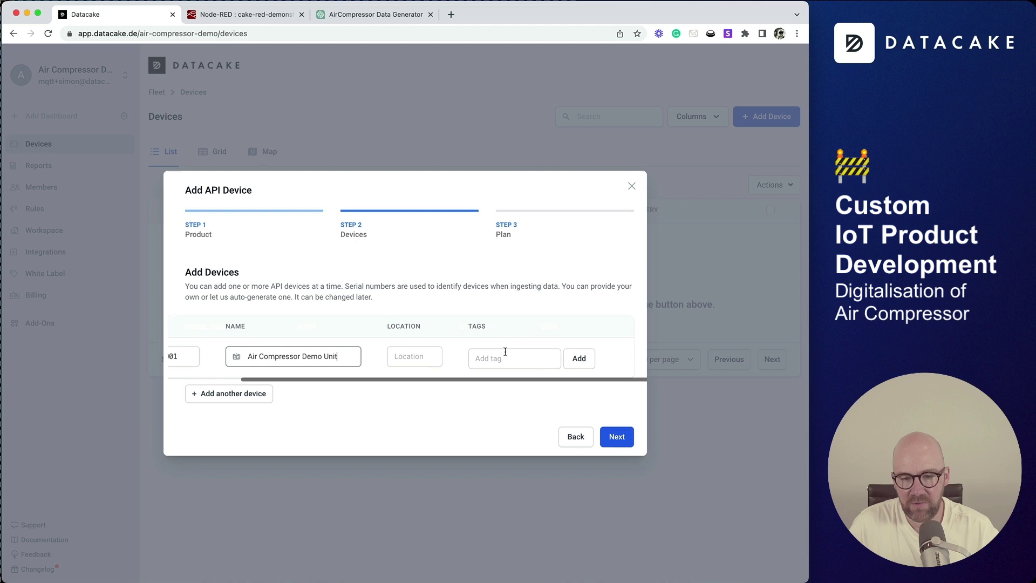
{"action": "scroll", "coordinate": [504, 354], "scroll_direction": "left", "scroll_amount": 3}
{"action": "left_click", "coordinate": [619, 437]}
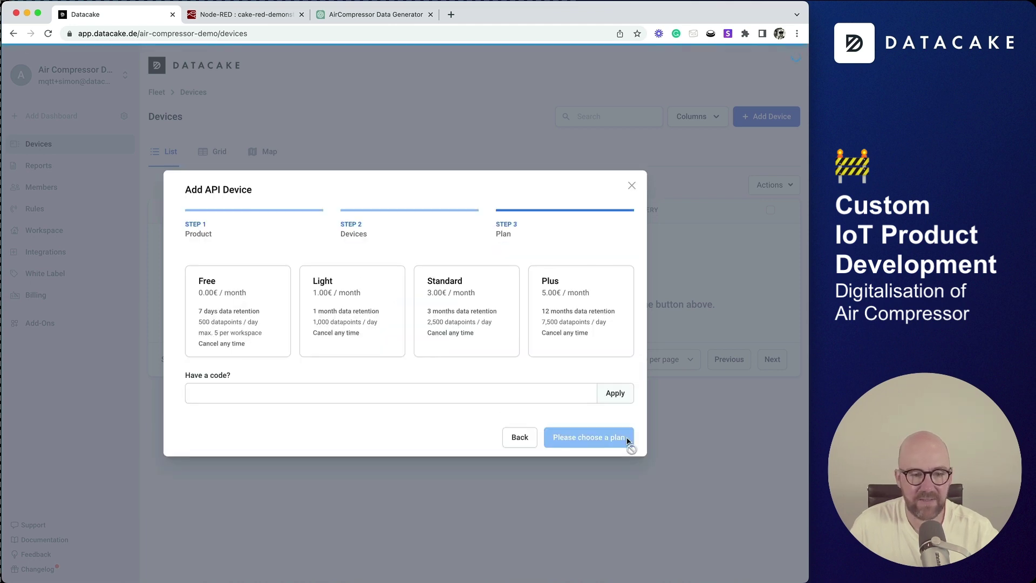
{"action": "left_click", "coordinate": [222, 316]}
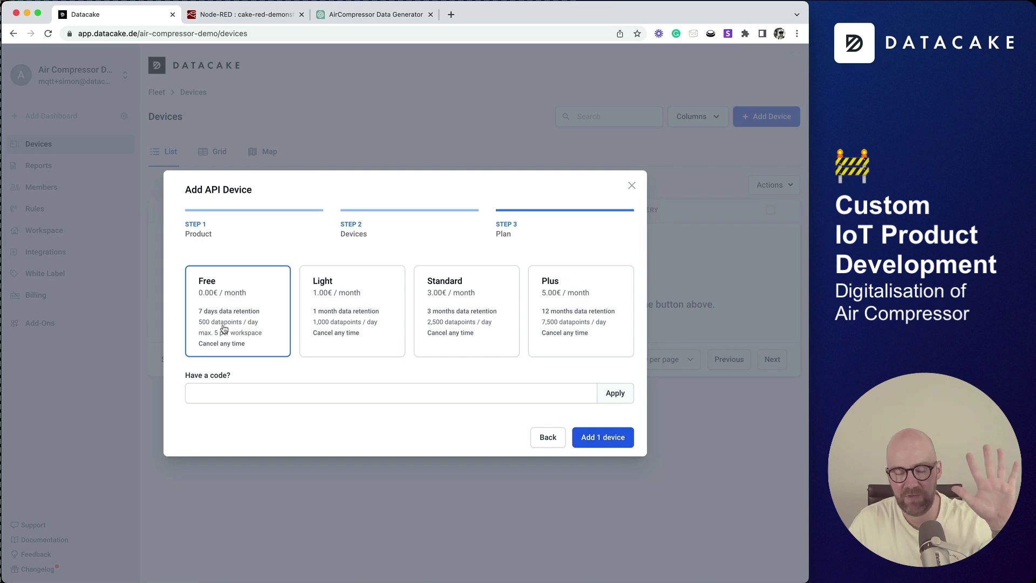
{"action": "left_click", "coordinate": [601, 441]}
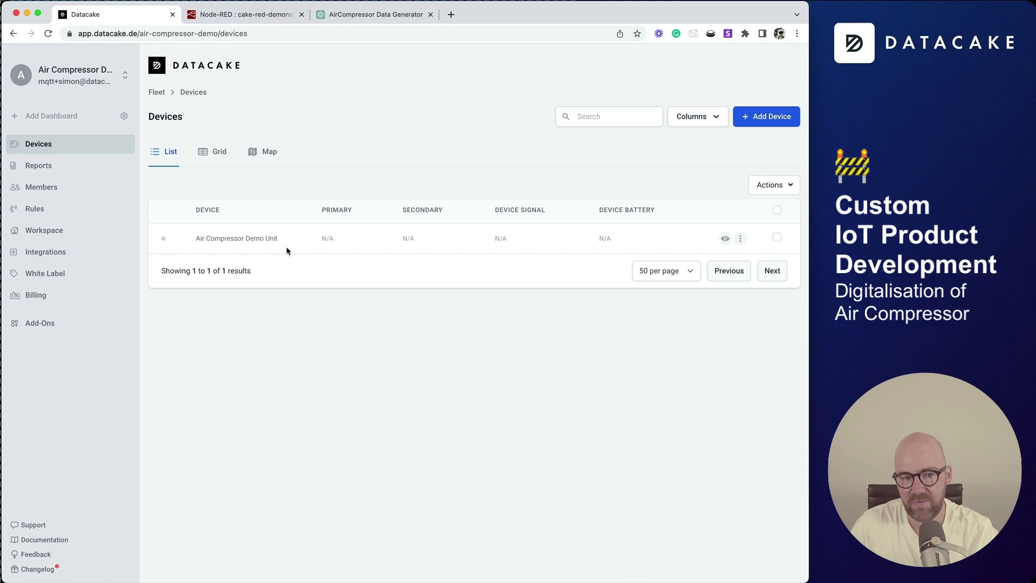
Copy the Air Compressor Demo Unit's HTTP Endpoint URL from its Configuration tab
{"action": "left_click", "coordinate": [235, 241]}
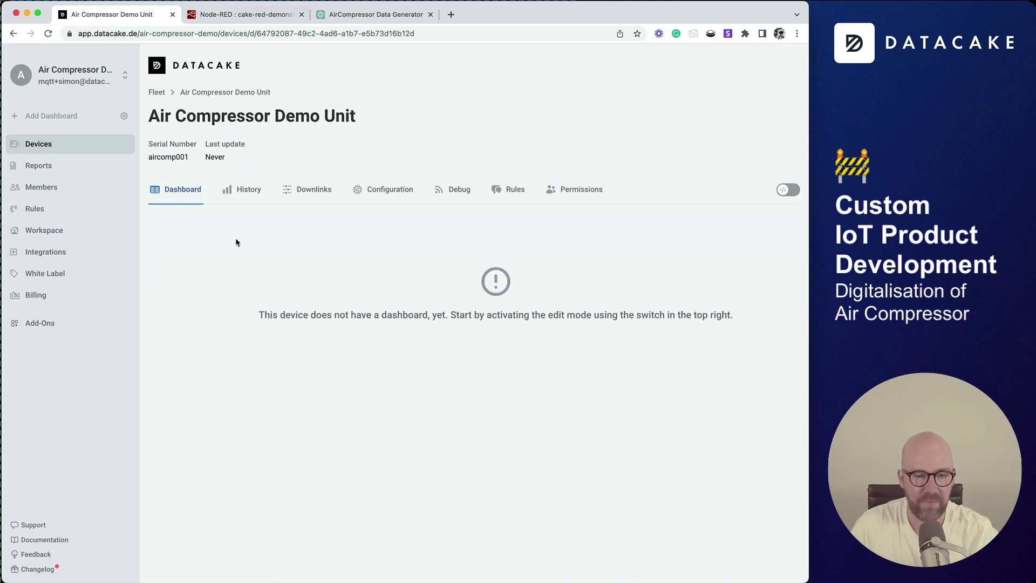
{"action": "left_click", "coordinate": [388, 195]}
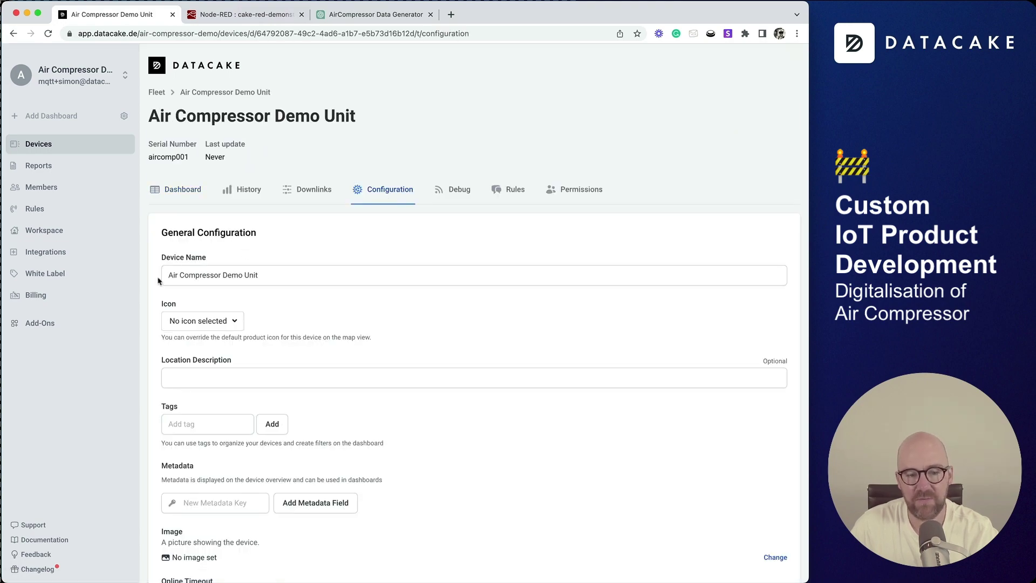
{"action": "scroll", "coordinate": [159, 278], "scroll_direction": "down", "scroll_amount": 15}
{"action": "left_click_drag", "start_coordinate": [162, 136], "coordinate": [296, 139]}
{"action": "scroll", "coordinate": [295, 140], "scroll_direction": "down", "scroll_amount": 4}
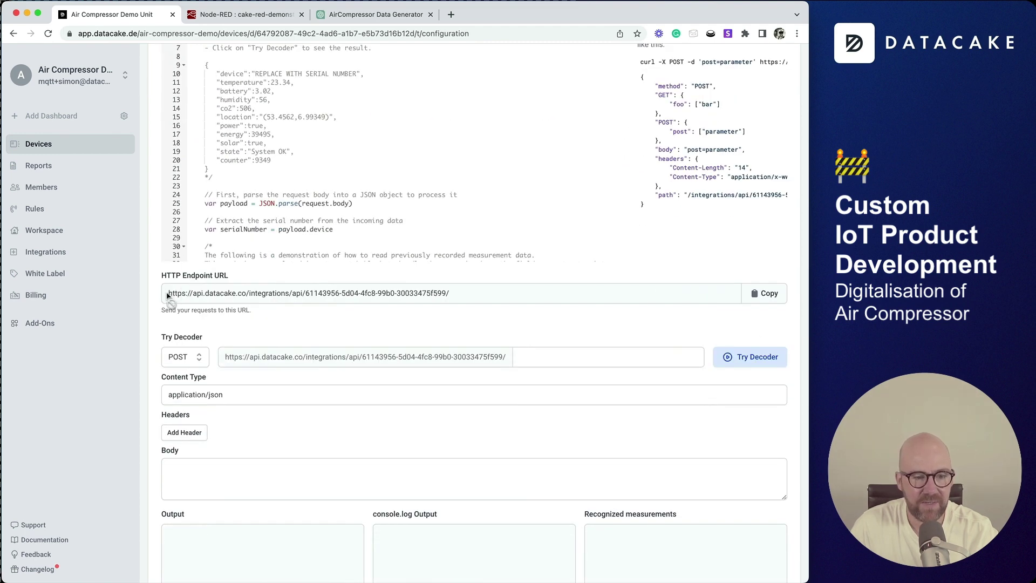
{"action": "left_click_drag", "start_coordinate": [167, 295], "coordinate": [468, 297]}
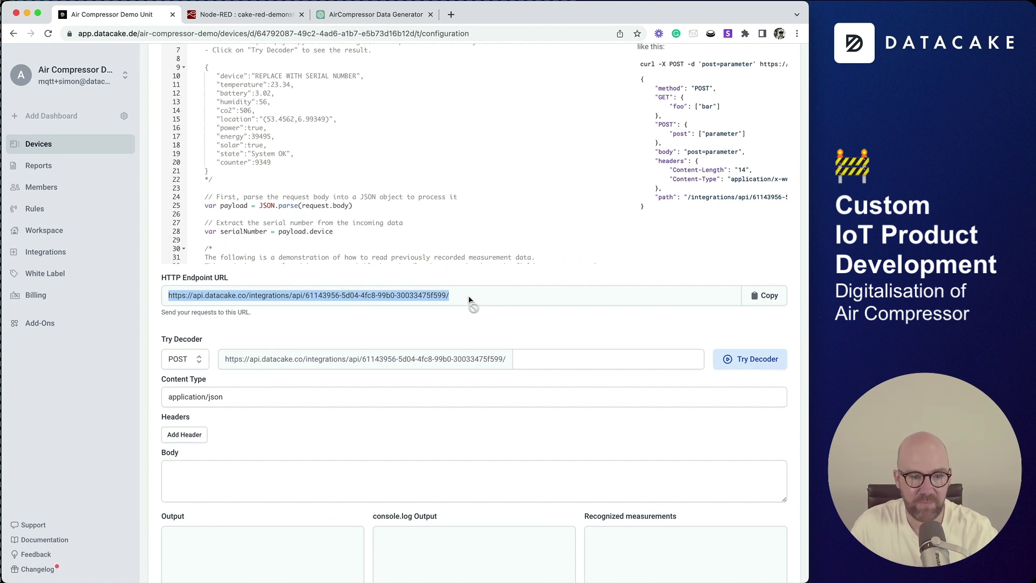
{"action": "left_click", "coordinate": [769, 297]}
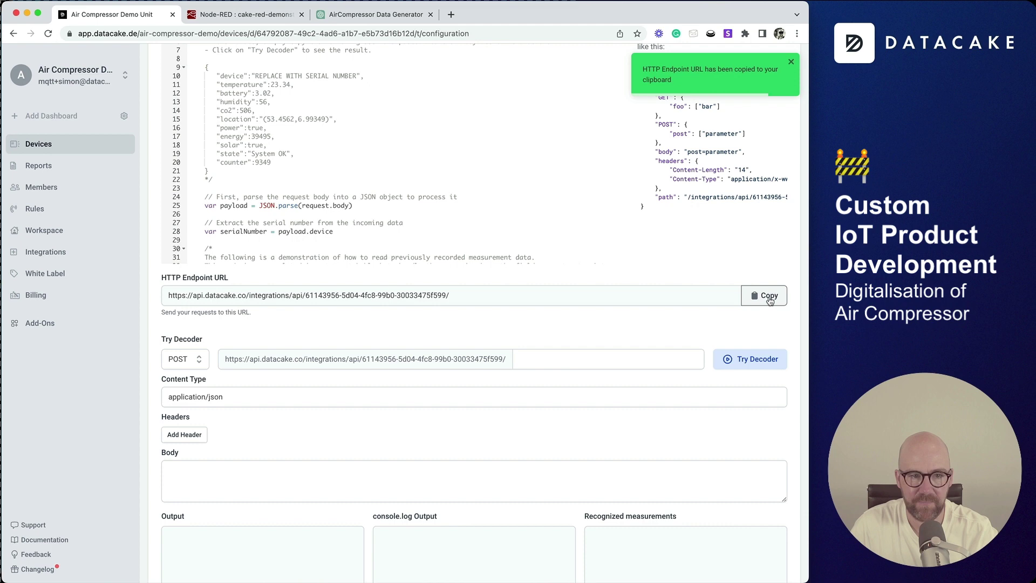
{"action": "left_click", "coordinate": [271, 20]}
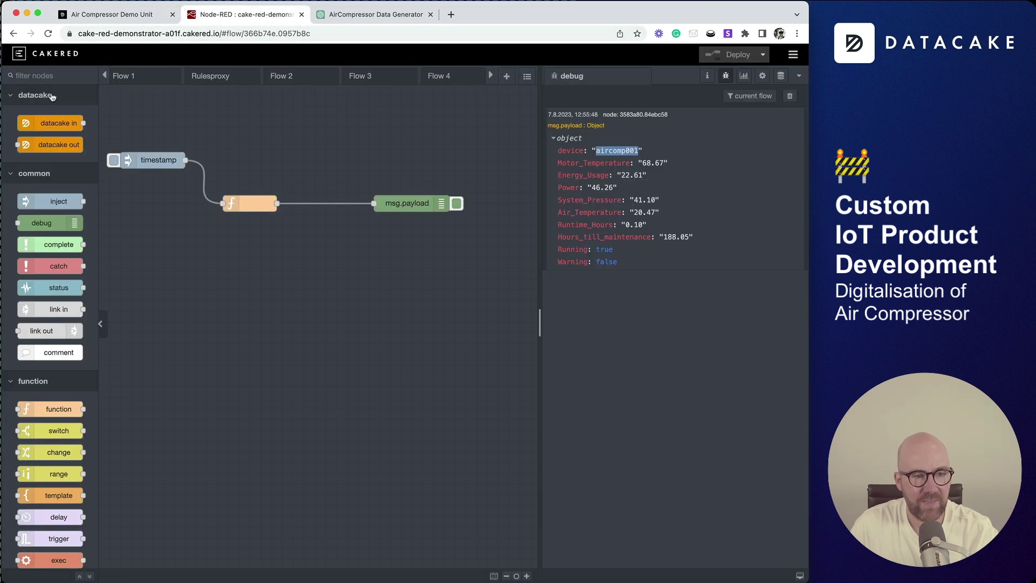
Splice an http request node between the function and msg.payload nodes
{"action": "left_click", "coordinate": [49, 76]}
{"action": "type", "text": "req"}
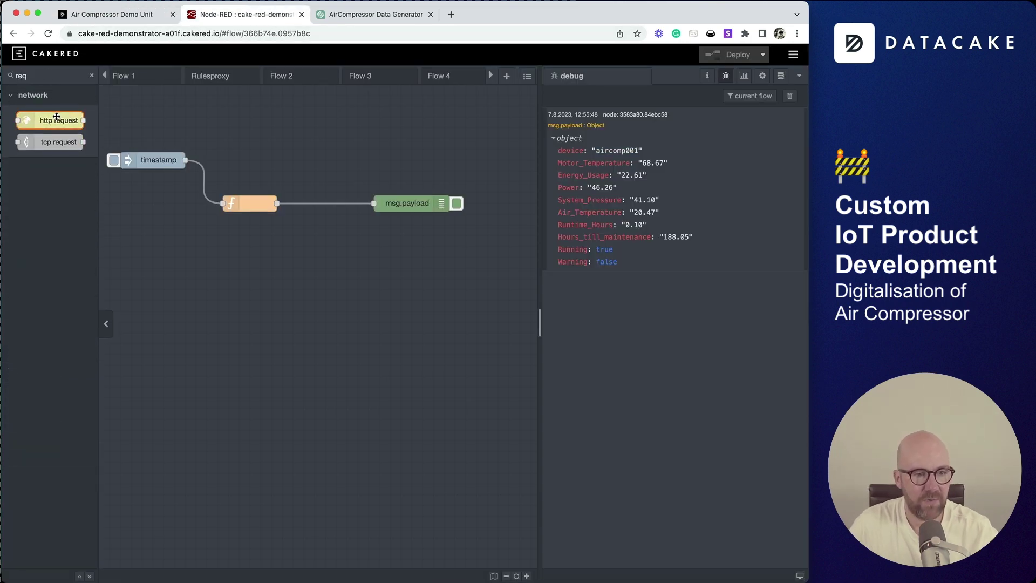
{"action": "left_click_drag", "start_coordinate": [47, 118], "coordinate": [338, 308]}
{"action": "left_click_drag", "start_coordinate": [412, 208], "coordinate": [451, 208]}
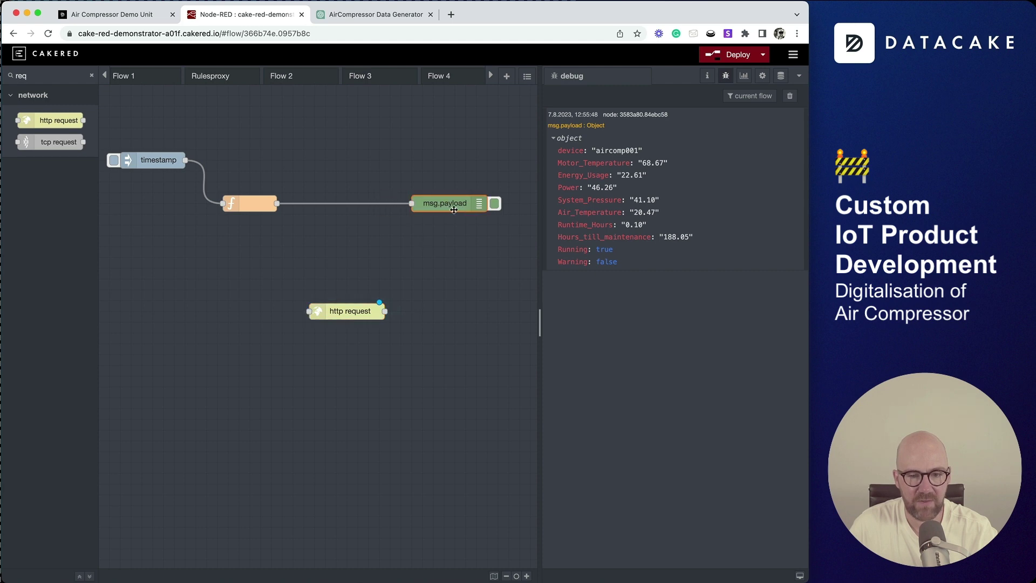
{"action": "left_click_drag", "start_coordinate": [352, 307], "coordinate": [350, 212]}
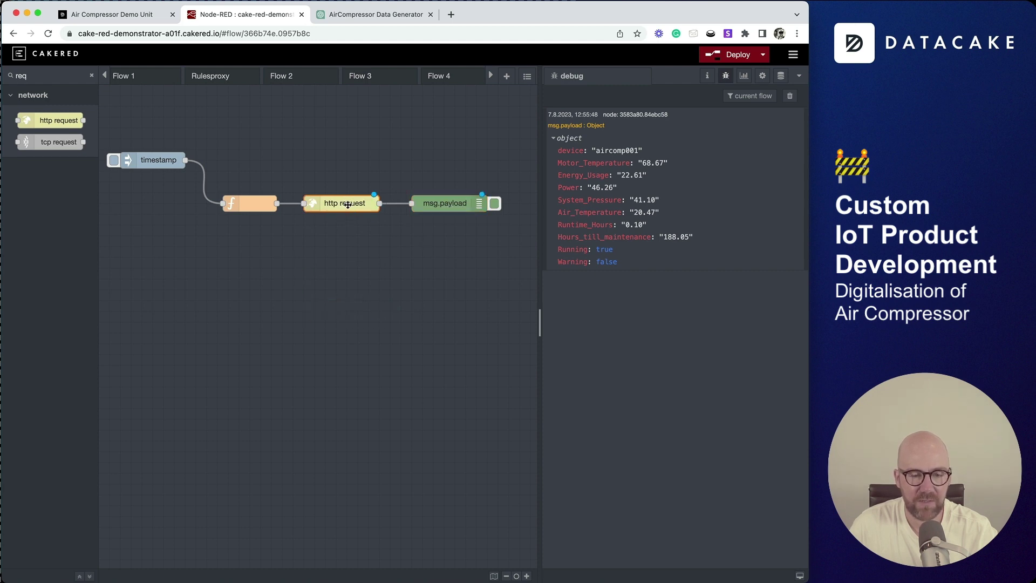
Set the request to POST the Datacake endpoint URL with SSL/TLS, deploy, and send a test
{"action": "double_click", "coordinate": [347, 204]}
{"action": "left_click", "coordinate": [392, 160]}
{"action": "left_click", "coordinate": [380, 169]}
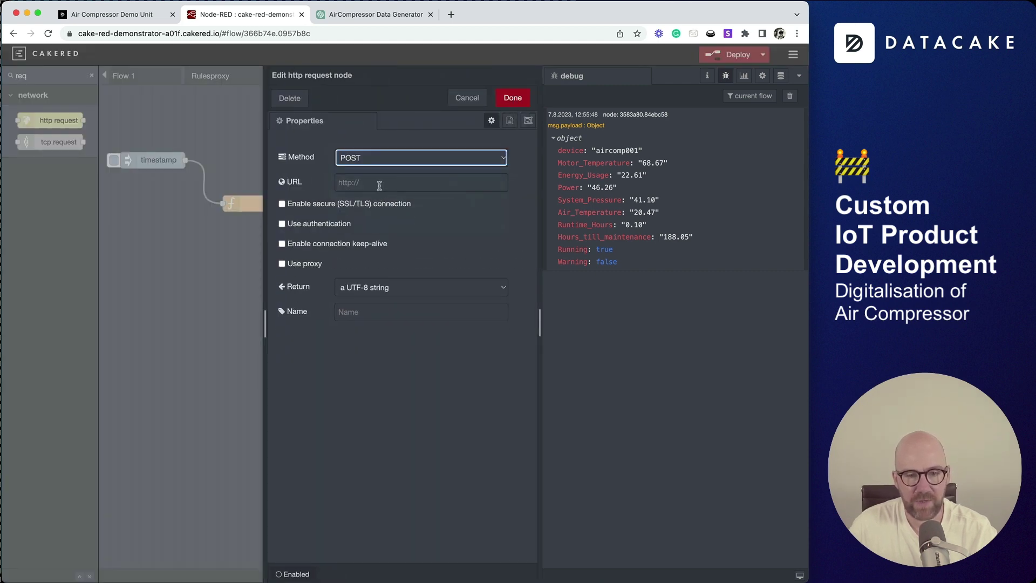
{"action": "left_click", "coordinate": [379, 185]}
{"action": "key", "text": "cmd+v"}
{"action": "left_click", "coordinate": [304, 206]}
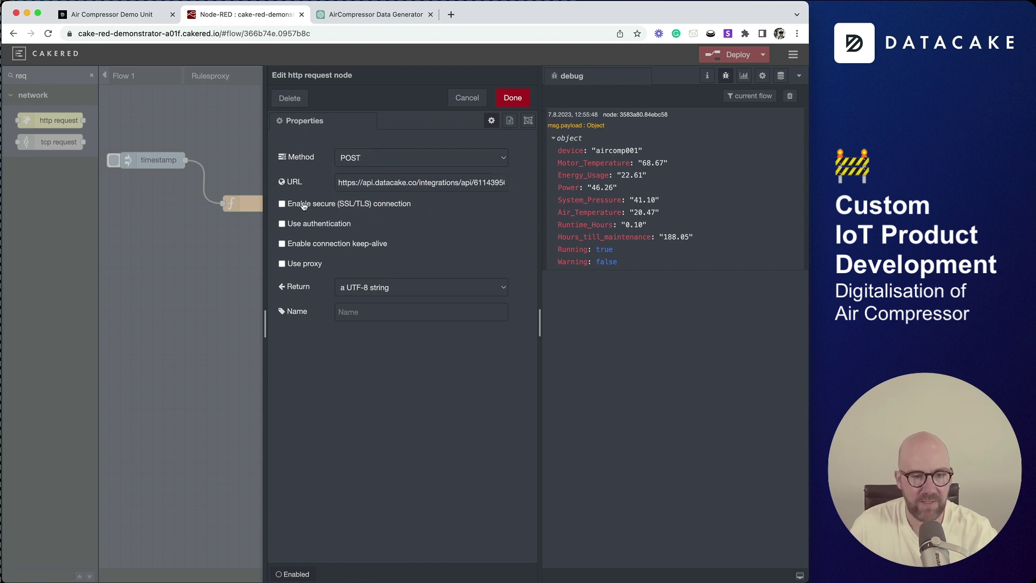
{"action": "left_click", "coordinate": [508, 225]}
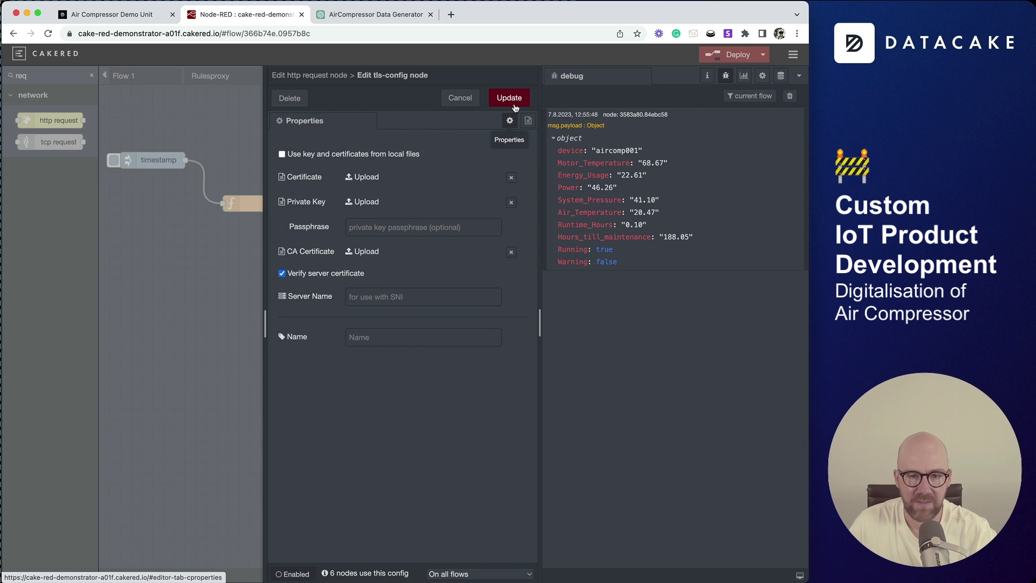
{"action": "left_click", "coordinate": [509, 99]}
{"action": "left_click", "coordinate": [513, 103]}
{"action": "left_click", "coordinate": [738, 54]}
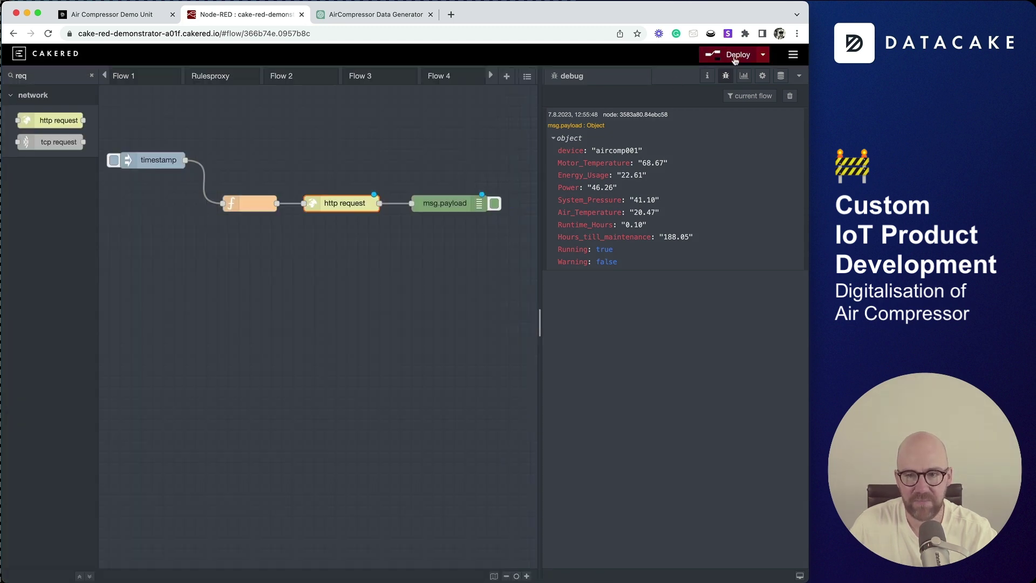
{"action": "left_click", "coordinate": [790, 97]}
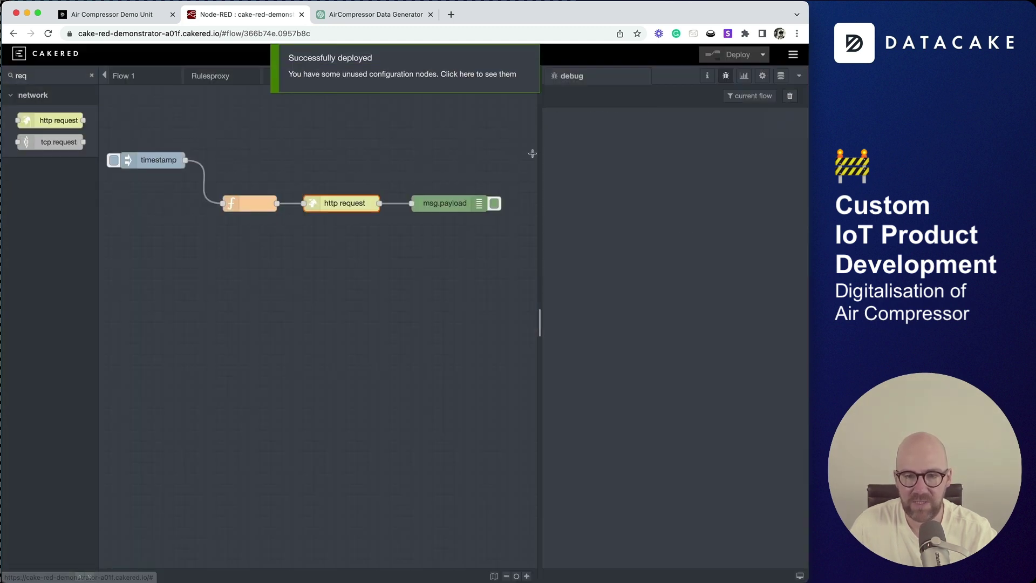
{"action": "left_click", "coordinate": [114, 162]}
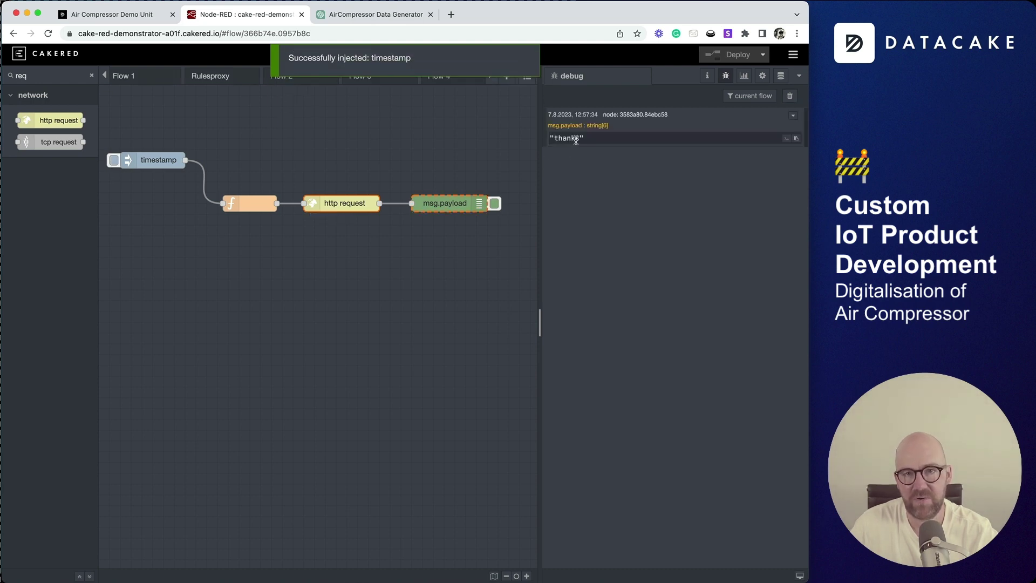
Reload the Datacake device and inspect the decoder log's POST from aircomp001
{"action": "left_click", "coordinate": [123, 16]}
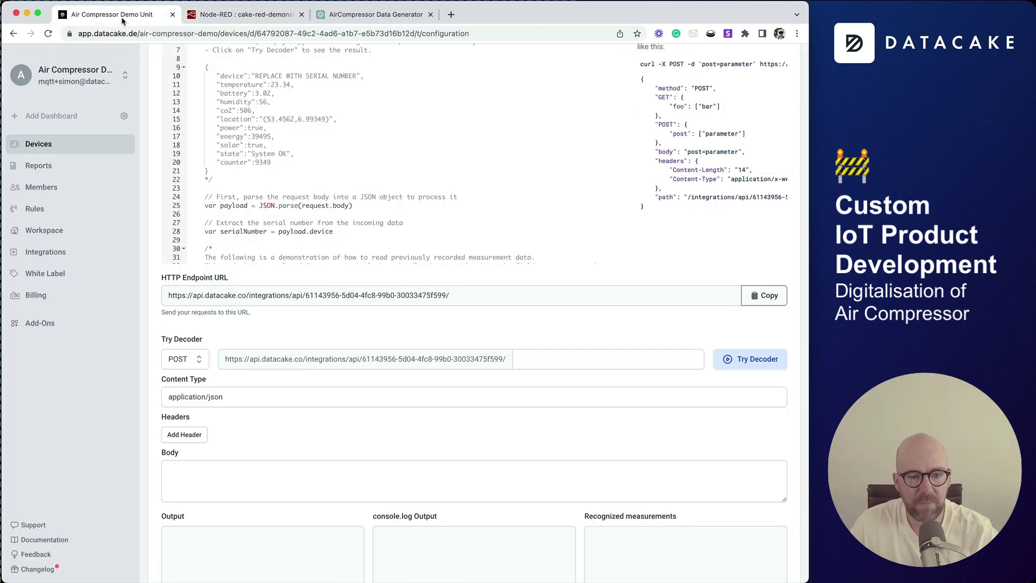
{"action": "left_click", "coordinate": [49, 34]}
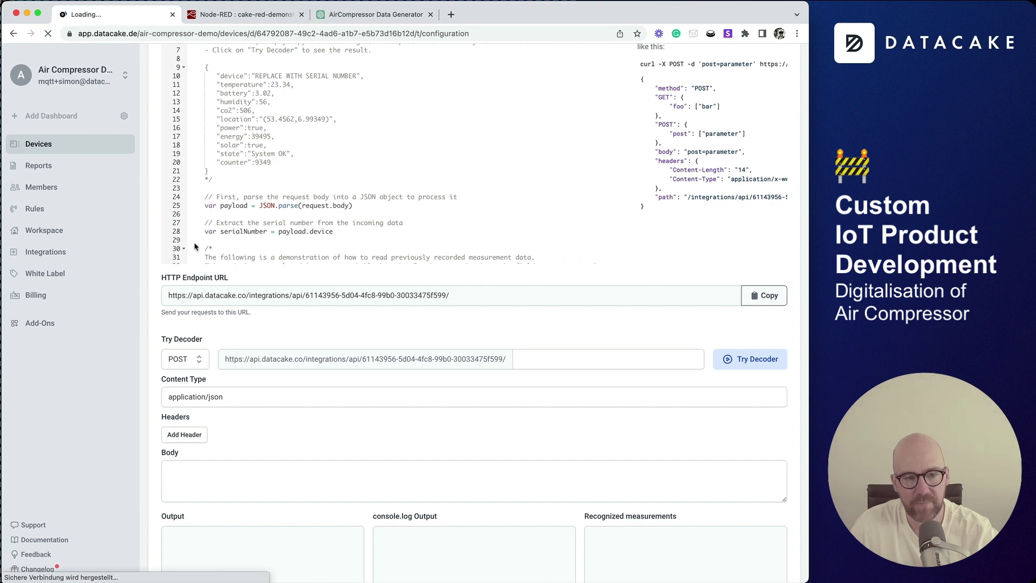
{"action": "scroll", "coordinate": [157, 243], "scroll_direction": "down", "scroll_amount": 15}
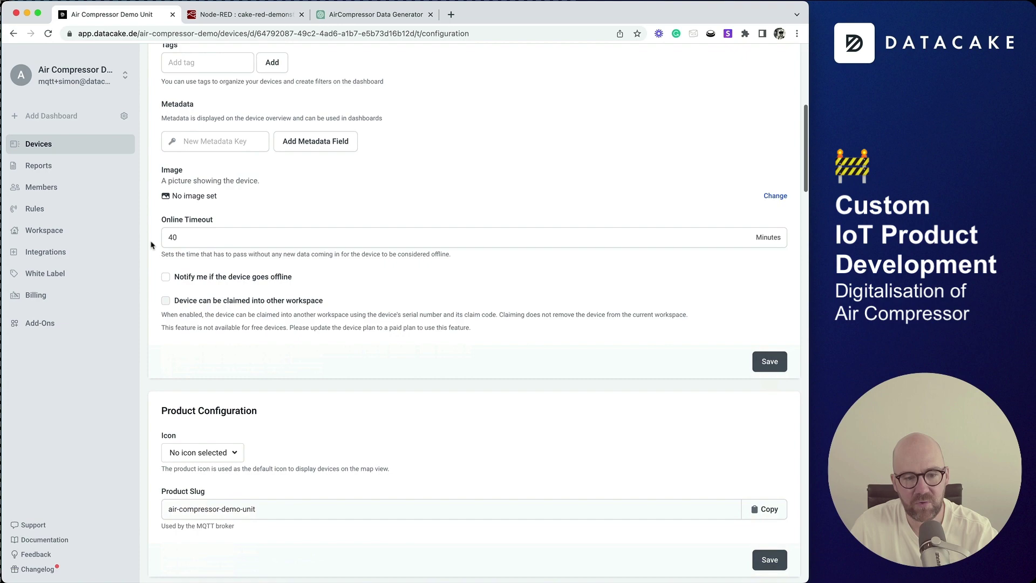
{"action": "scroll", "coordinate": [151, 245], "scroll_direction": "down", "scroll_amount": 1}
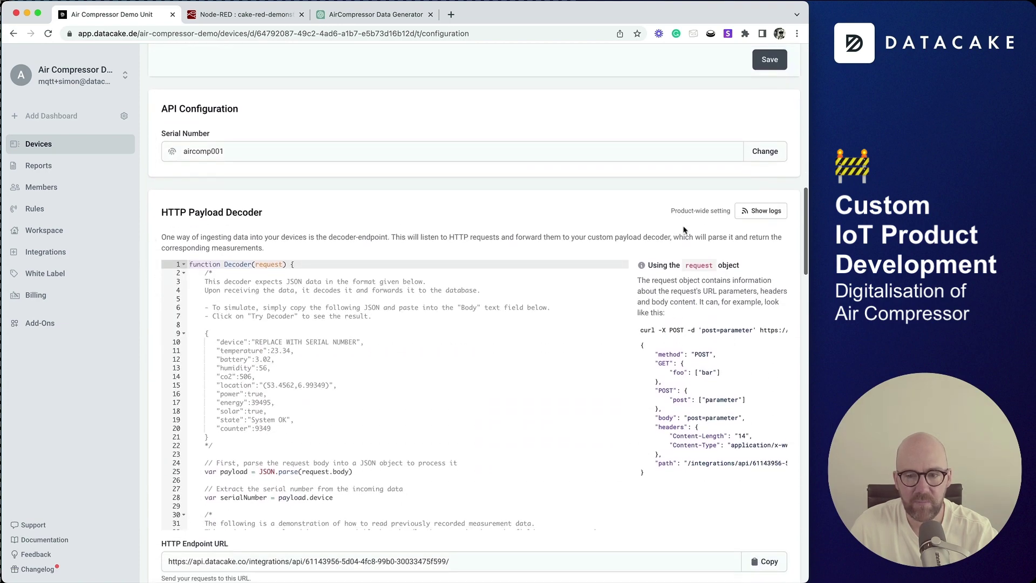
{"action": "left_click", "coordinate": [765, 213]}
{"action": "scroll", "coordinate": [413, 351], "scroll_direction": "right", "scroll_amount": 3}
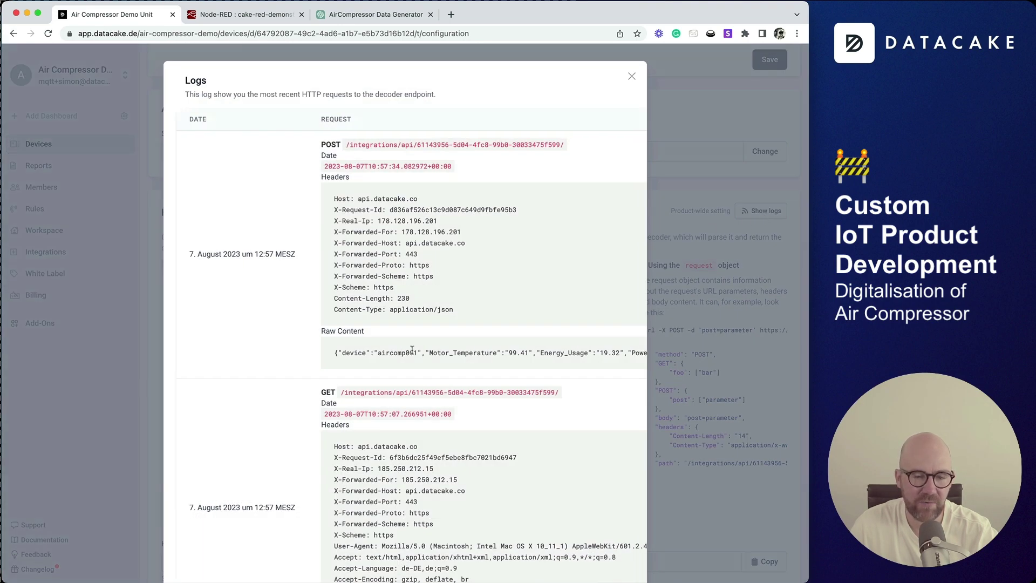
{"action": "scroll", "coordinate": [413, 351], "scroll_direction": "right", "scroll_amount": 5}
{"action": "scroll", "coordinate": [412, 351], "scroll_direction": "left", "scroll_amount": 8}
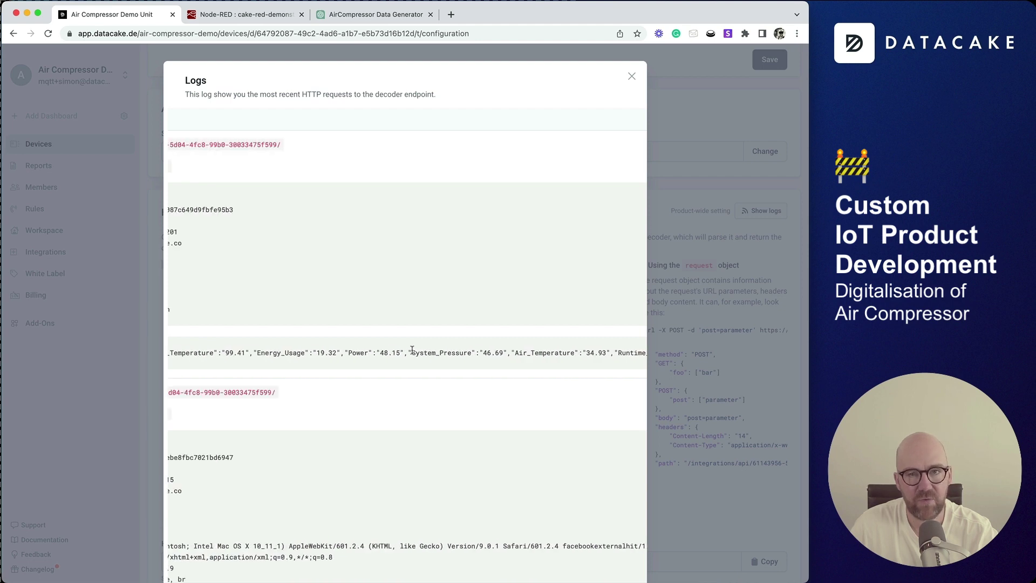
{"action": "scroll", "coordinate": [412, 351], "scroll_direction": "right", "scroll_amount": 1}
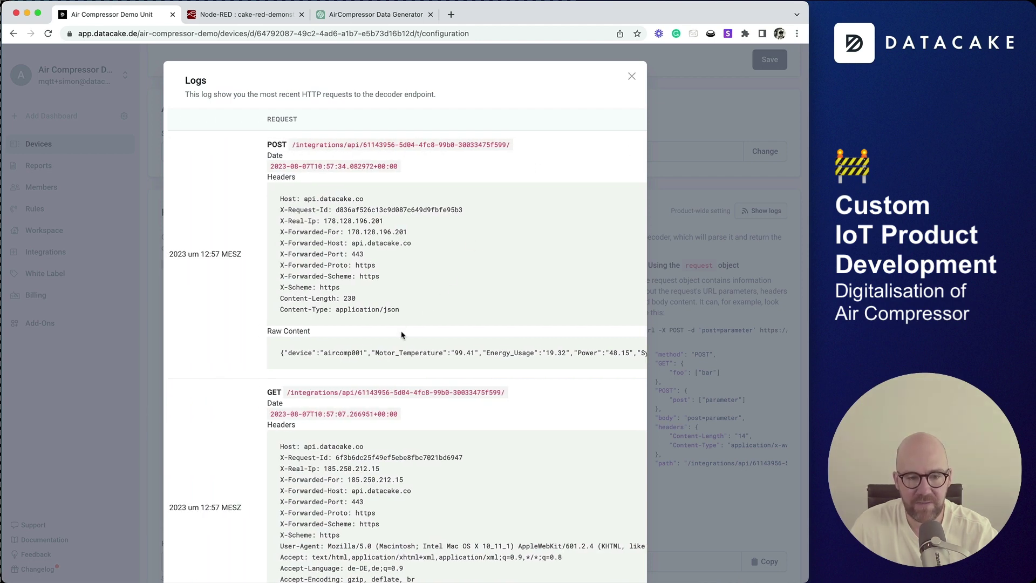
{"action": "double_click", "coordinate": [347, 352]}
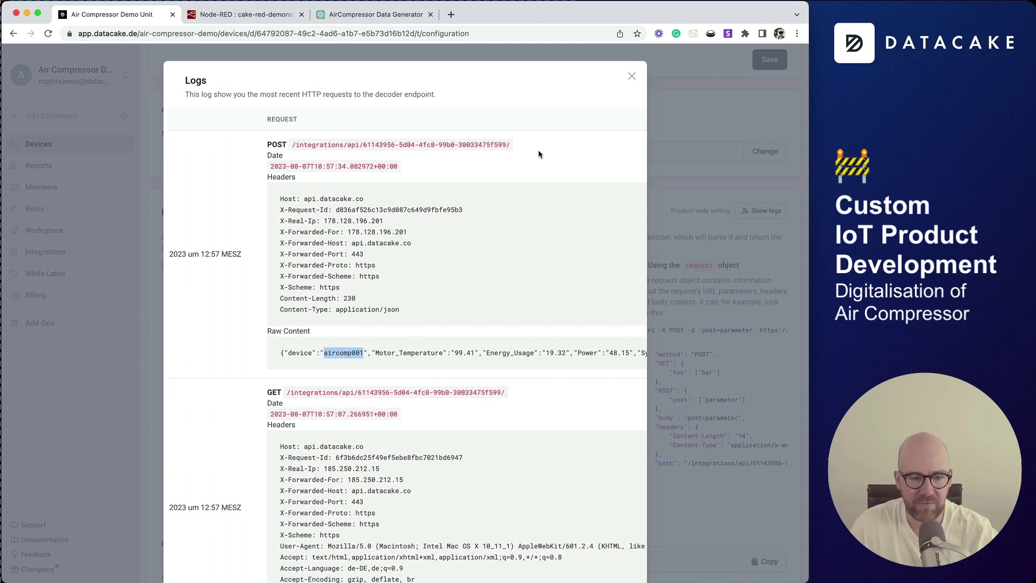
Close the log and scroll to the nine Suggested Fields, such as SYSTEM_PRESSURE and RUNNING
{"action": "left_click", "coordinate": [632, 77]}
{"action": "scroll", "coordinate": [366, 392], "scroll_direction": "down", "scroll_amount": 10}
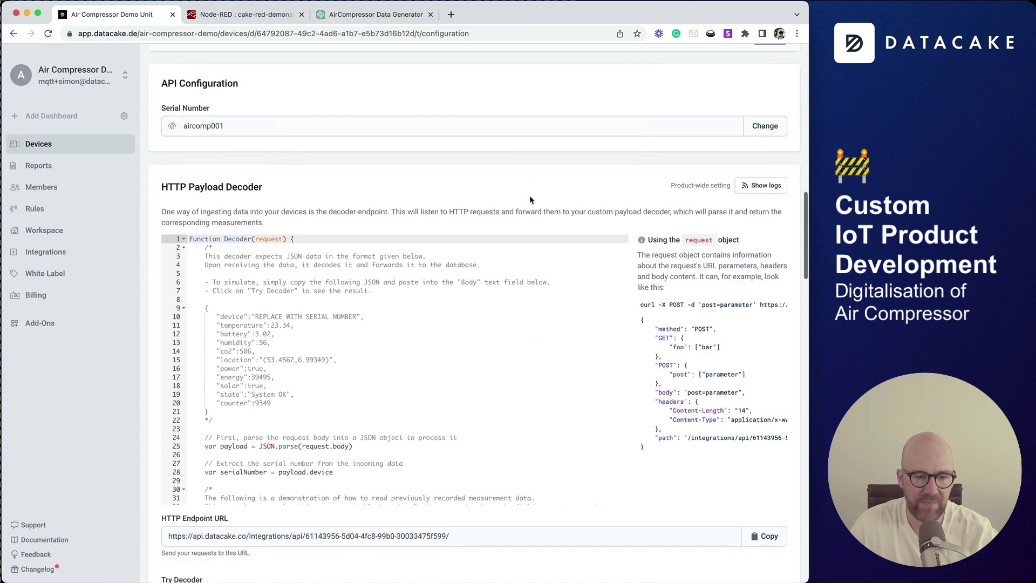
{"action": "scroll", "coordinate": [366, 392], "scroll_direction": "down", "scroll_amount": 2}
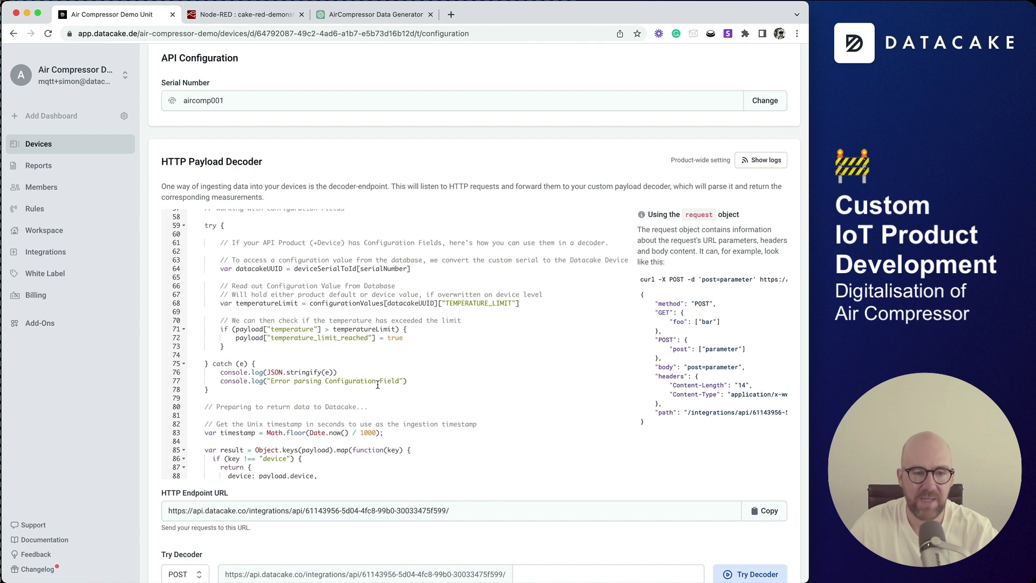
{"action": "scroll", "coordinate": [644, 314], "scroll_direction": "down", "scroll_amount": 6}
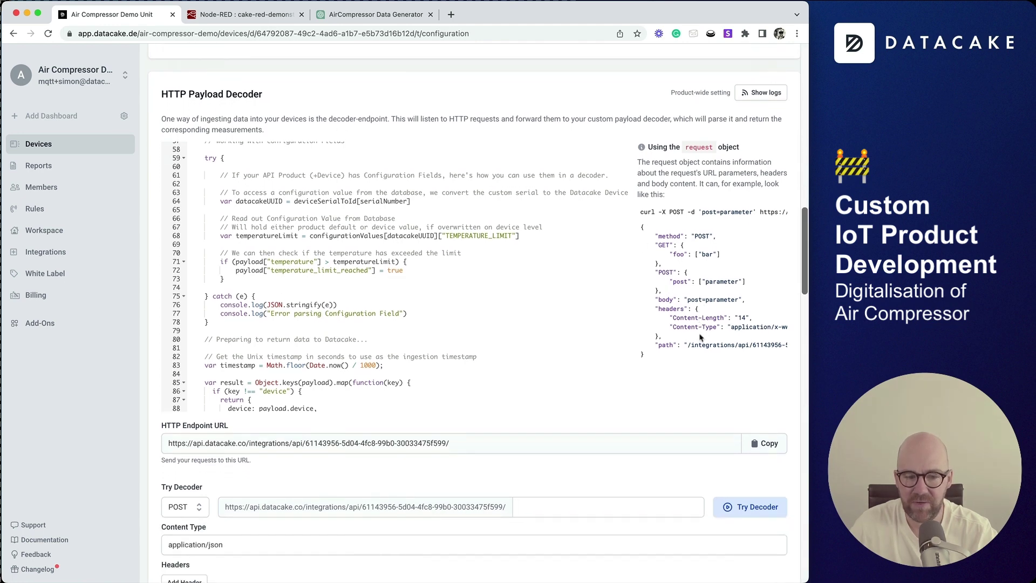
{"action": "scroll", "coordinate": [698, 335], "scroll_direction": "down", "scroll_amount": 17}
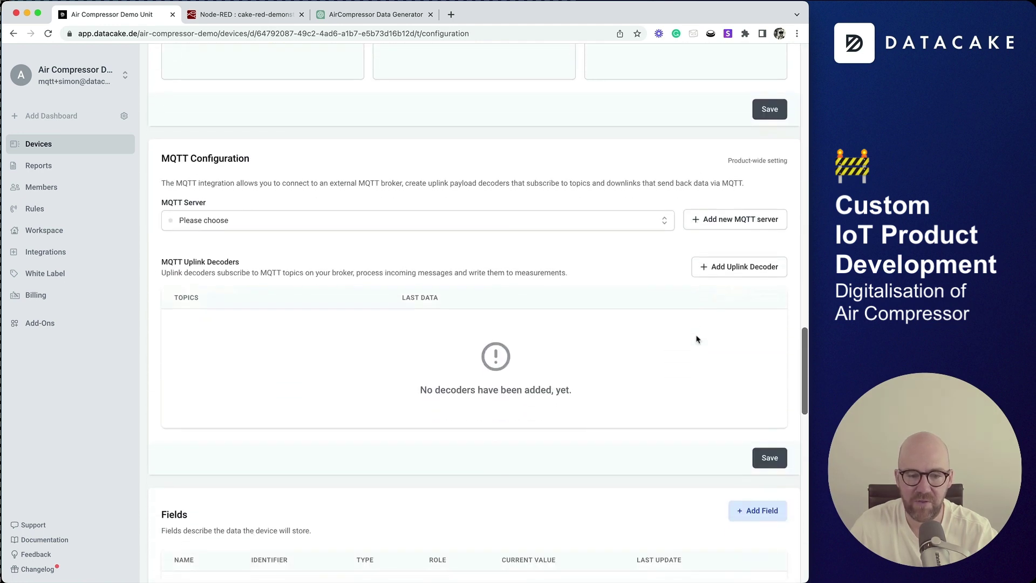
{"action": "scroll", "coordinate": [696, 339], "scroll_direction": "down", "scroll_amount": 4}
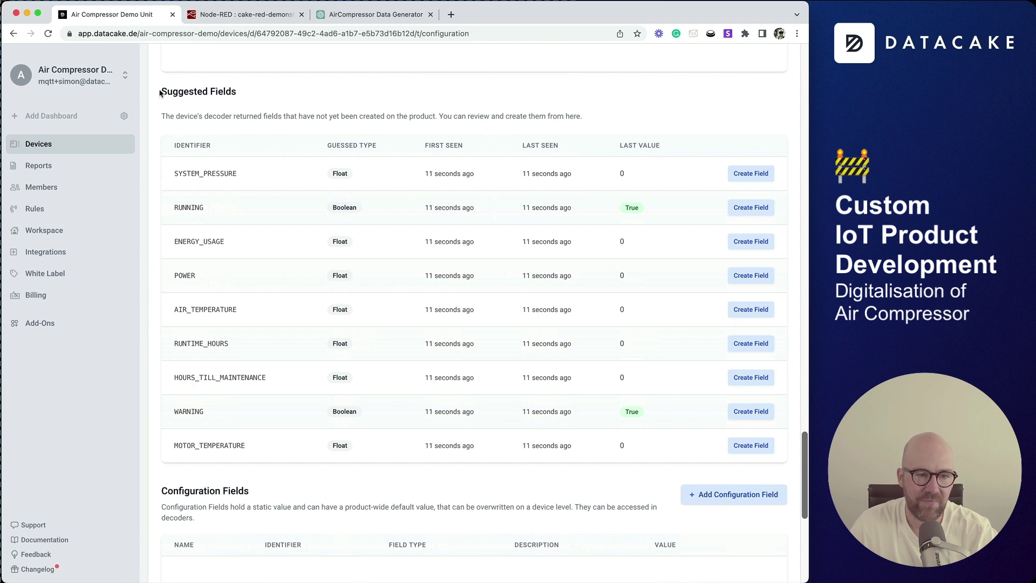
{"action": "left_click_drag", "start_coordinate": [160, 92], "coordinate": [256, 97]}
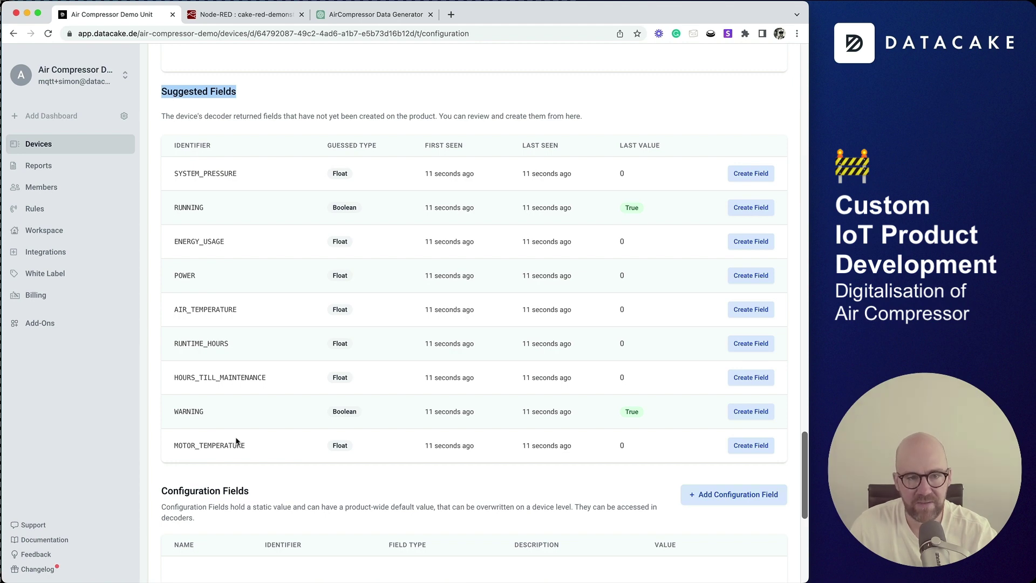
{"action": "left_click", "coordinate": [238, 15]}
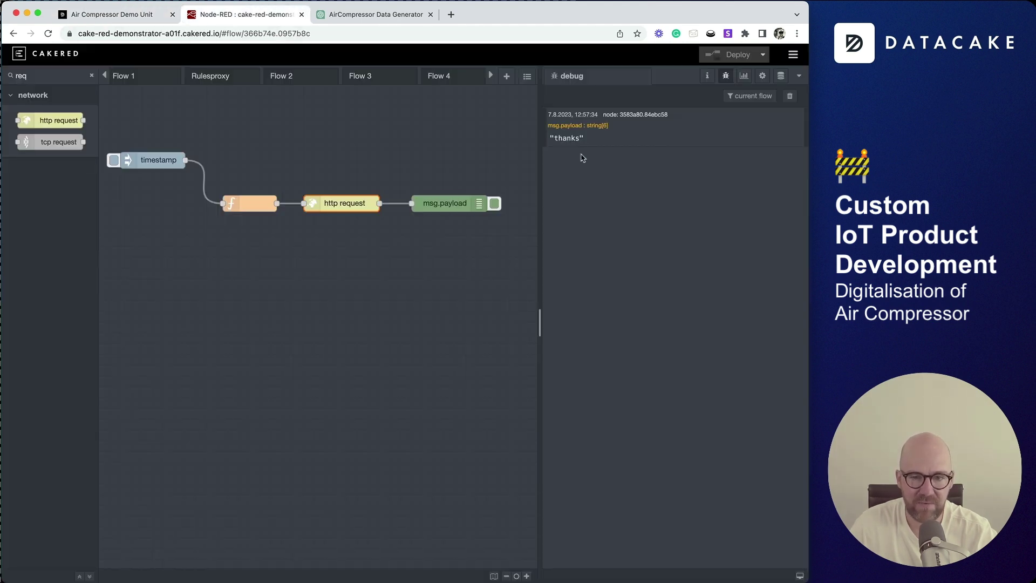
{"action": "left_click", "coordinate": [138, 15]}
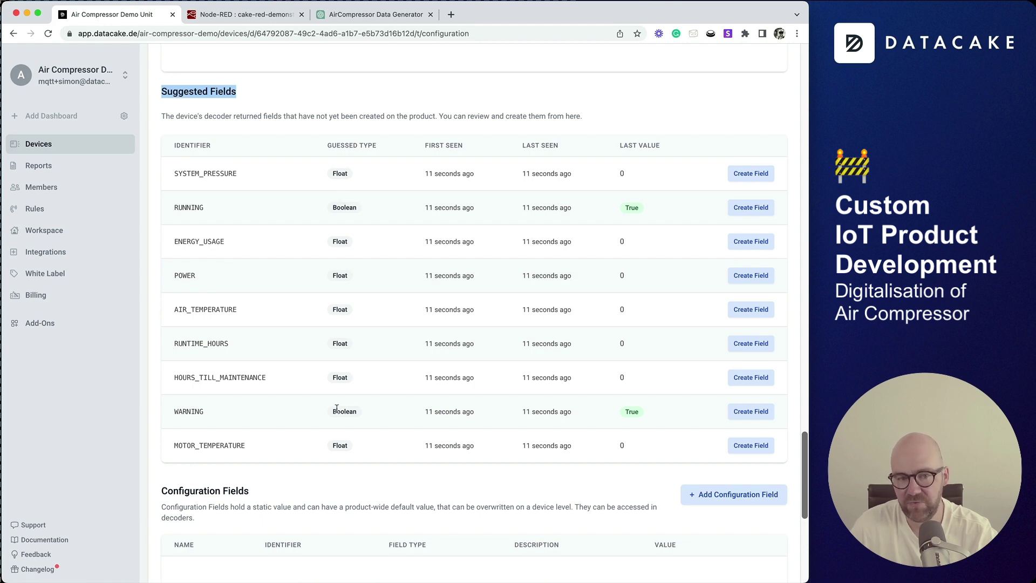
Create the System Pressure field as primary, plus the Running field
{"action": "left_click", "coordinate": [751, 173]}
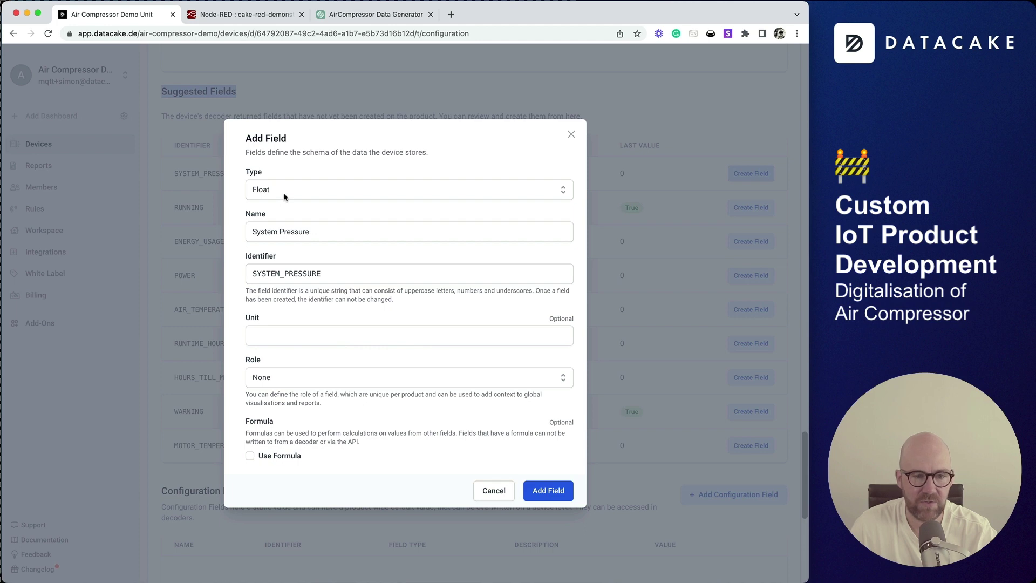
{"action": "left_click", "coordinate": [289, 338]}
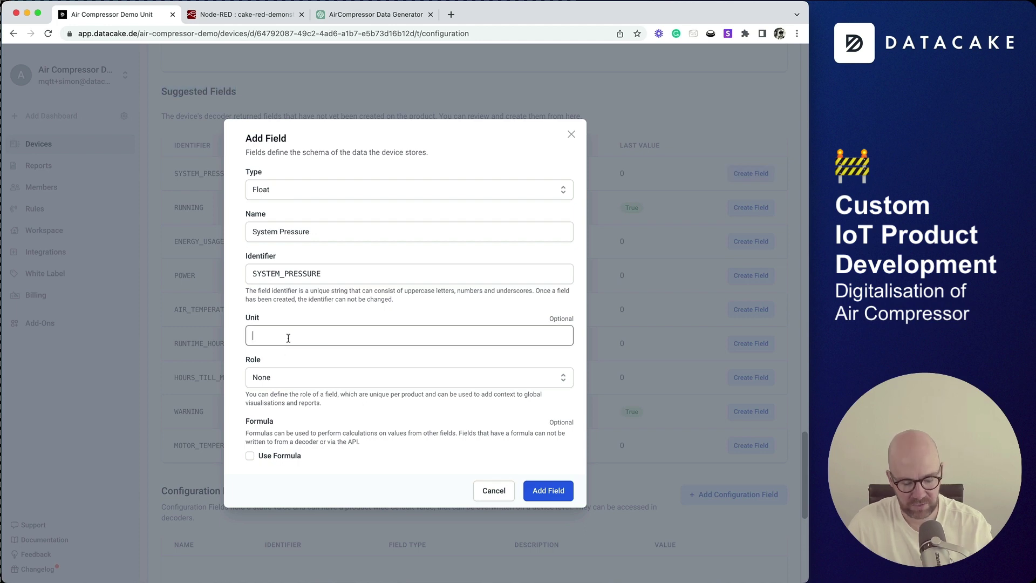
{"action": "left_click", "coordinate": [310, 376]}
{"action": "left_click", "coordinate": [300, 421]}
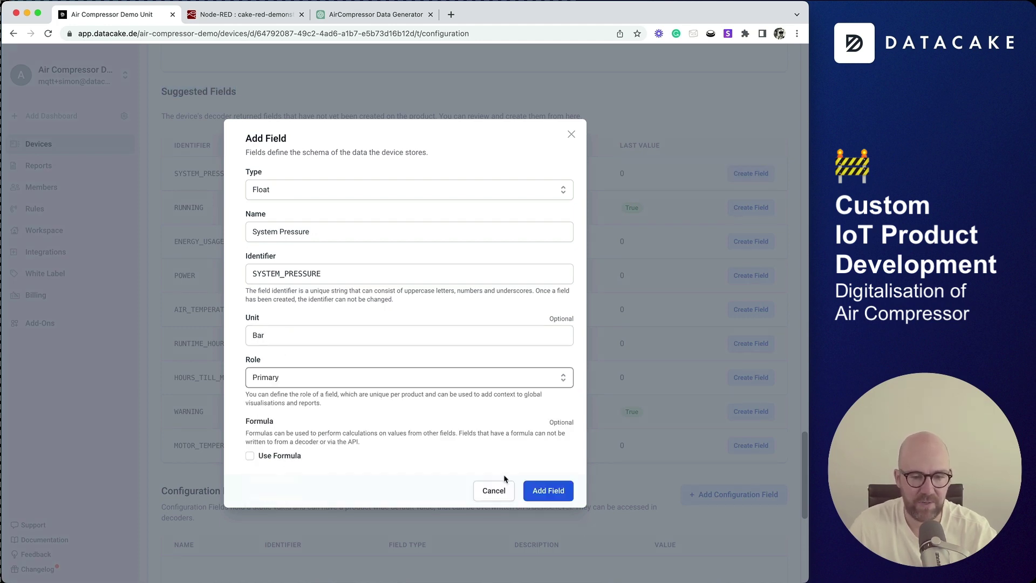
{"action": "left_click", "coordinate": [548, 488]}
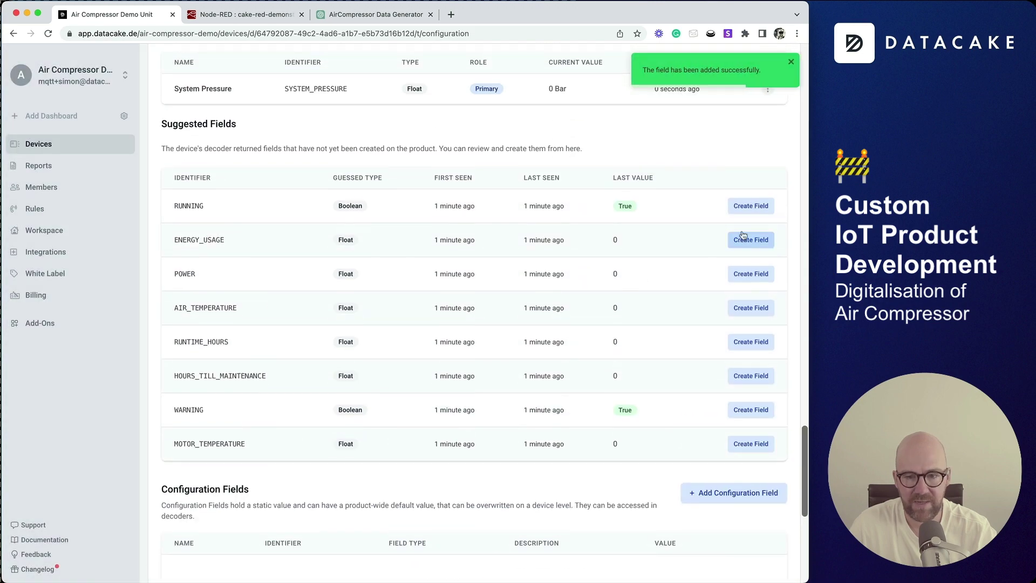
{"action": "left_click", "coordinate": [751, 206]}
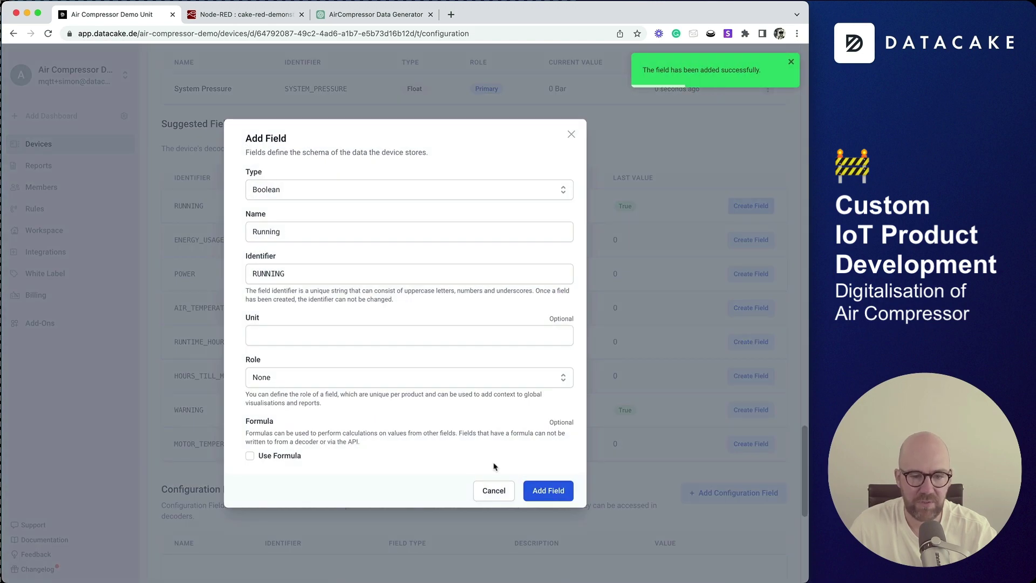
{"action": "left_click", "coordinate": [548, 490]}
Create the Energy Usage field and the Power field with unit Watts
{"action": "left_click", "coordinate": [748, 237]}
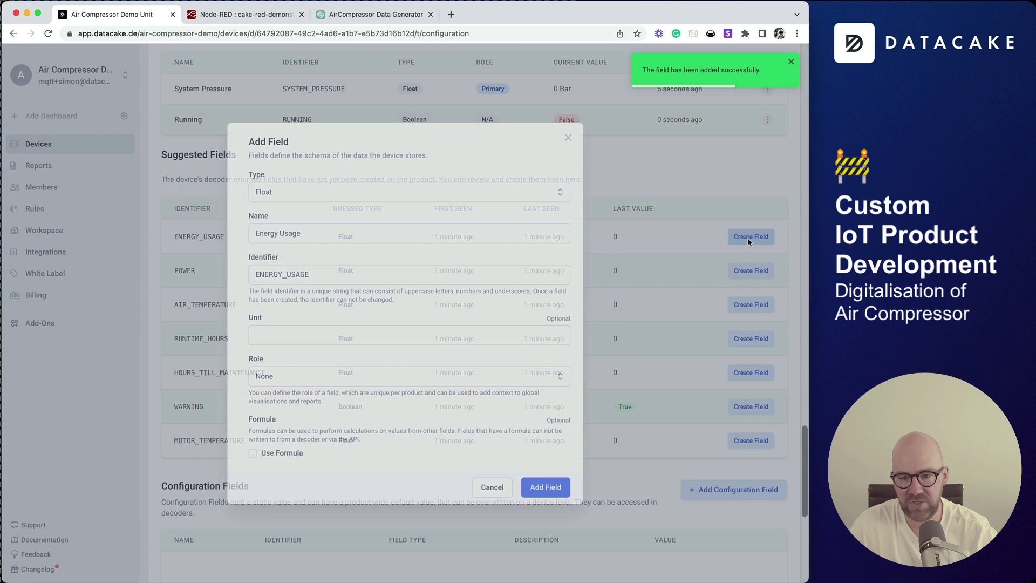
{"action": "left_click", "coordinate": [315, 331]}
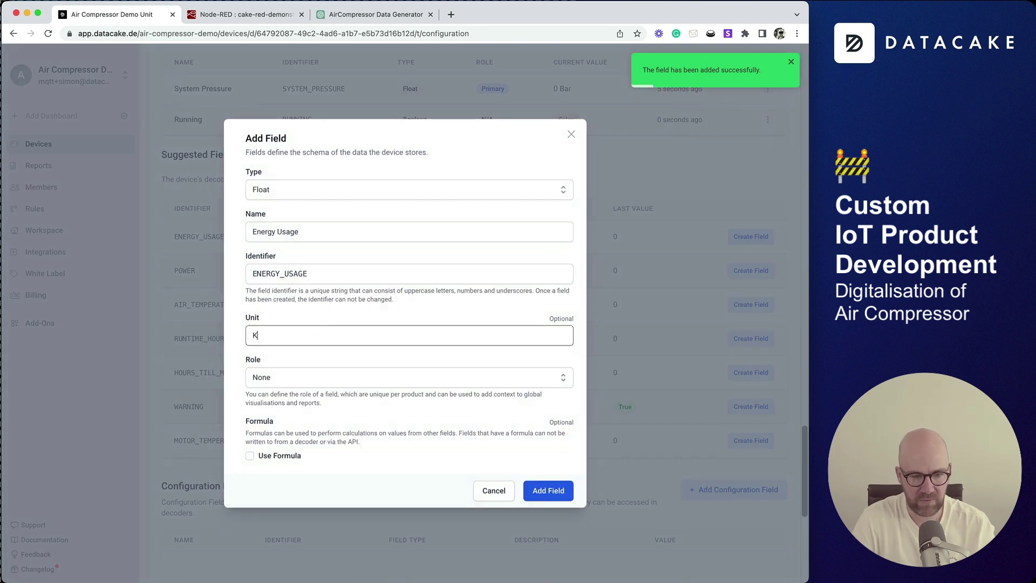
{"action": "left_click", "coordinate": [547, 491]}
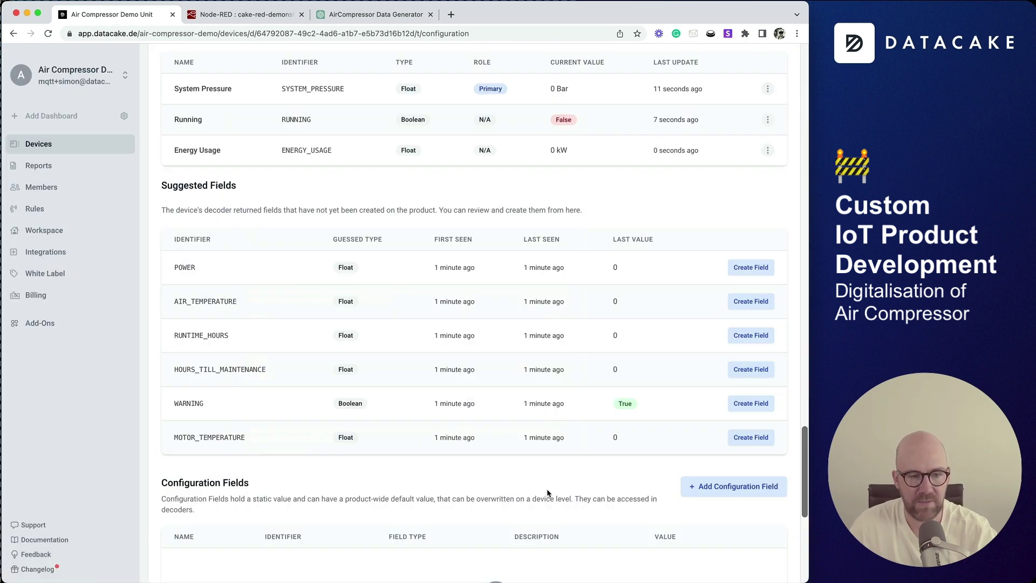
{"action": "left_click", "coordinate": [763, 267]}
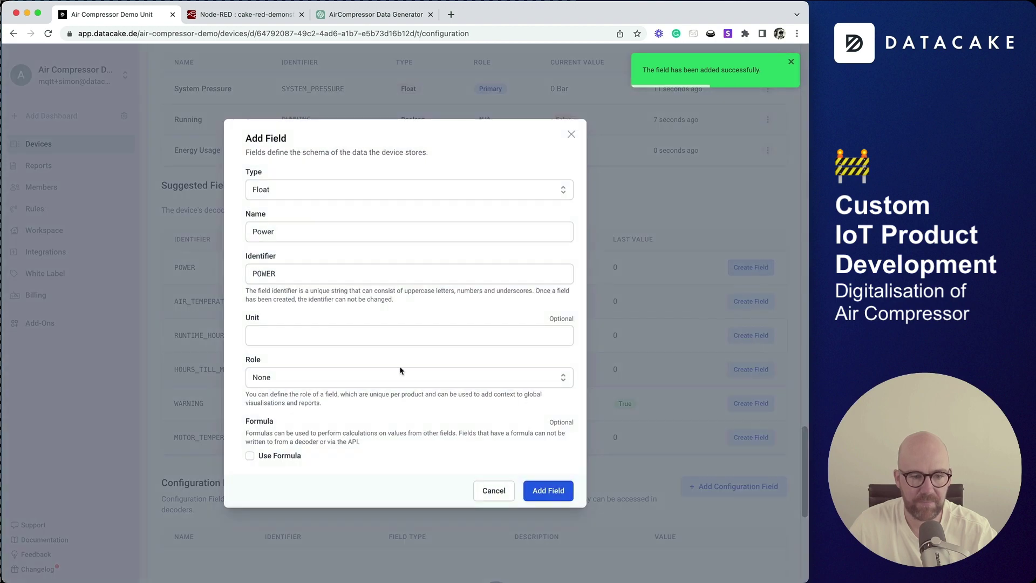
{"action": "left_click", "coordinate": [337, 340]}
{"action": "key", "text": "BackSpace"}
{"action": "key", "text": "BackSpace"}
{"action": "type", "text": "Watts"}
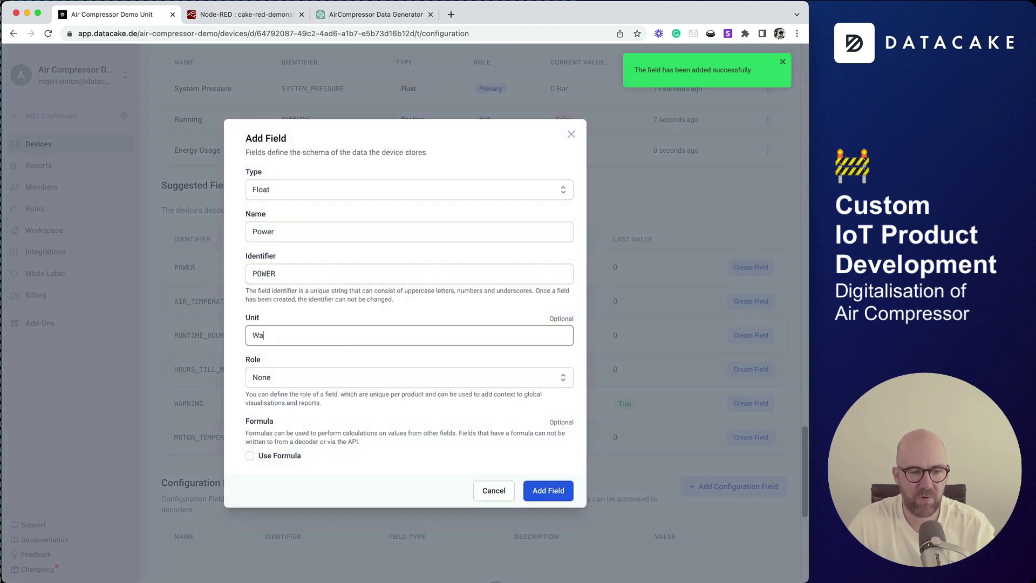
{"action": "left_click", "coordinate": [573, 491]}
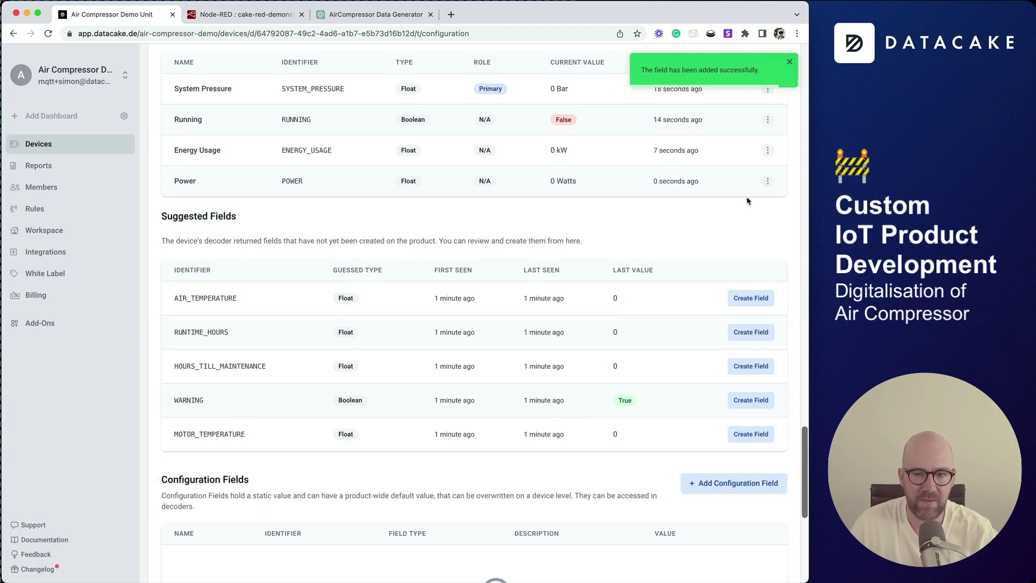
Change the Energy Usage field's unit to kWh
{"action": "left_click", "coordinate": [768, 151]}
{"action": "left_click", "coordinate": [750, 173]}
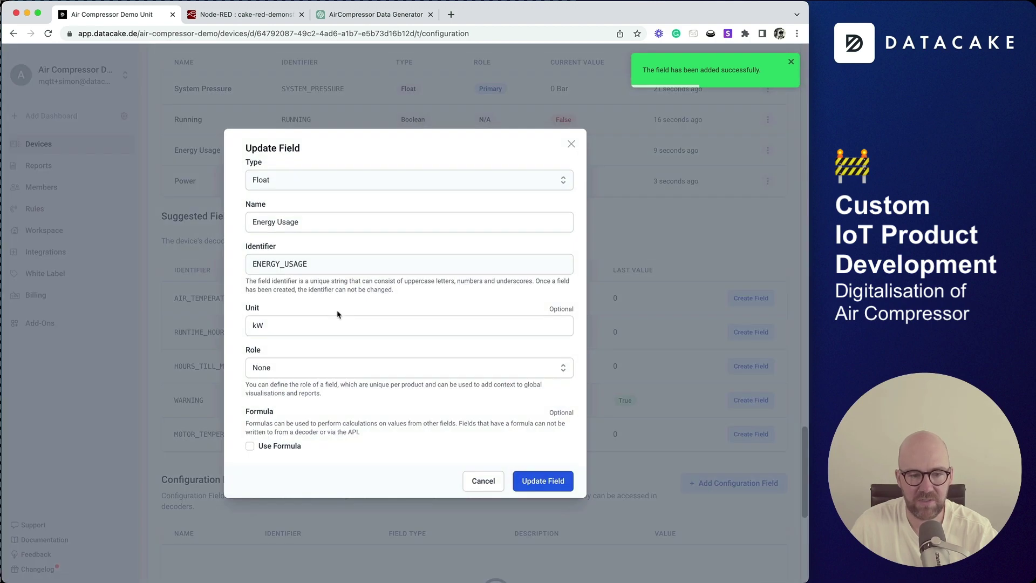
{"action": "left_click", "coordinate": [319, 318]}
{"action": "left_click", "coordinate": [529, 475]}
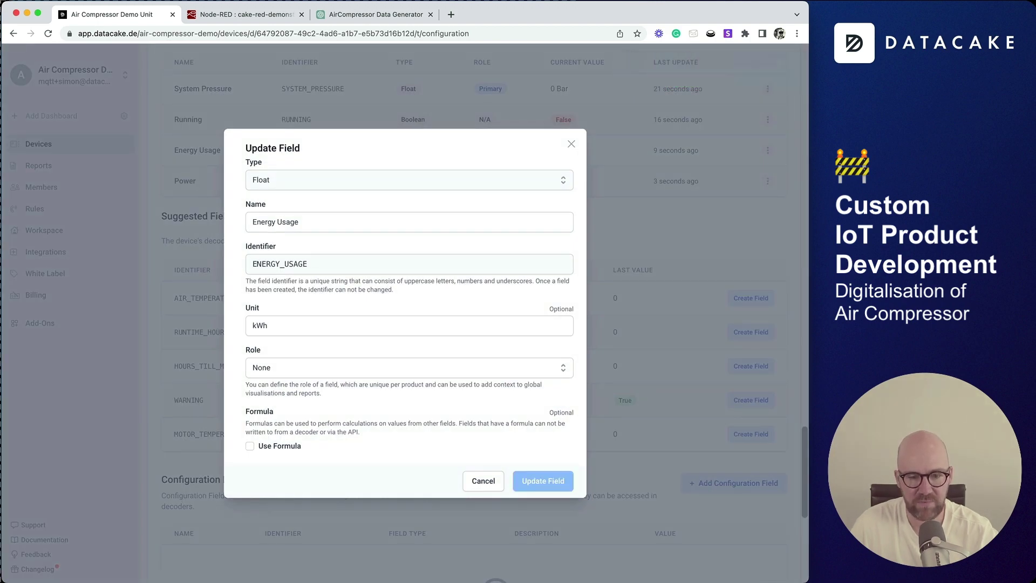
Create the Air Temperature field in °C and make it the primary field
{"action": "left_click", "coordinate": [750, 298]}
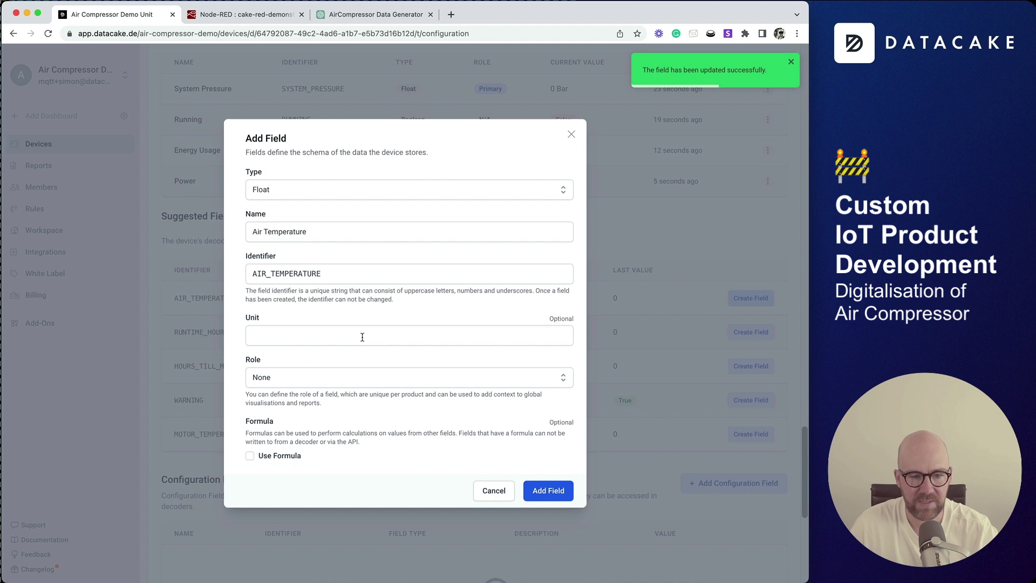
{"action": "left_click", "coordinate": [350, 337]}
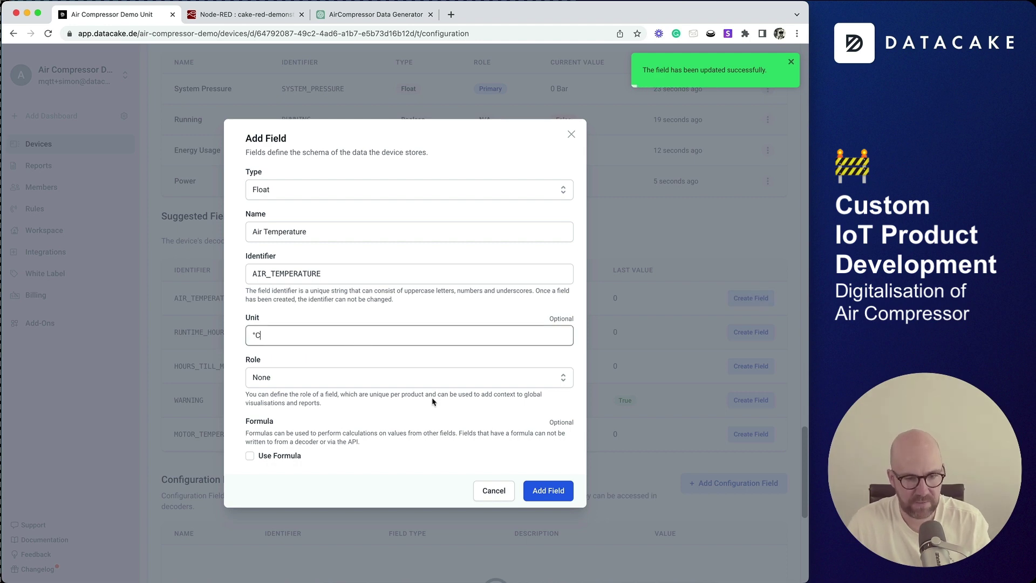
{"action": "type", "text": "°C"}
{"action": "left_click", "coordinate": [303, 382]}
{"action": "left_click", "coordinate": [301, 418]}
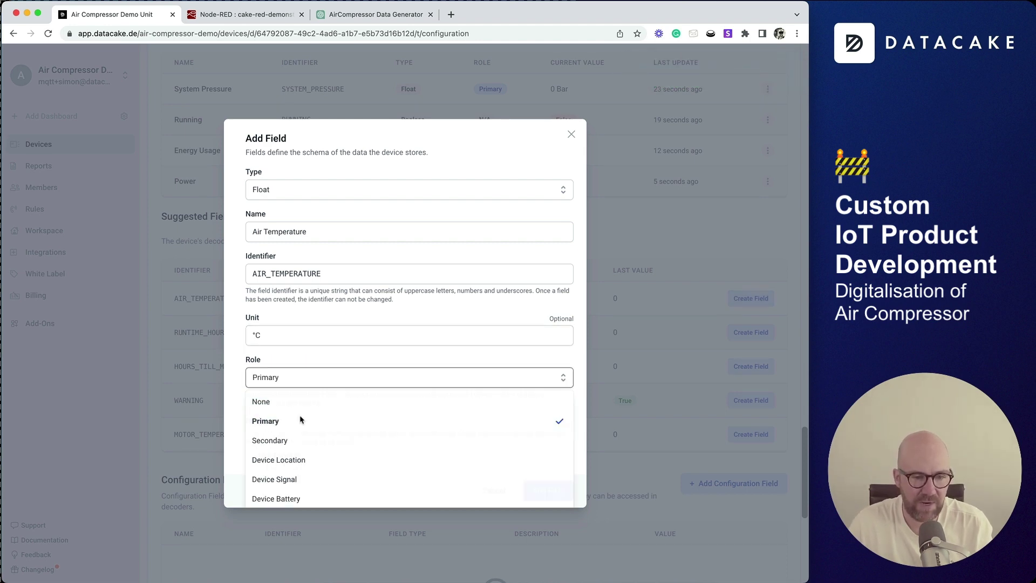
{"action": "left_click", "coordinate": [548, 491]}
Create the Runtime Hours (Float) and Hours Till Maintenance fields
{"action": "left_click", "coordinate": [751, 328]}
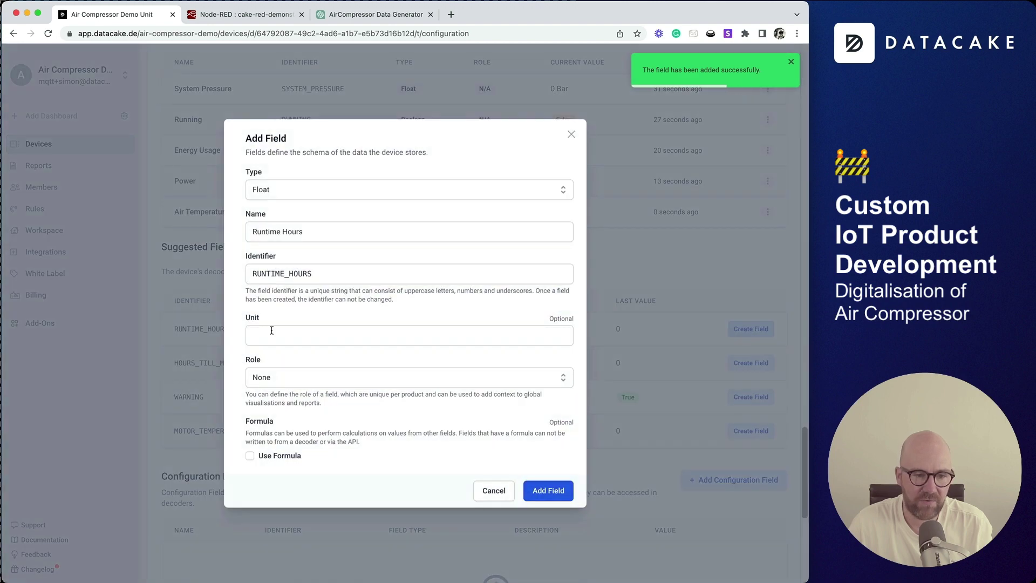
{"action": "left_click", "coordinate": [271, 330]}
{"action": "left_click", "coordinate": [286, 189]}
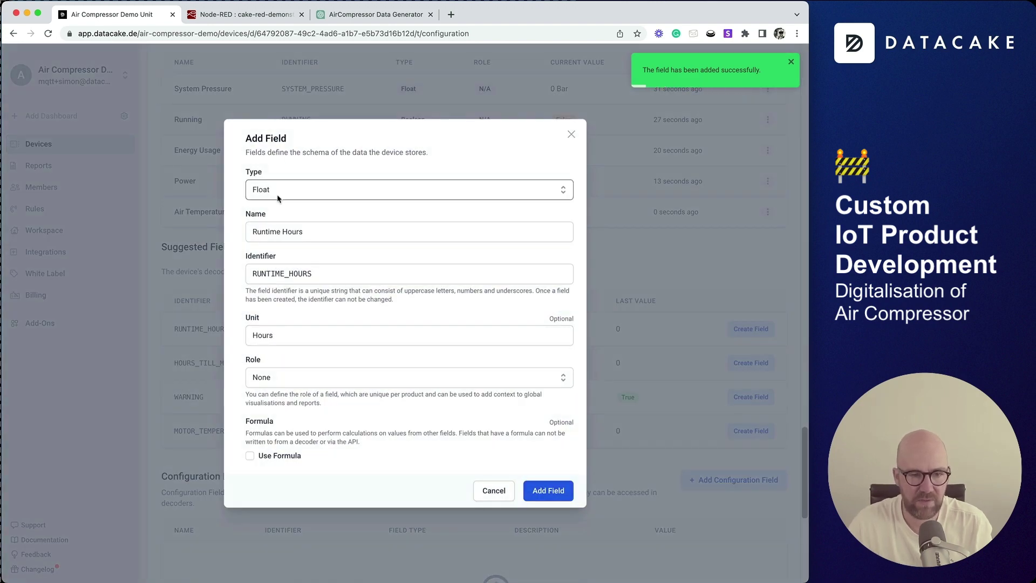
{"action": "left_click", "coordinate": [286, 217]}
{"action": "left_click", "coordinate": [549, 490]}
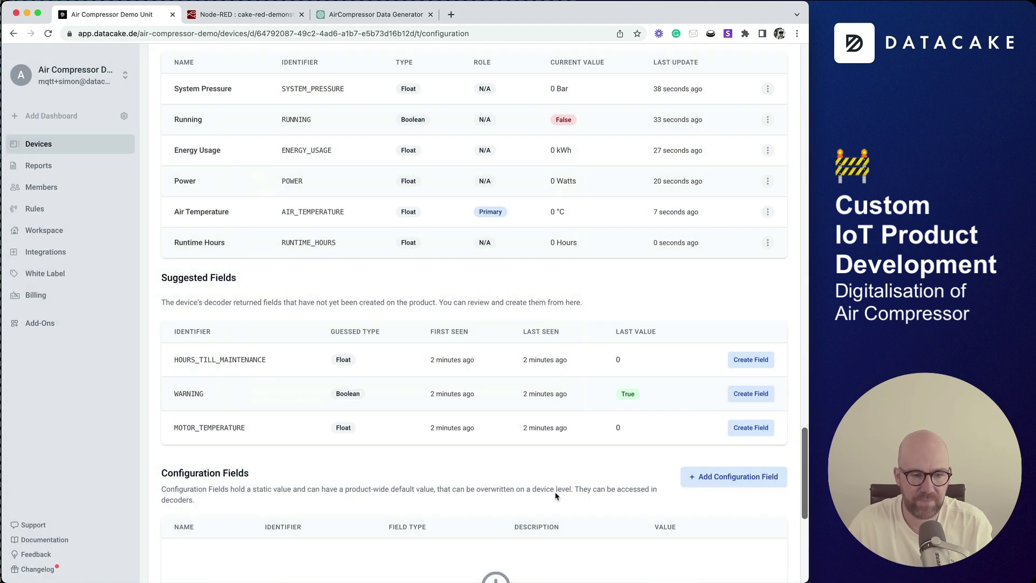
{"action": "left_click", "coordinate": [751, 359]}
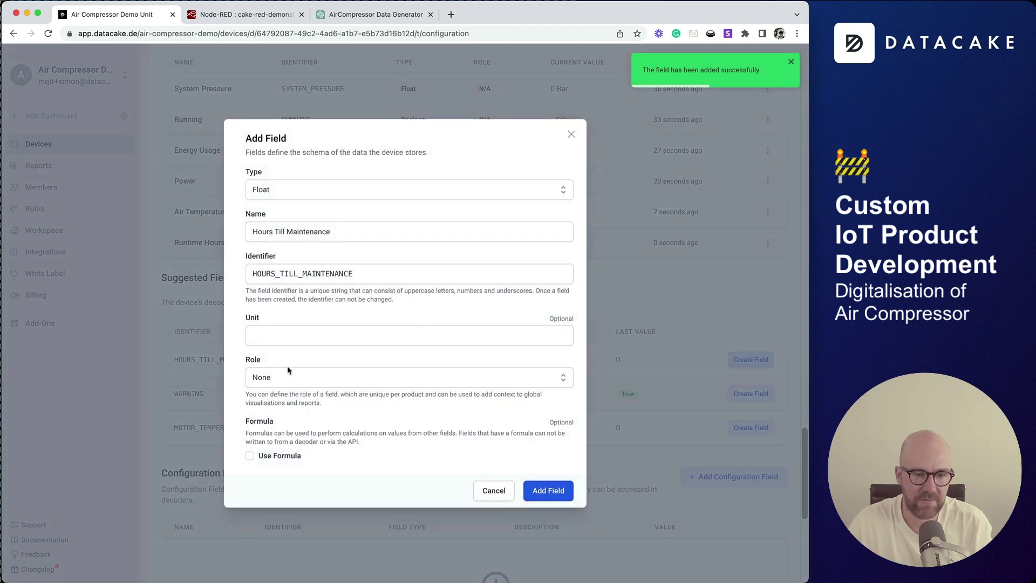
{"action": "left_click", "coordinate": [378, 344]}
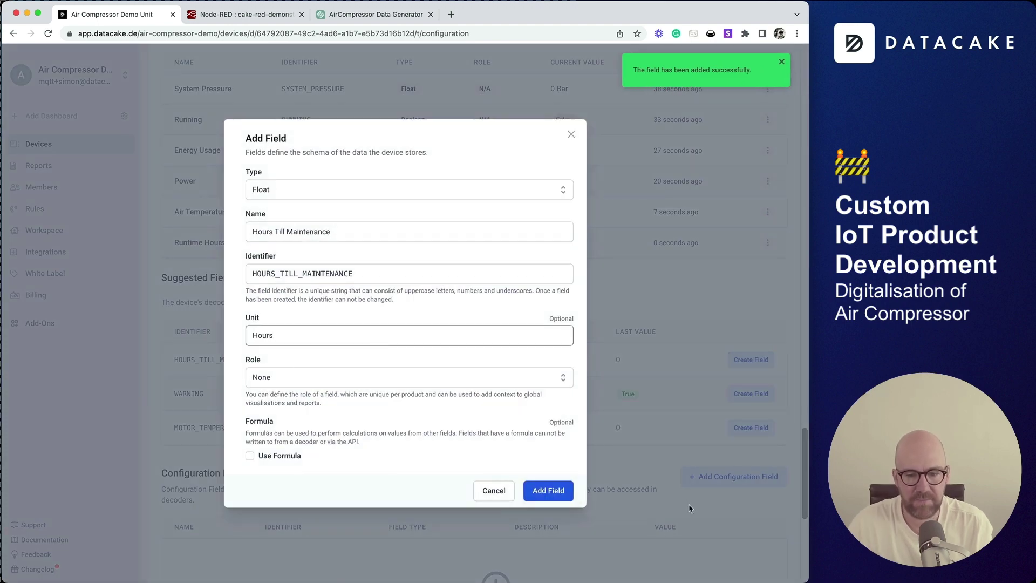
{"action": "left_click", "coordinate": [548, 491]}
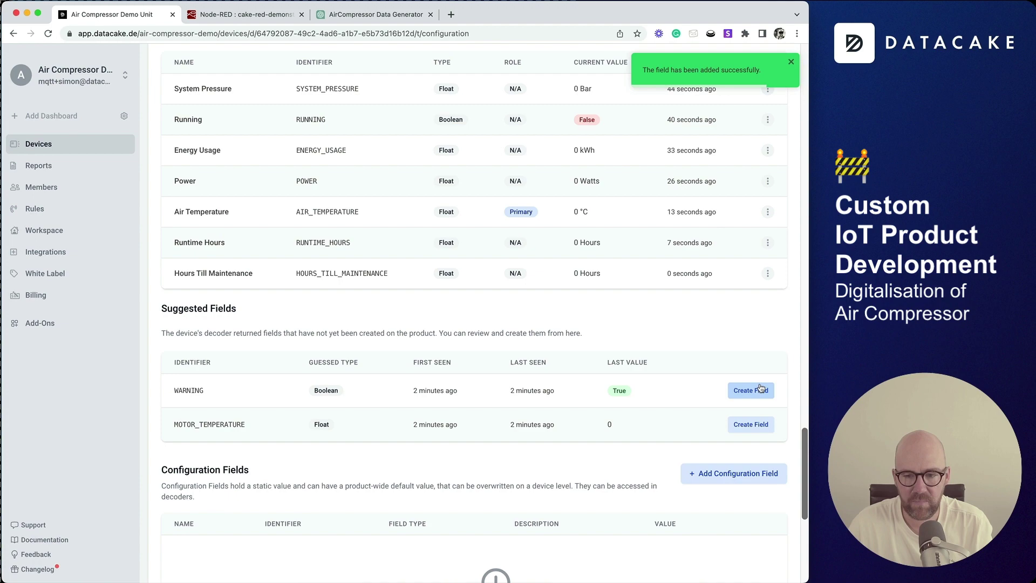
Create the Warning field and the Motor Temperature field in °C
{"action": "left_click", "coordinate": [750, 390]}
{"action": "left_click", "coordinate": [548, 491]}
{"action": "left_click", "coordinate": [751, 421]}
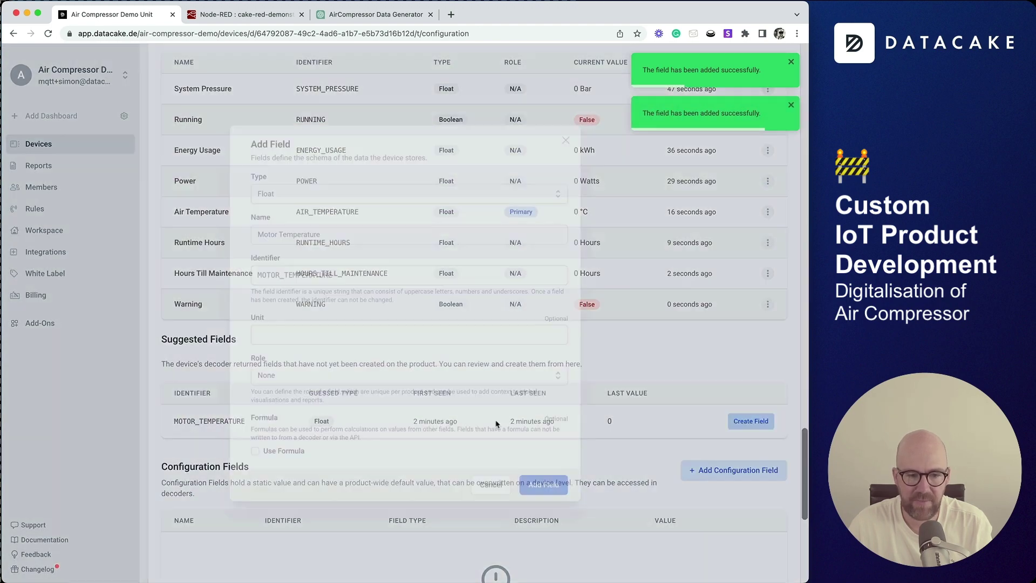
{"action": "left_click", "coordinate": [283, 336]}
{"action": "type", "text": "°C"}
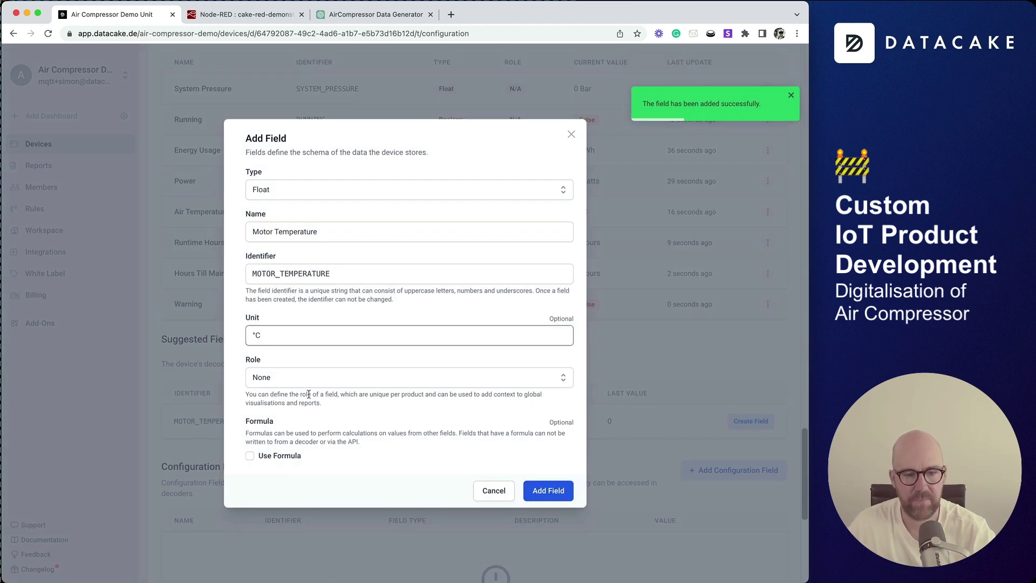
{"action": "left_click", "coordinate": [529, 488]}
Send another test message from the Node-RED timestamp inject and return to Datacake
{"action": "scroll", "coordinate": [517, 313], "scroll_direction": "up", "scroll_amount": 3}
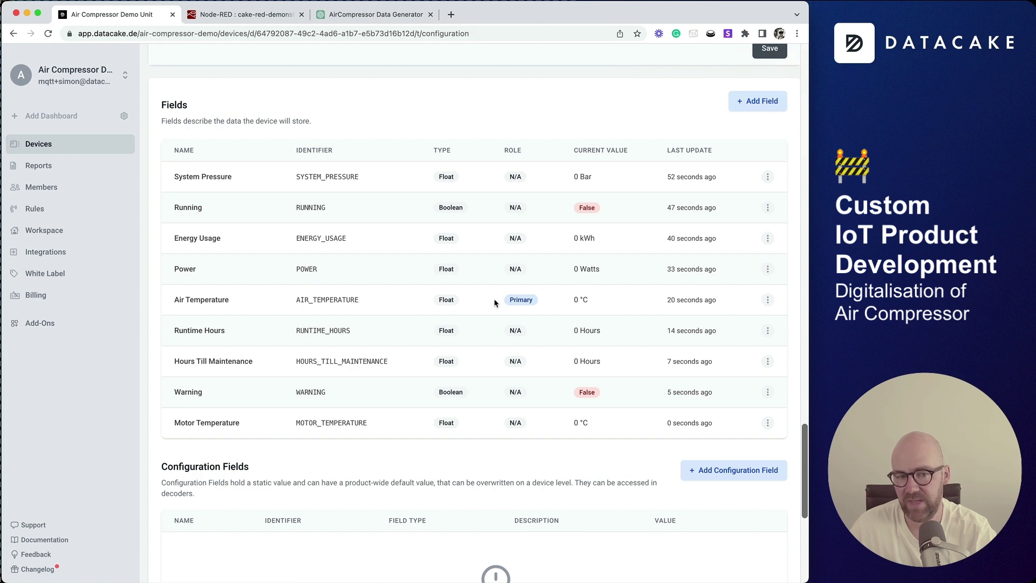
{"action": "left_click", "coordinate": [244, 14]}
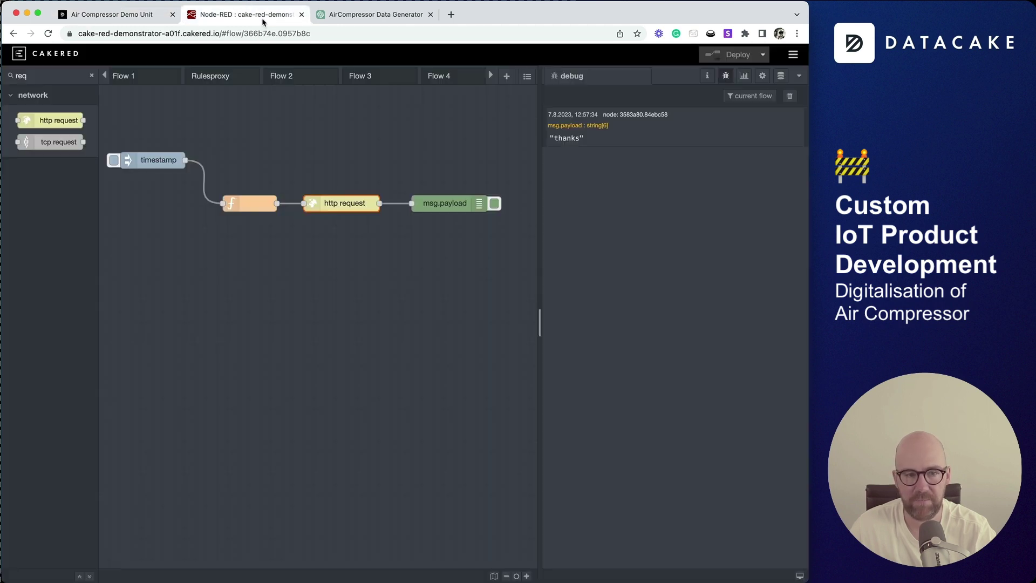
{"action": "left_click", "coordinate": [113, 162]}
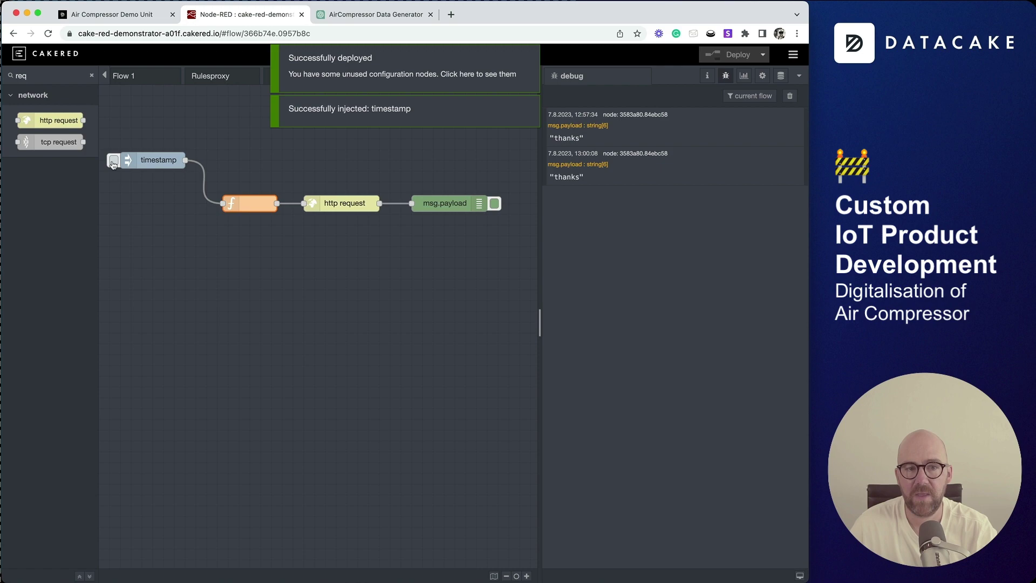
{"action": "left_click", "coordinate": [113, 15]}
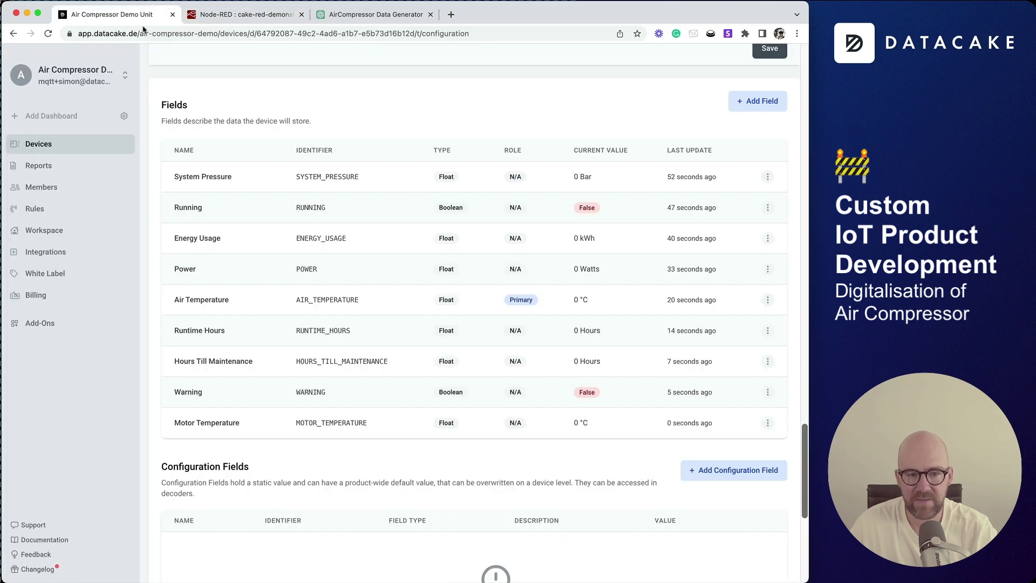
Reload and create the CELLULAR_SIGNAL field with the Device Signal role
{"action": "left_click", "coordinate": [49, 34]}
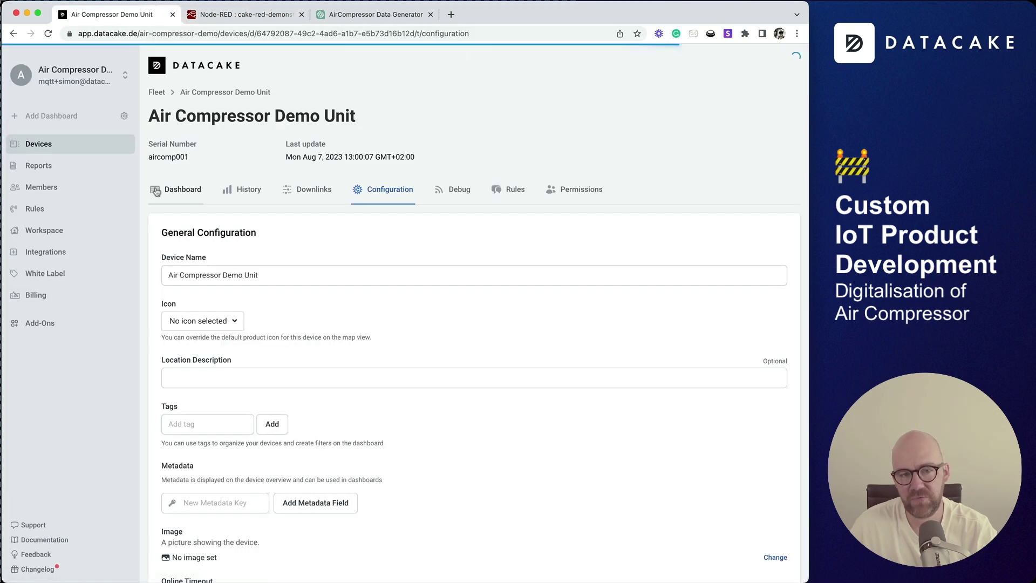
{"action": "scroll", "coordinate": [157, 192], "scroll_direction": "down", "scroll_amount": 20}
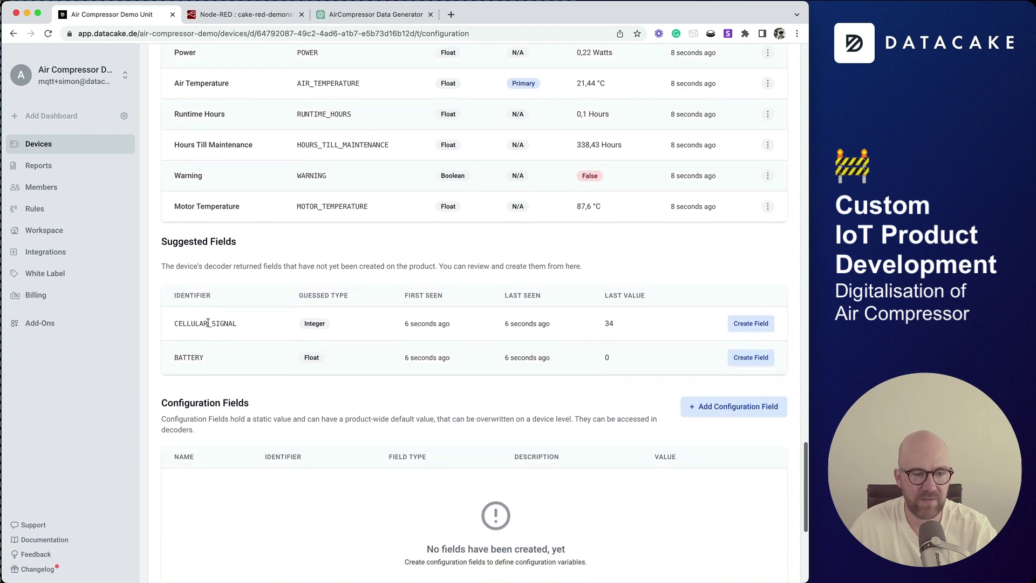
{"action": "left_click", "coordinate": [755, 326]}
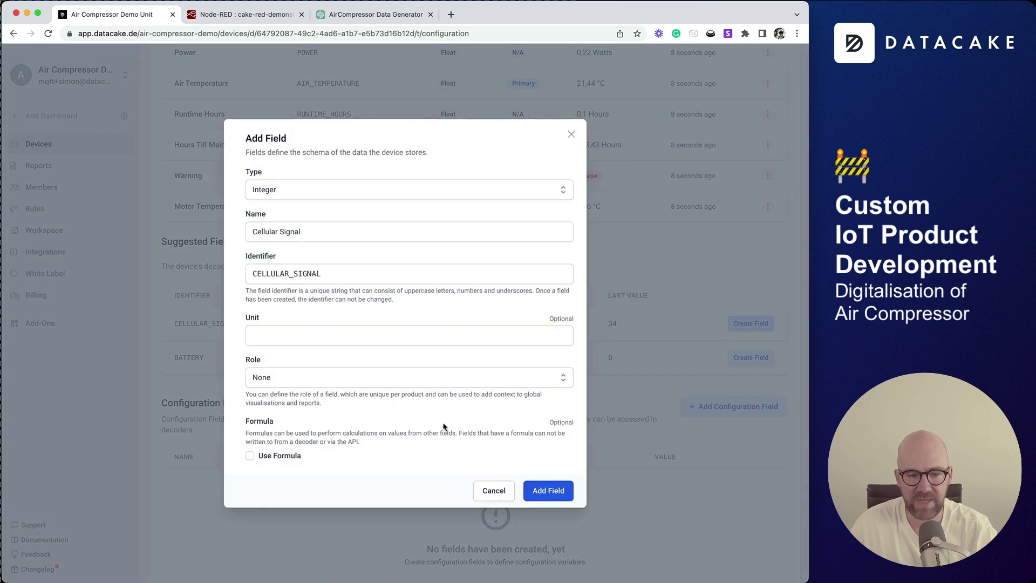
{"action": "left_click", "coordinate": [294, 385]}
{"action": "left_click", "coordinate": [294, 479]}
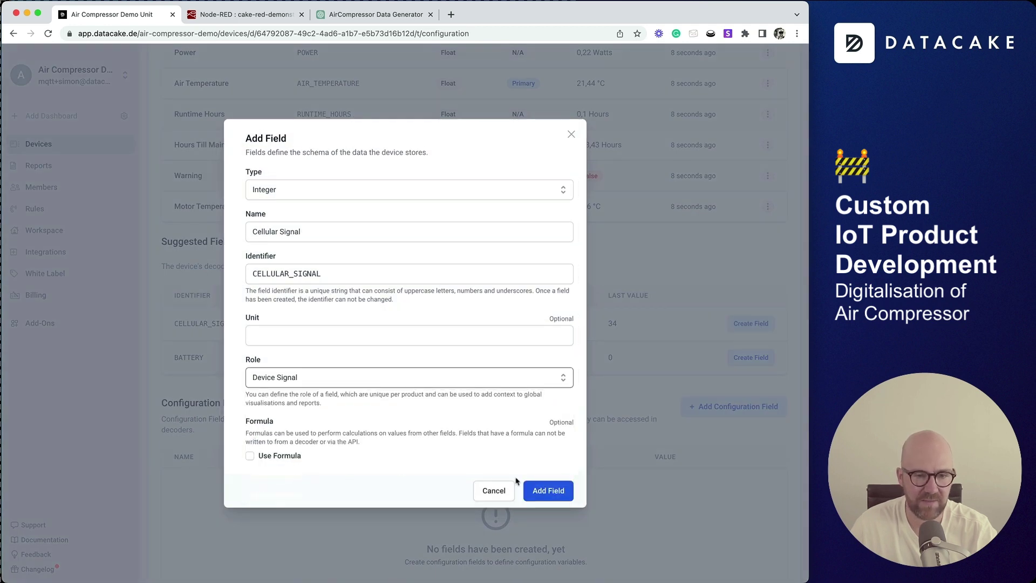
{"action": "left_click", "coordinate": [549, 484]}
Create the BATTERY field with the Device Battery role
{"action": "left_click", "coordinate": [750, 355]}
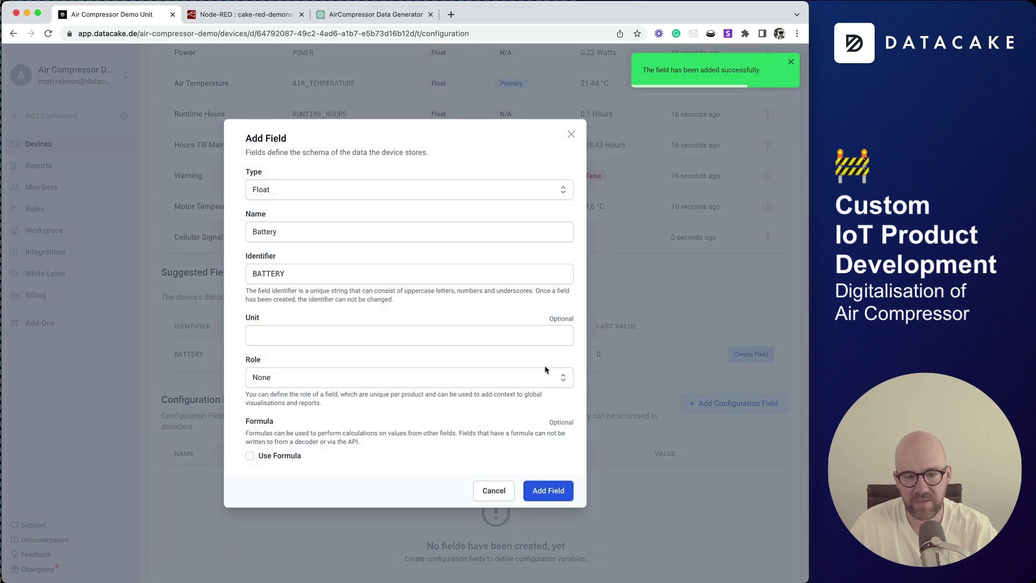
{"action": "left_click", "coordinate": [321, 384]}
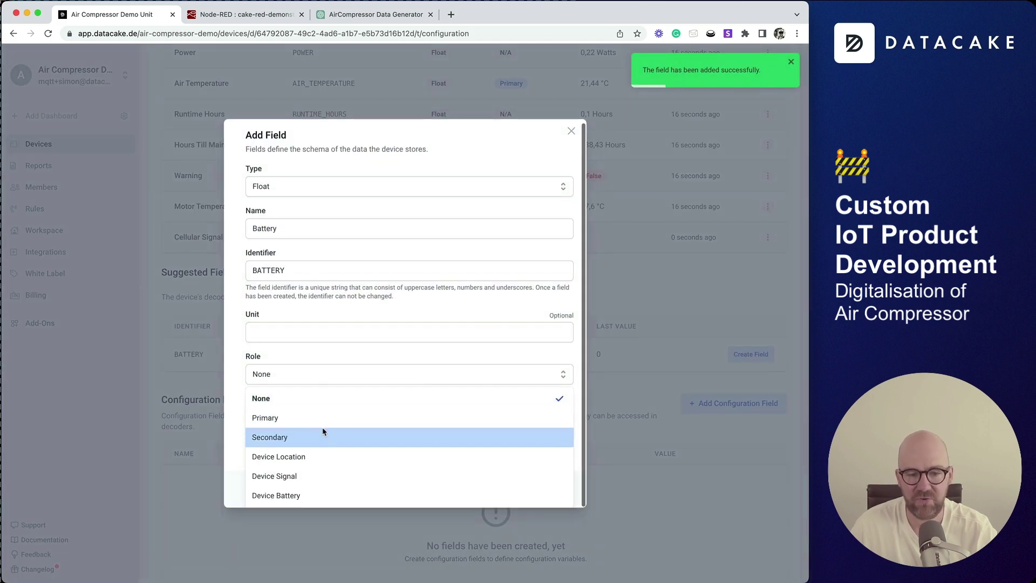
{"action": "left_click", "coordinate": [270, 496]}
{"action": "left_click", "coordinate": [549, 491]}
{"action": "scroll", "coordinate": [565, 480], "scroll_direction": "up", "scroll_amount": 5}
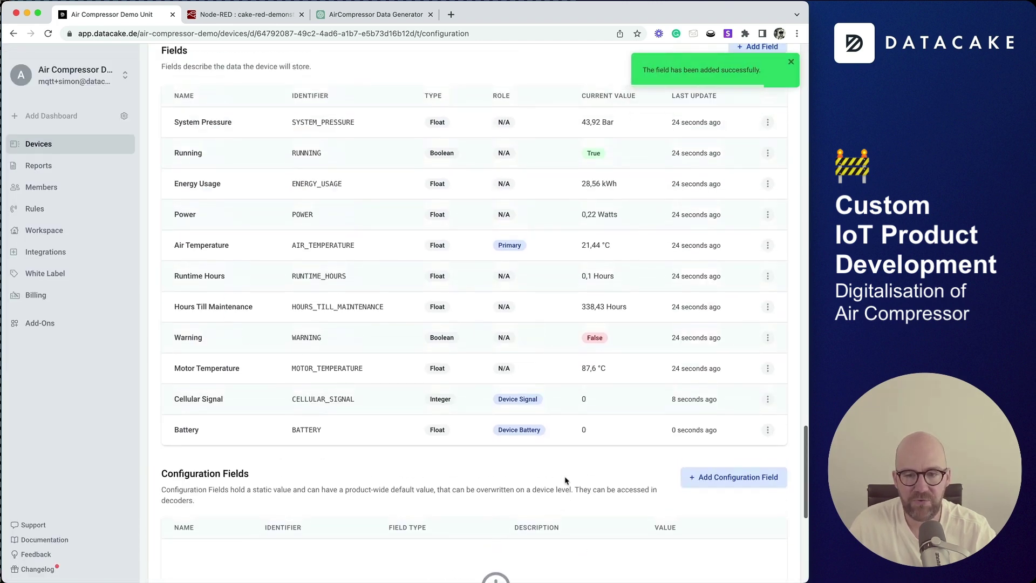
{"action": "scroll", "coordinate": [676, 458], "scroll_direction": "up", "scroll_amount": 2}
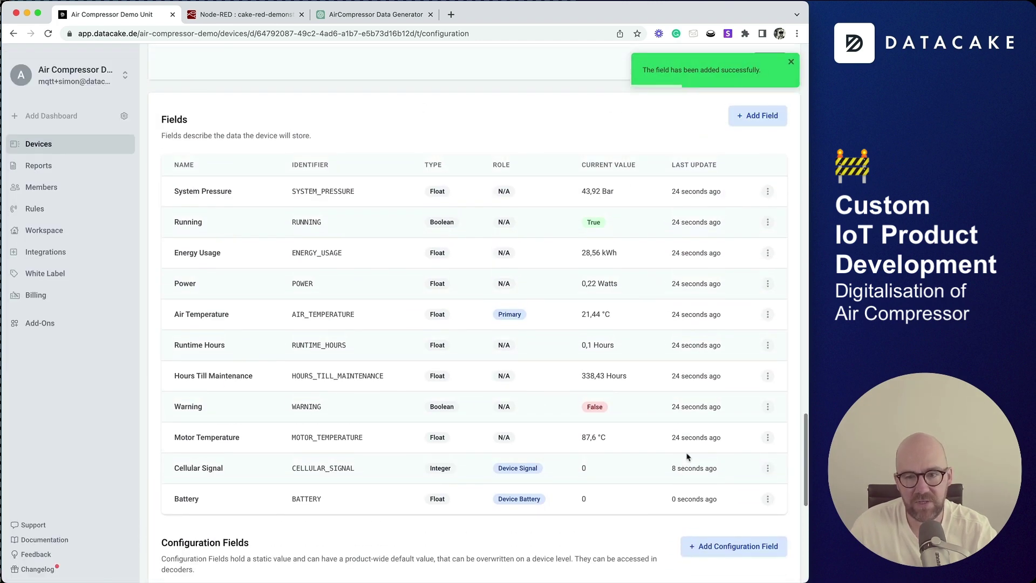
Add a Geolocation field named Device Location with the Device Location role, then return to Node-RED
{"action": "left_click", "coordinate": [762, 118]}
{"action": "left_click", "coordinate": [293, 195]}
{"action": "scroll", "coordinate": [300, 254], "scroll_direction": "down", "scroll_amount": 2}
{"action": "left_click", "coordinate": [295, 314]}
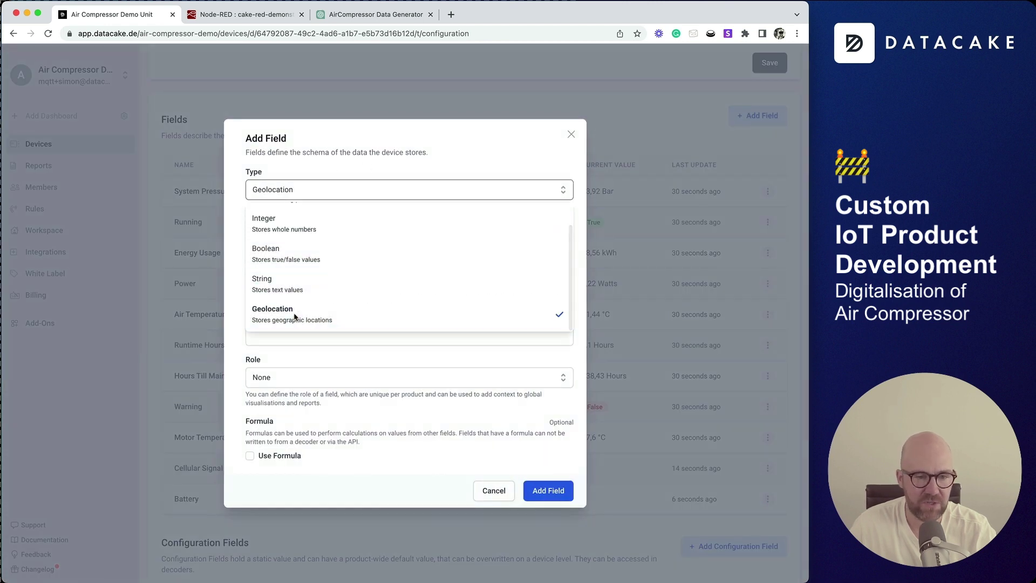
{"action": "left_click", "coordinate": [284, 231]}
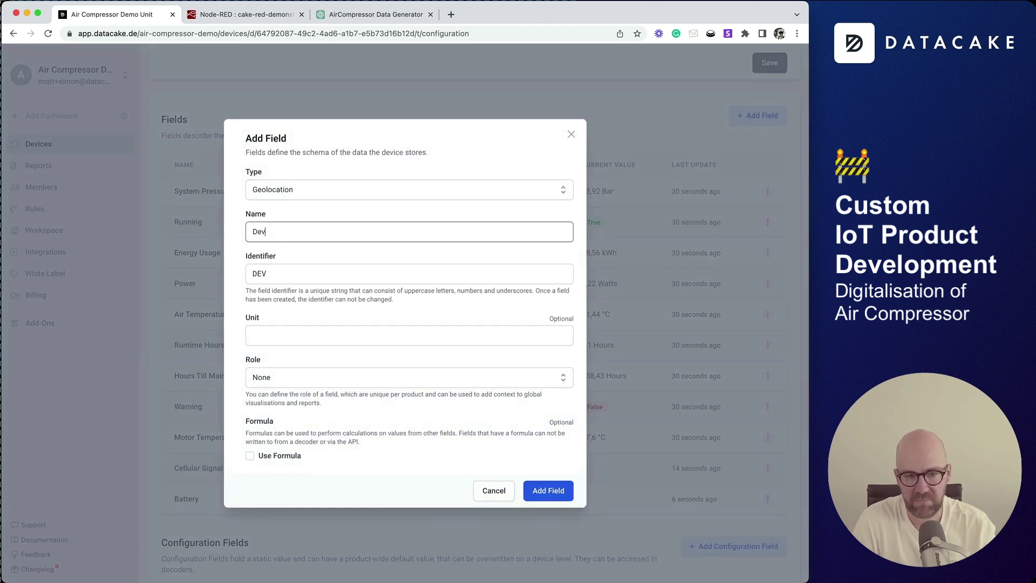
{"action": "left_click", "coordinate": [278, 377]}
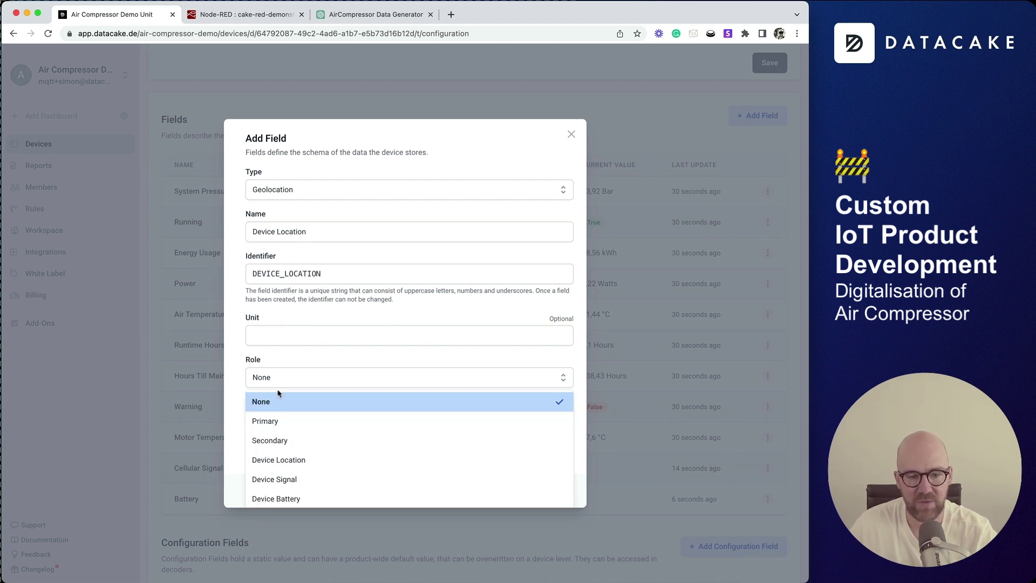
{"action": "left_click", "coordinate": [271, 458]}
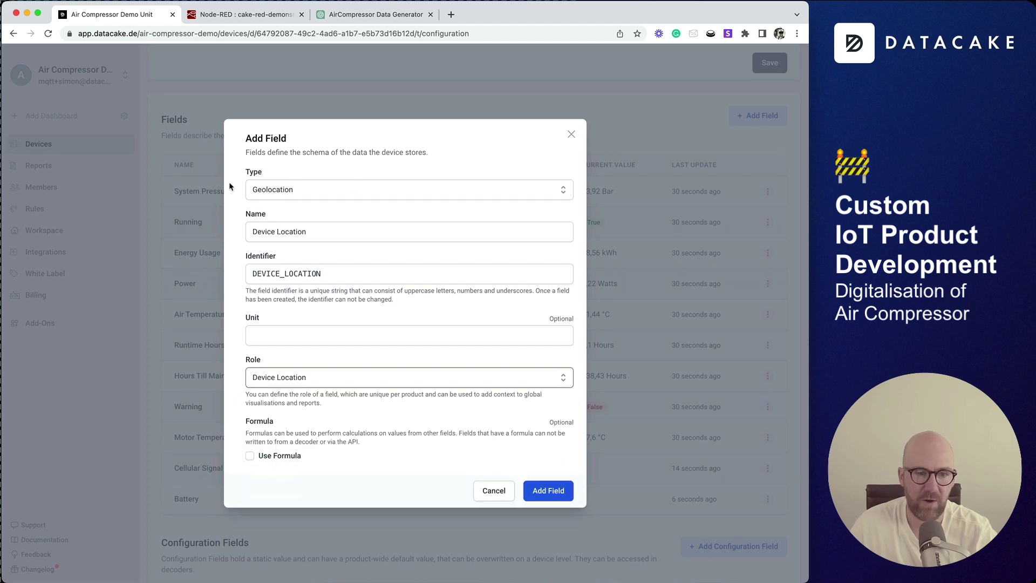
{"action": "left_click", "coordinate": [556, 492]}
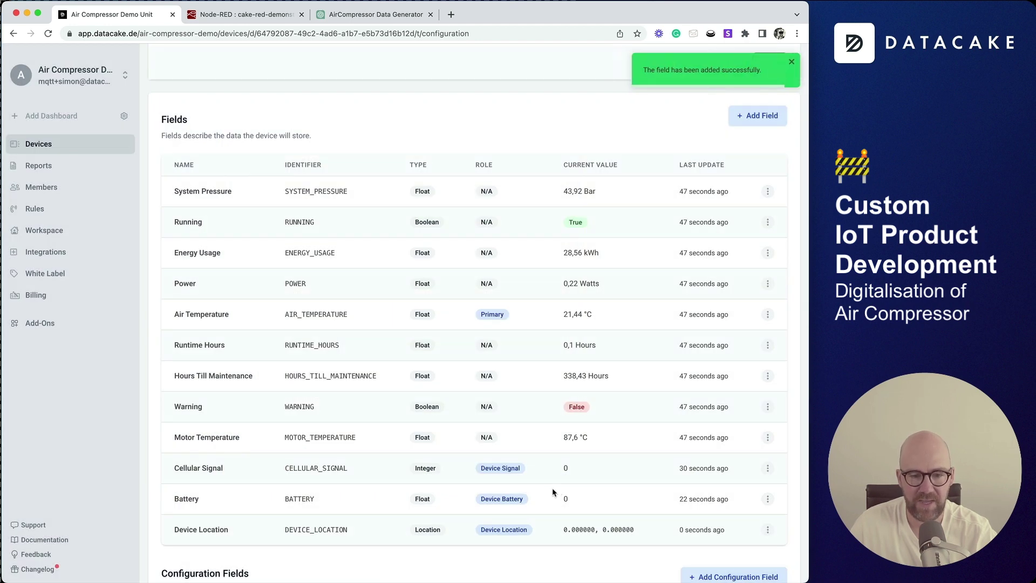
{"action": "scroll", "coordinate": [557, 493], "scroll_direction": "down", "scroll_amount": 3}
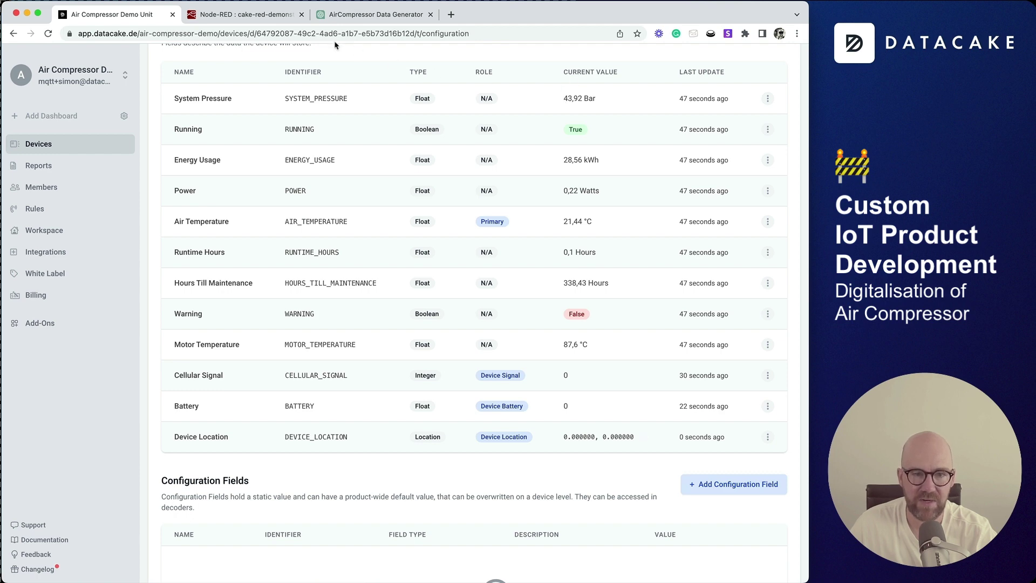
{"action": "left_click", "coordinate": [260, 17]}
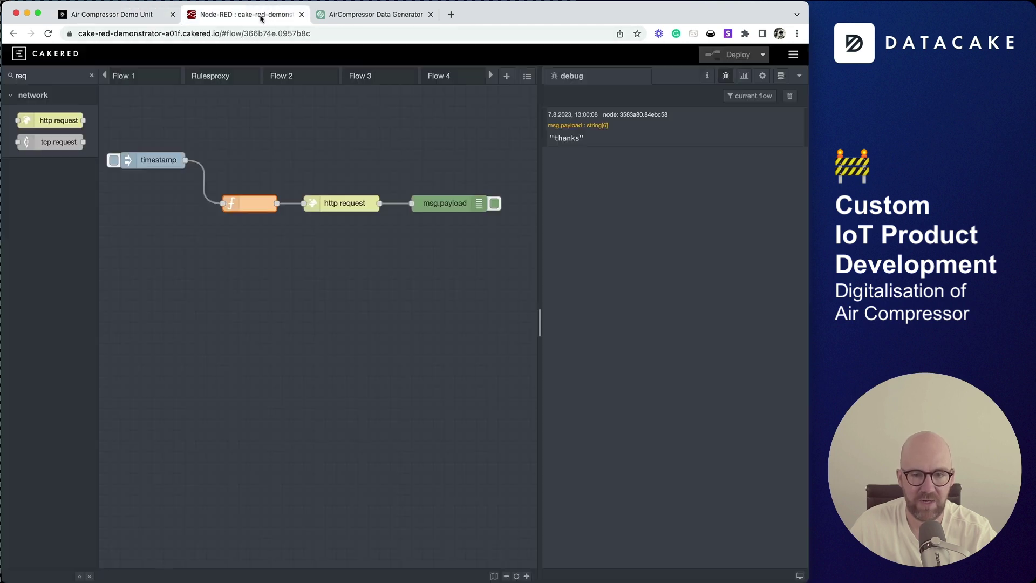
Wire a debug node to the function output, deploy, and inspect the outgoing payload
{"action": "left_click", "coordinate": [91, 75]}
{"action": "left_click_drag", "start_coordinate": [48, 223], "coordinate": [315, 168]}
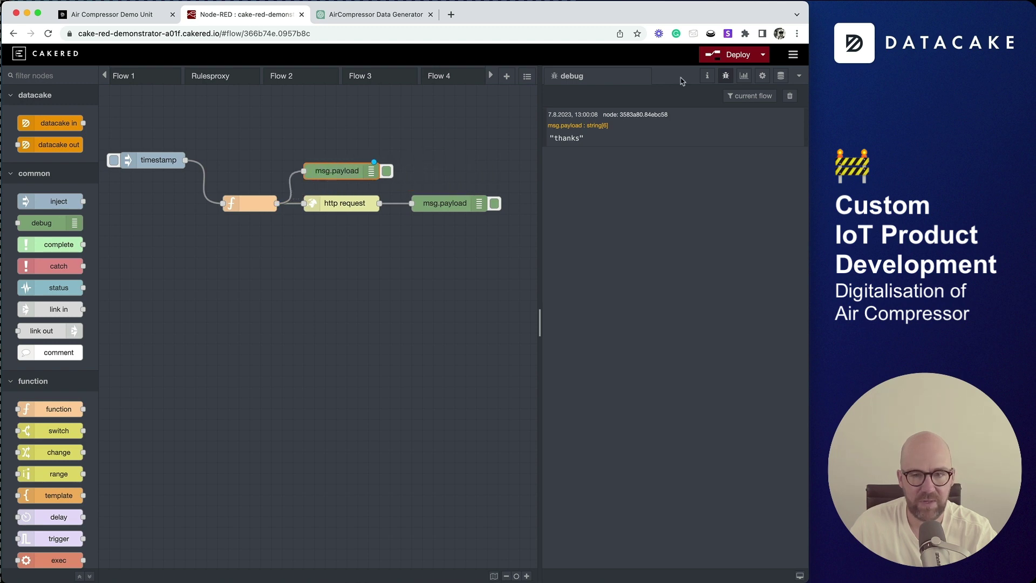
{"action": "left_click", "coordinate": [724, 61]}
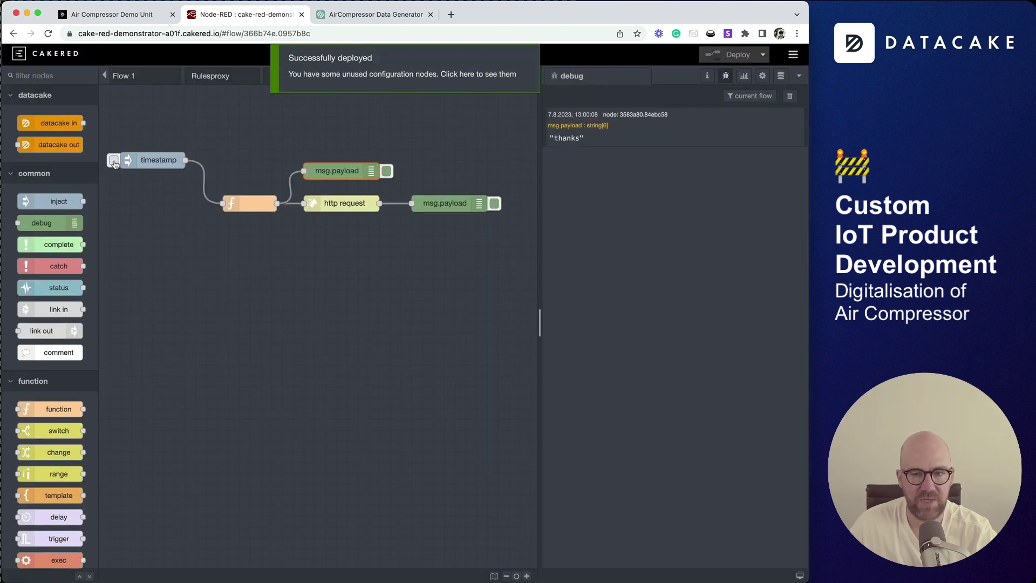
{"action": "left_click", "coordinate": [620, 186]}
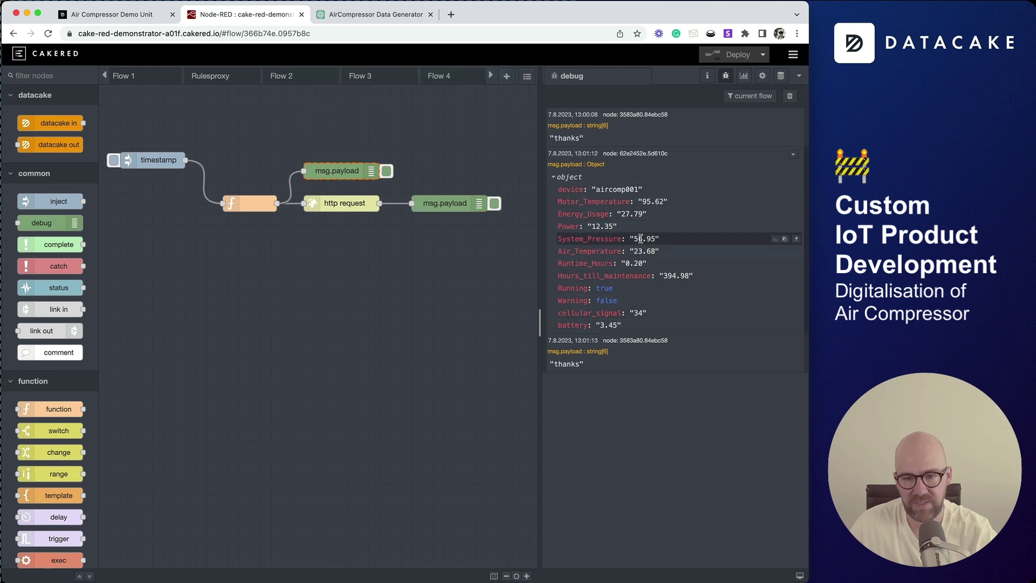
{"action": "left_click", "coordinate": [125, 15]}
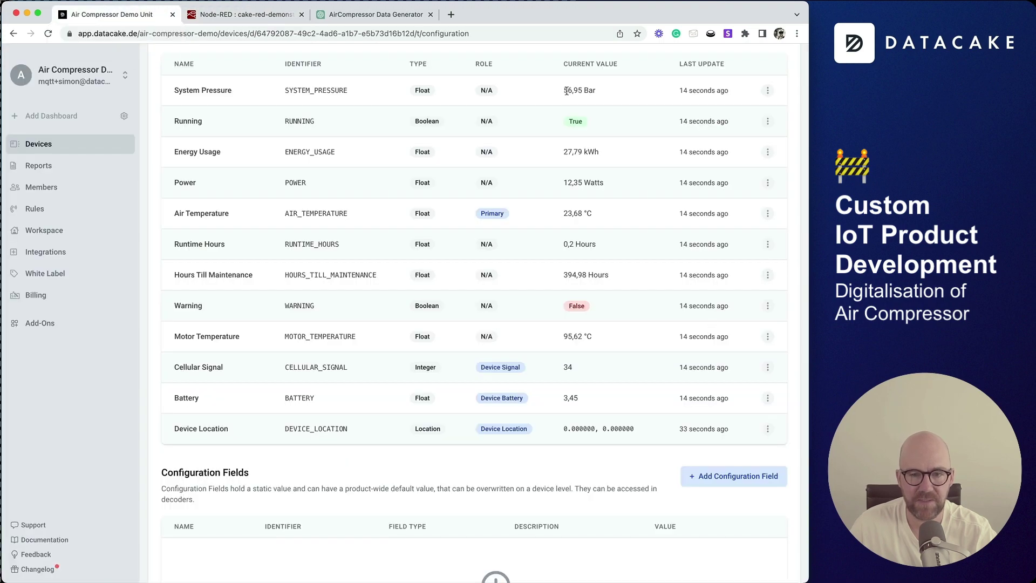
In dashboard edit mode, add a value widget showing System Pressure with unit Bar
{"action": "scroll", "coordinate": [376, 179], "scroll_direction": "up", "scroll_amount": 15}
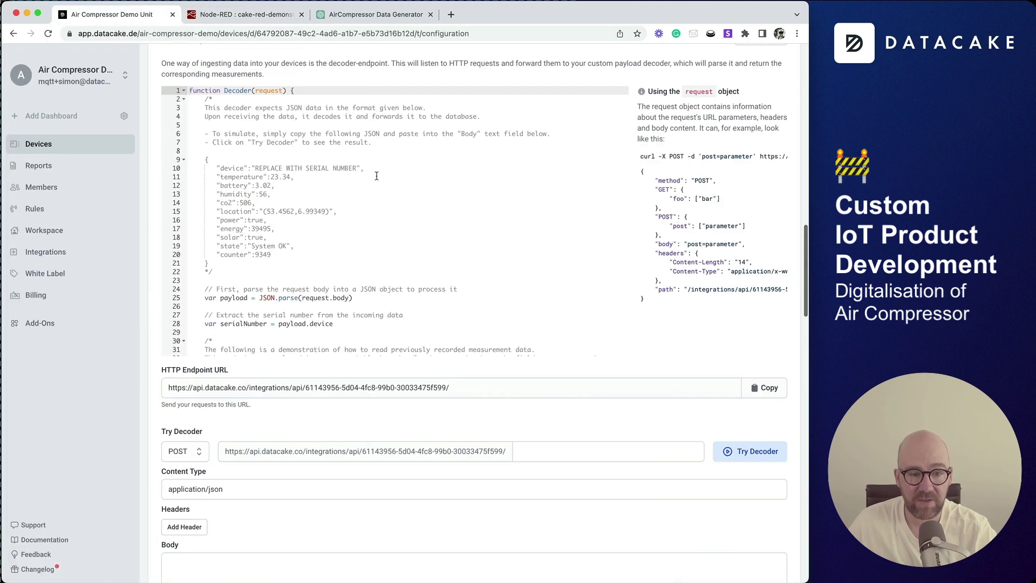
{"action": "left_click", "coordinate": [194, 191]}
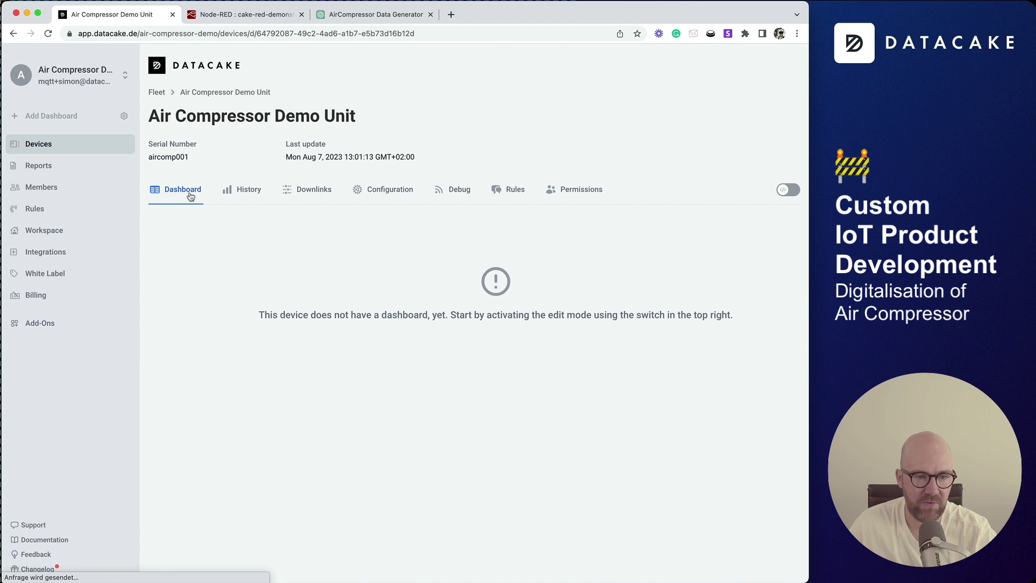
{"action": "left_click", "coordinate": [788, 190]}
{"action": "left_click", "coordinate": [742, 195]}
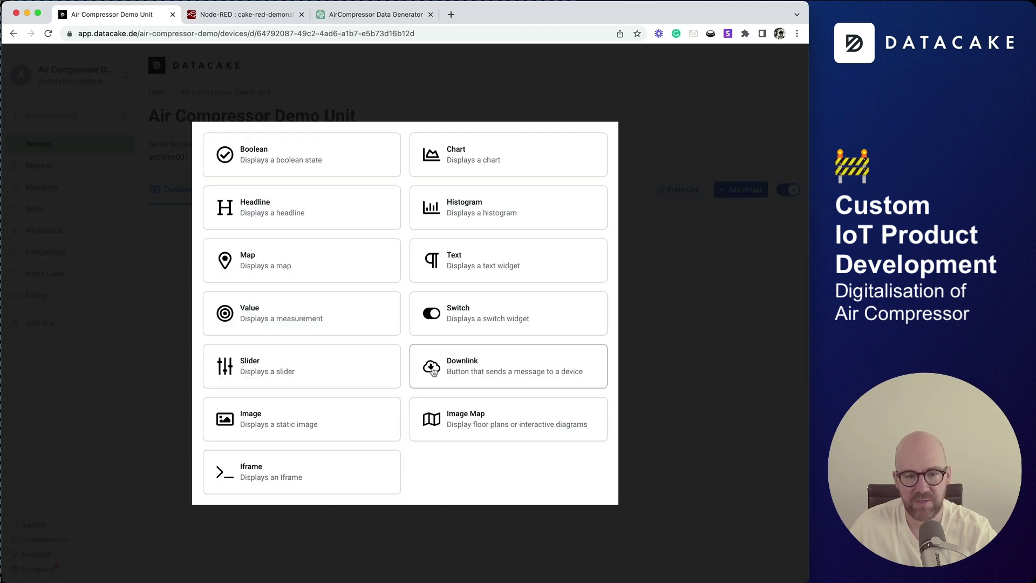
{"action": "left_click", "coordinate": [263, 318]}
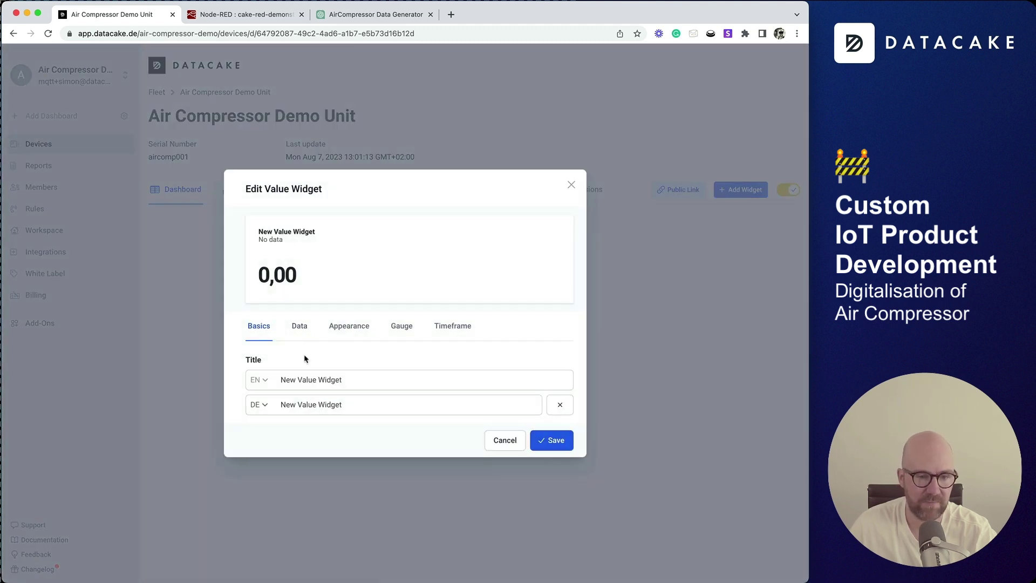
{"action": "left_click", "coordinate": [300, 325]}
{"action": "left_click", "coordinate": [308, 335]}
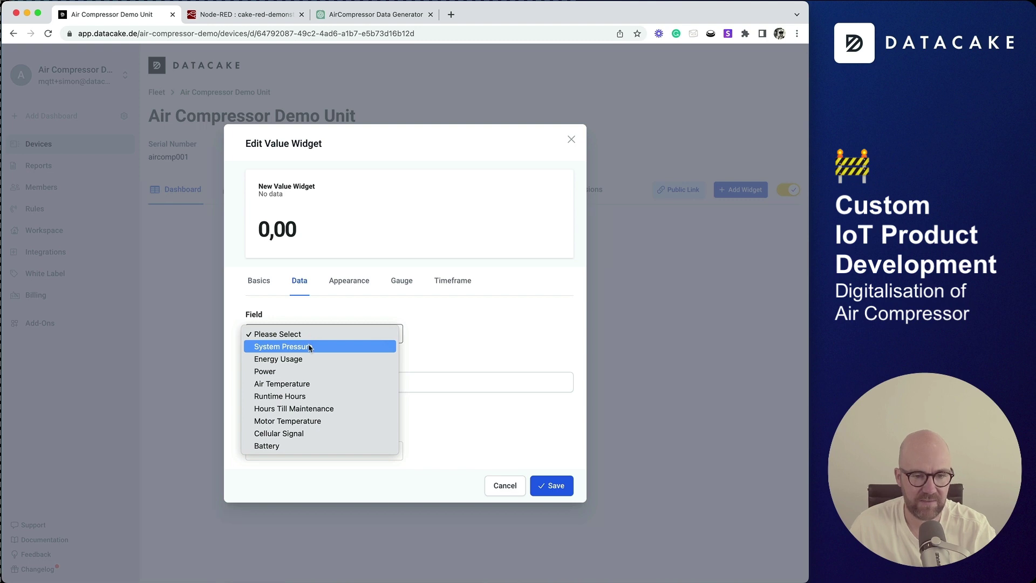
{"action": "left_click", "coordinate": [308, 347]}
{"action": "left_click", "coordinate": [305, 384]}
{"action": "type", "text": "Bar"}
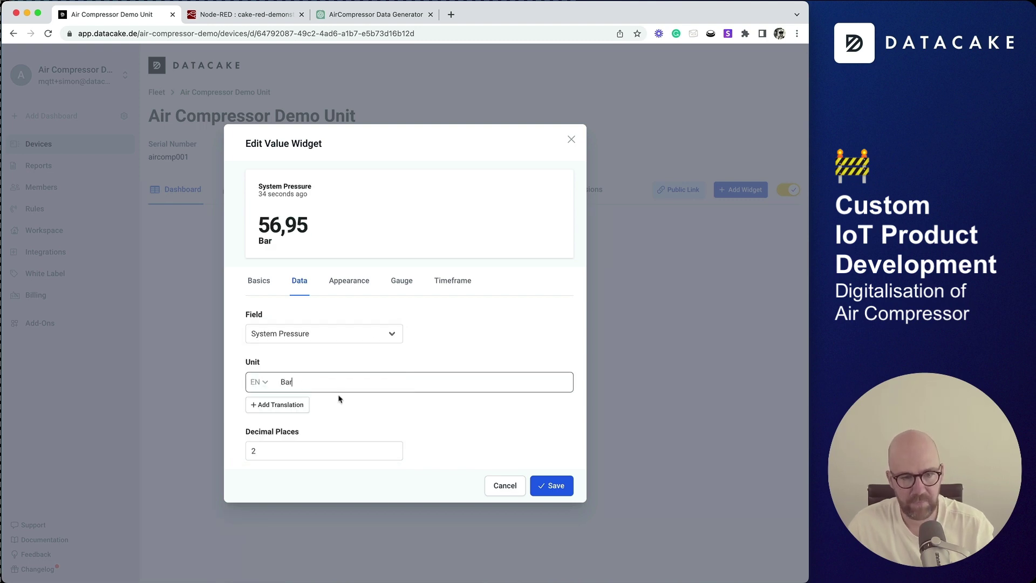
Give the System Pressure widget a 0–100 gauge with a red upper range and save it
{"action": "left_click", "coordinate": [401, 281]}
{"action": "left_click", "coordinate": [273, 406]}
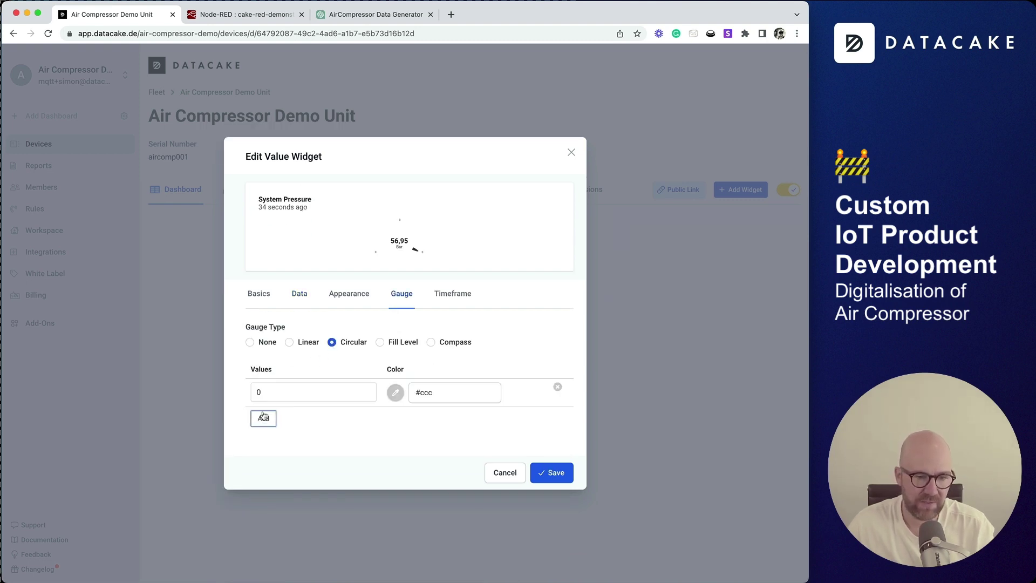
{"action": "left_click", "coordinate": [267, 418]}
{"action": "type", "text": "100"}
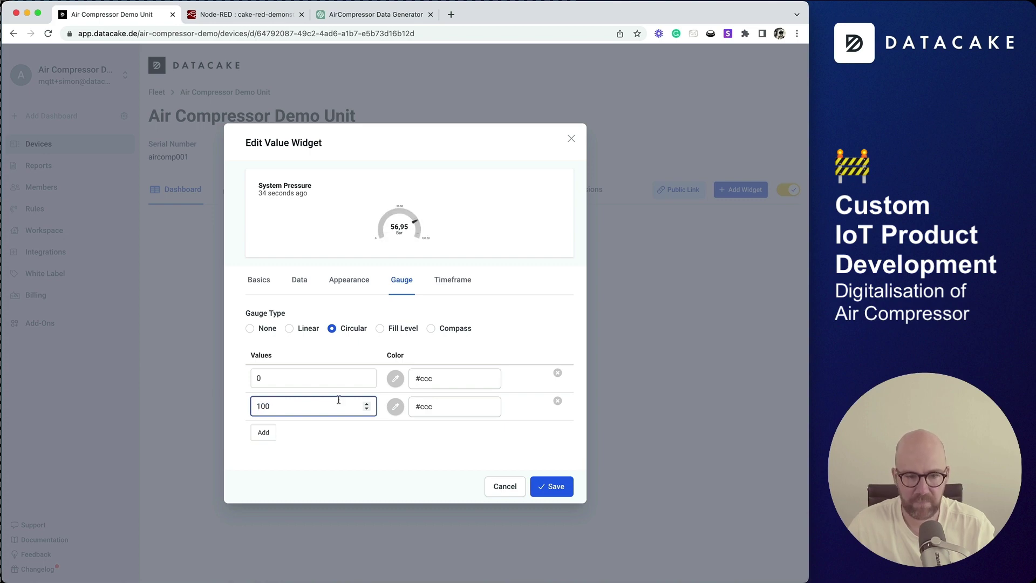
{"action": "left_click", "coordinate": [396, 407]}
{"action": "left_click", "coordinate": [430, 428]}
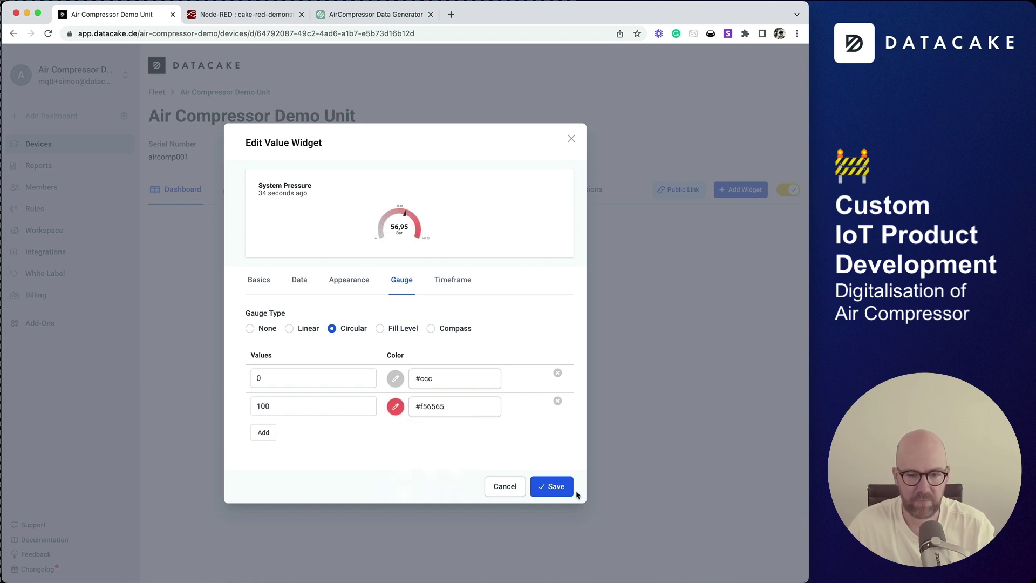
{"action": "left_click", "coordinate": [569, 491]}
Add value widgets for Air Temperature and Motor Temperature
{"action": "left_click", "coordinate": [741, 190]}
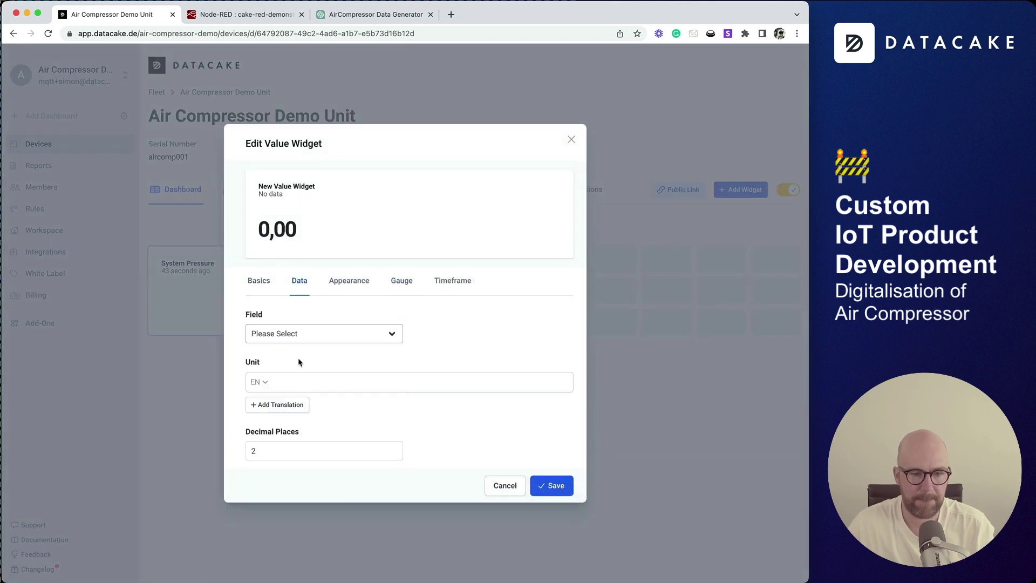
{"action": "left_click", "coordinate": [318, 332]}
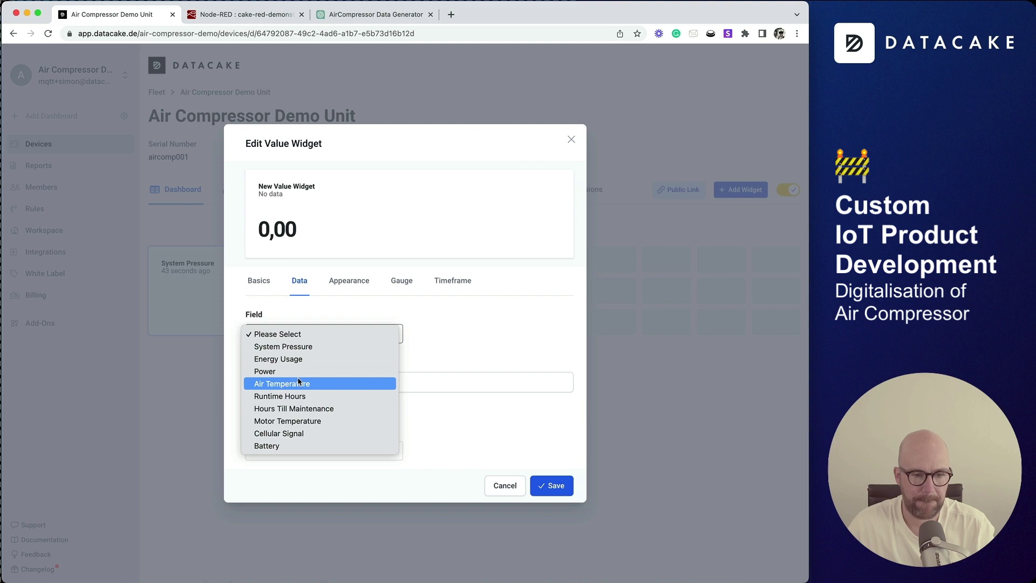
{"action": "left_click", "coordinate": [324, 382]}
{"action": "left_click", "coordinate": [564, 486]}
{"action": "left_click", "coordinate": [749, 194]}
{"action": "left_click", "coordinate": [319, 333]}
{"action": "left_click", "coordinate": [377, 405]}
{"action": "left_click", "coordinate": [541, 489]}
Add a map widget that uses the Device Location field
{"action": "left_click", "coordinate": [741, 190]}
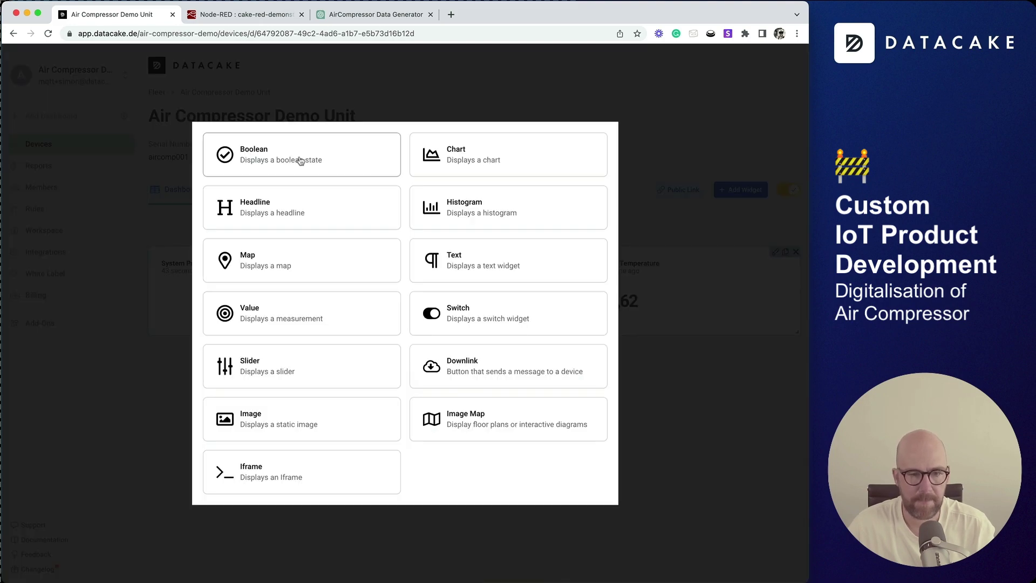
{"action": "left_click", "coordinate": [333, 278]}
{"action": "left_click", "coordinate": [287, 386]}
{"action": "left_click", "coordinate": [291, 407]}
{"action": "left_click", "coordinate": [551, 483]}
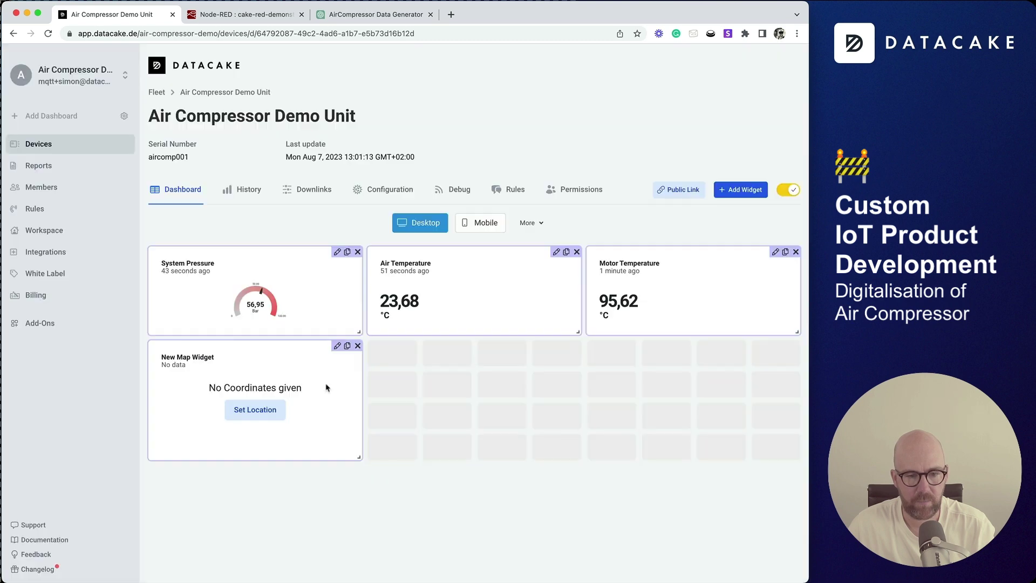
Add a chart plotting Air Temperature and Motor Temperature, the latter coloured on Axis 2
{"action": "left_click", "coordinate": [740, 190]}
{"action": "left_click", "coordinate": [491, 161]}
{"action": "left_click", "coordinate": [404, 370]}
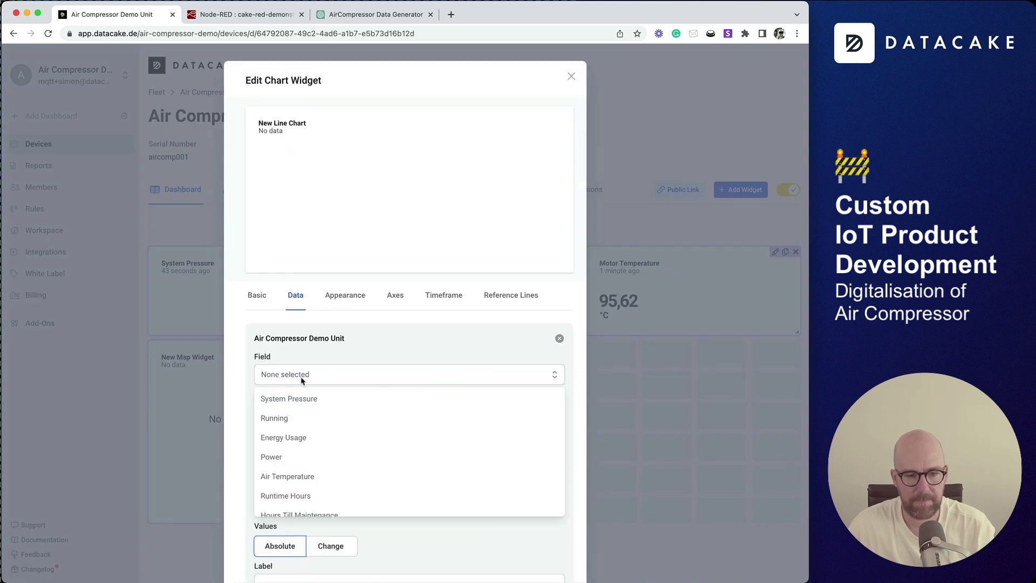
{"action": "left_click", "coordinate": [324, 437]}
{"action": "scroll", "coordinate": [256, 288], "scroll_direction": "down", "scroll_amount": 10}
{"action": "left_click", "coordinate": [256, 288]}
{"action": "left_click", "coordinate": [409, 251]}
{"action": "left_click", "coordinate": [312, 361]}
{"action": "left_click", "coordinate": [409, 475]}
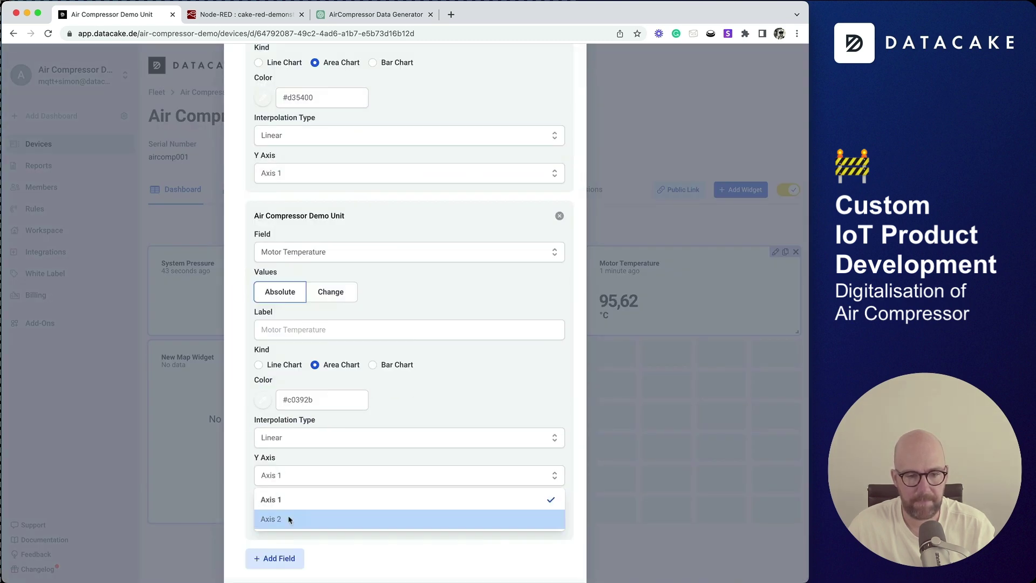
{"action": "left_click", "coordinate": [281, 519]}
{"action": "left_click", "coordinate": [262, 400]}
{"action": "left_click", "coordinate": [322, 448]}
{"action": "scroll", "coordinate": [367, 196], "scroll_direction": "up", "scroll_amount": 10}
Set the chart's timeframe, save it, and stretch the chart across two grid rows
{"action": "left_click", "coordinate": [345, 295]}
{"action": "left_click", "coordinate": [395, 295]}
{"action": "scroll", "coordinate": [395, 295], "scroll_direction": "down", "scroll_amount": 5}
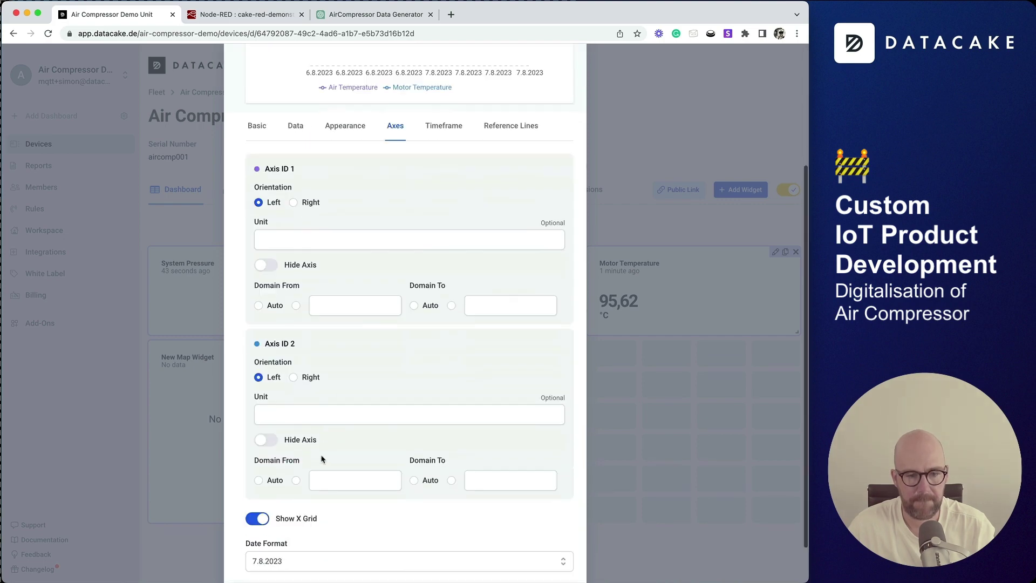
{"action": "scroll", "coordinate": [518, 303], "scroll_direction": "up", "scroll_amount": 5}
{"action": "left_click", "coordinate": [443, 294]}
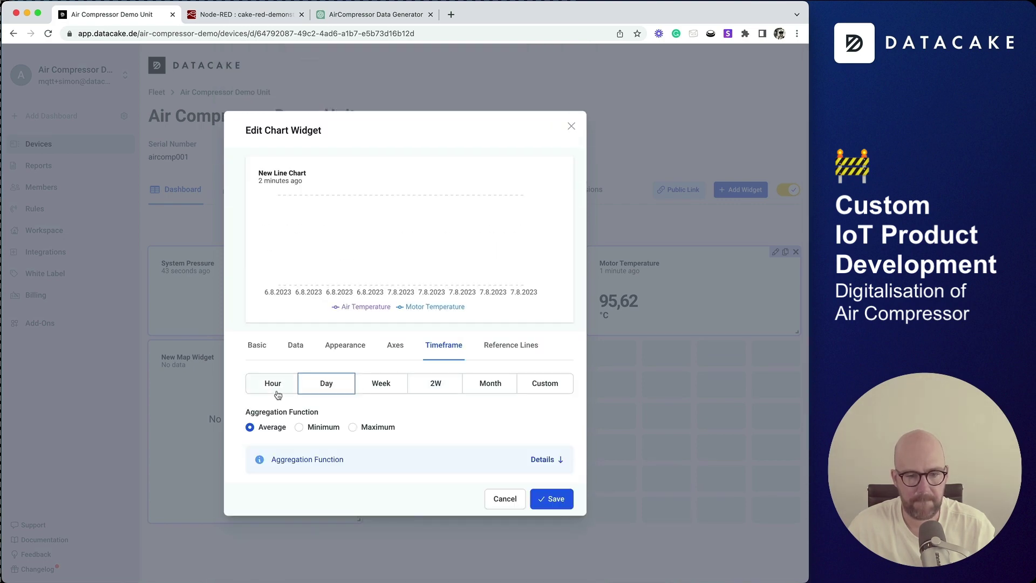
{"action": "left_click", "coordinate": [545, 384]}
{"action": "scroll", "coordinate": [410, 378], "scroll_direction": "down", "scroll_amount": 3}
{"action": "left_click", "coordinate": [551, 516]}
{"action": "left_click_drag", "start_coordinate": [797, 465], "coordinate": [603, 517]}
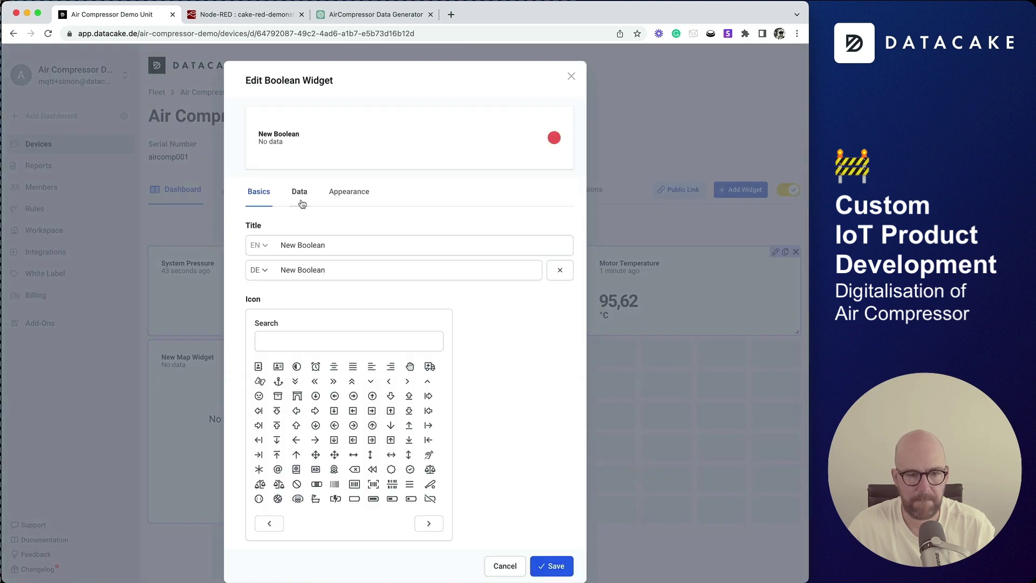
Add a Running status widget with texts Running and Off
{"action": "left_click", "coordinate": [296, 189]}
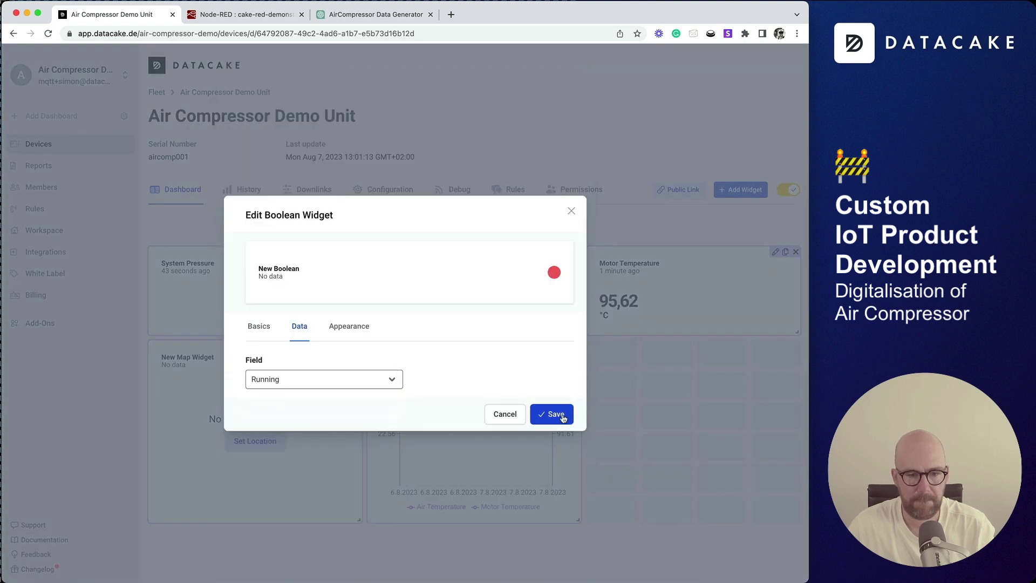
{"action": "left_click", "coordinate": [349, 326]}
{"action": "left_click", "coordinate": [345, 244]}
{"action": "type", "text": "Running"}
{"action": "left_click", "coordinate": [346, 317]}
{"action": "type", "text": "Off"}
{"action": "scroll", "coordinate": [404, 378], "scroll_direction": "down", "scroll_amount": 3}
{"action": "left_click", "coordinate": [555, 546]}
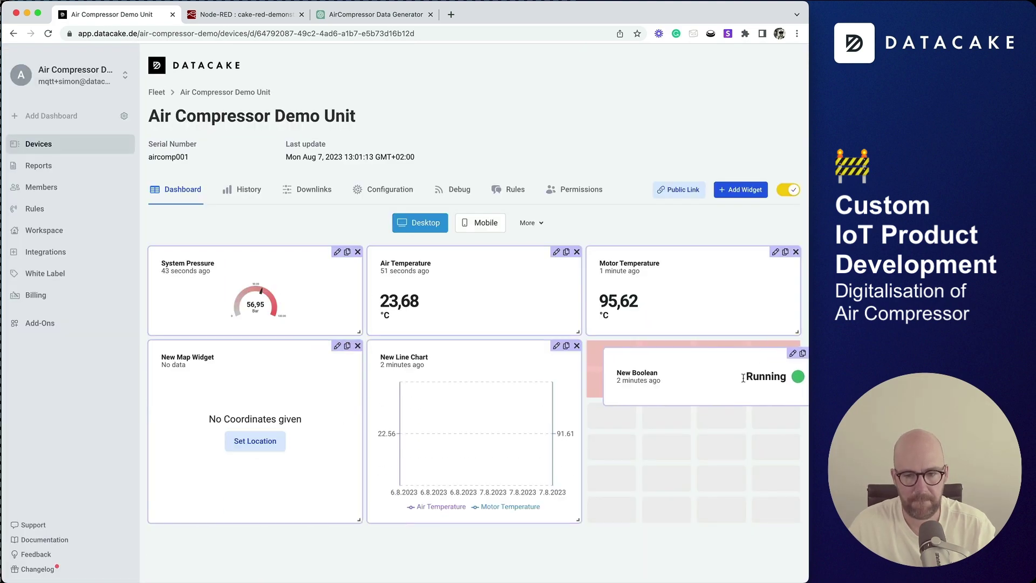
Add a Boolean warning widget with on text Warn and green off text All Okay
{"action": "left_click", "coordinate": [740, 189]}
{"action": "left_click", "coordinate": [270, 154]}
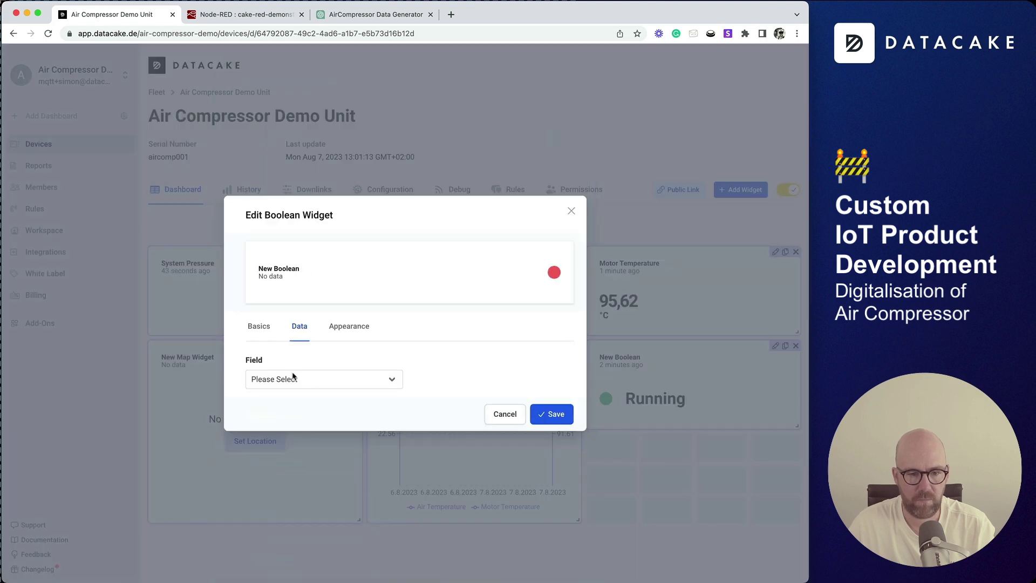
{"action": "left_click", "coordinate": [349, 326]}
{"action": "left_click", "coordinate": [345, 245]}
{"action": "type", "text": "Warning"}
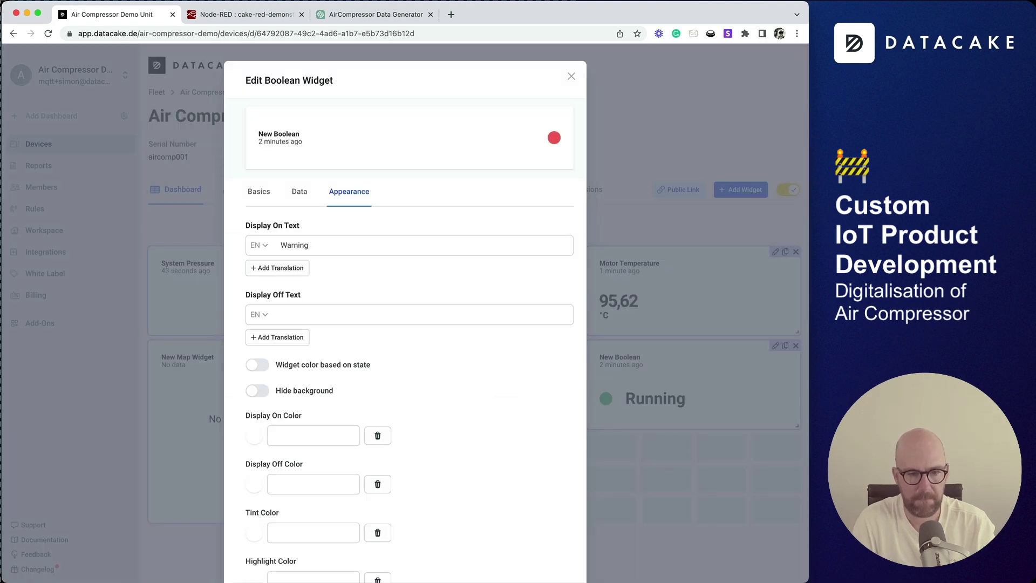
{"action": "left_click", "coordinate": [421, 315]}
{"action": "type", "text": "All Okay"}
{"action": "scroll", "coordinate": [405, 351], "scroll_direction": "down", "scroll_amount": 2}
{"action": "left_click", "coordinate": [254, 416]}
{"action": "left_click", "coordinate": [270, 486]}
{"action": "left_click", "coordinate": [551, 549]}
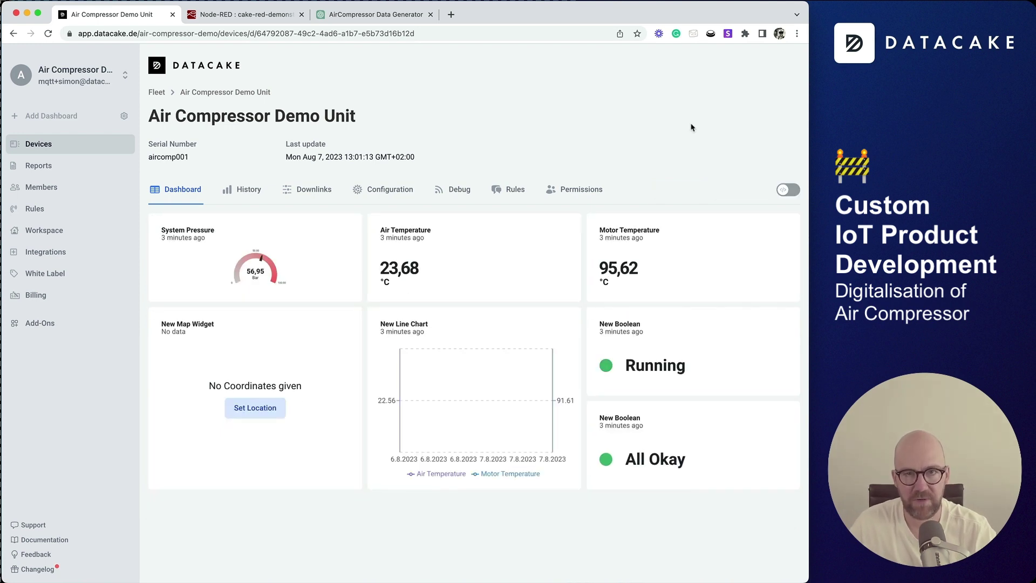
Set the timestamp inject to repeat every 5 minutes, deploy, and trigger one send
{"action": "left_click", "coordinate": [237, 15]}
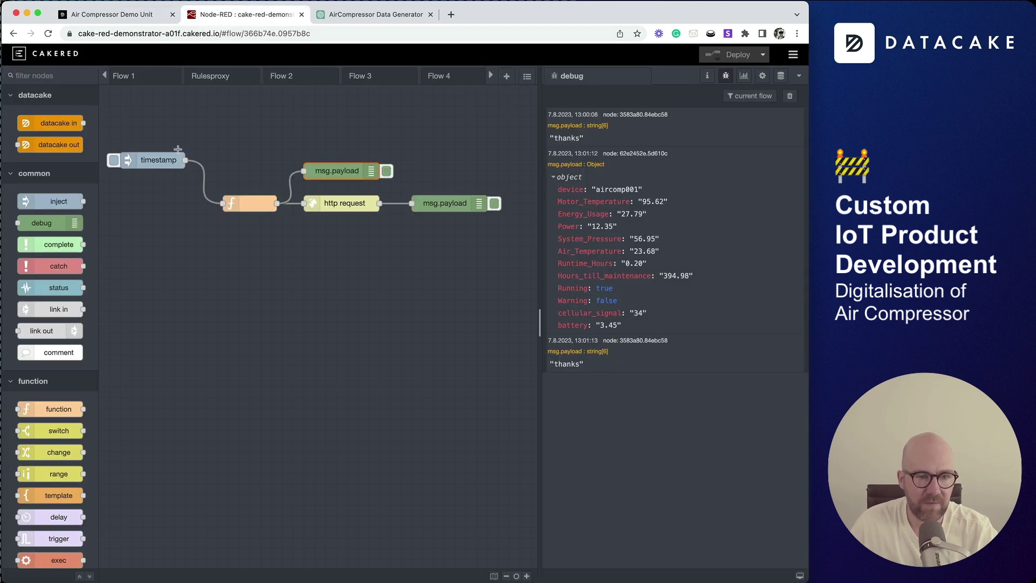
{"action": "double_click", "coordinate": [158, 160]}
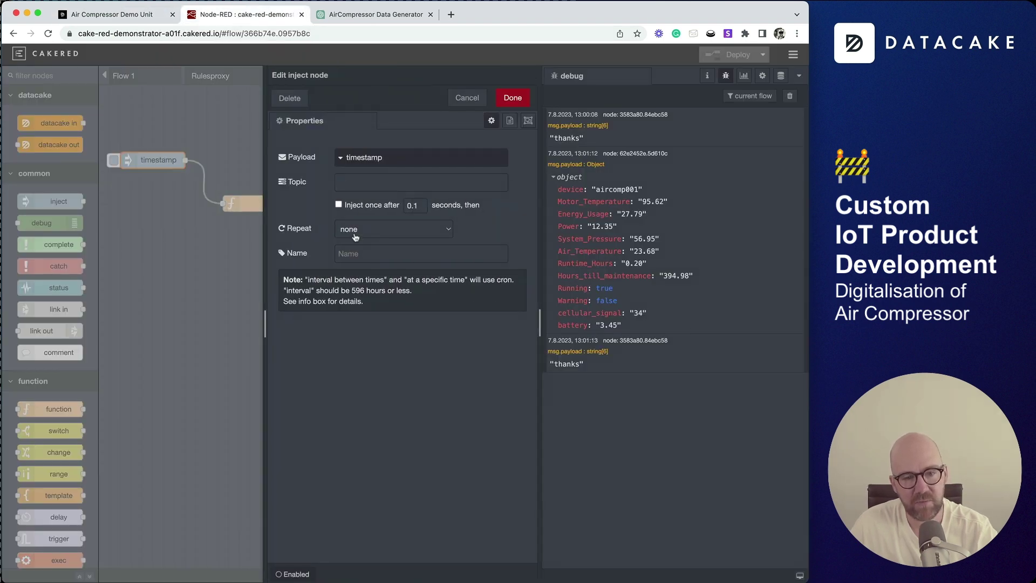
{"action": "left_click", "coordinate": [383, 231]}
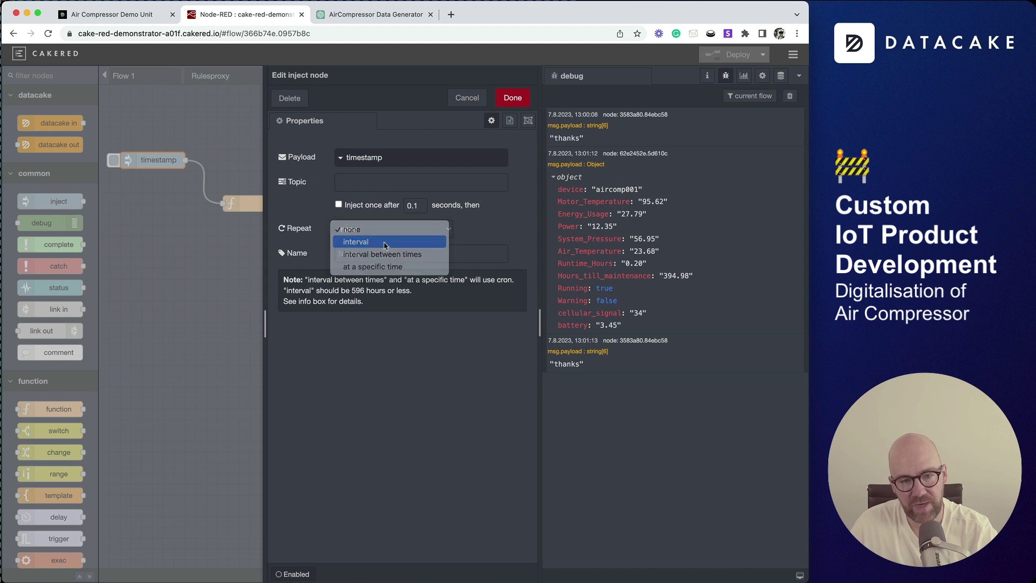
{"action": "left_click", "coordinate": [386, 240]}
{"action": "left_click", "coordinate": [413, 256]}
{"action": "left_click", "coordinate": [417, 268]}
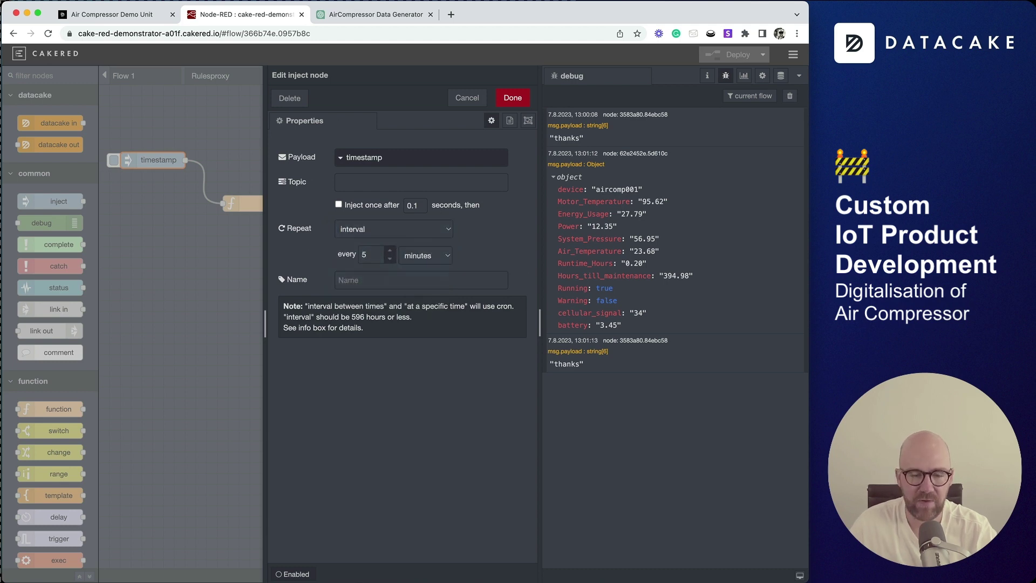
{"action": "left_click", "coordinate": [513, 98]}
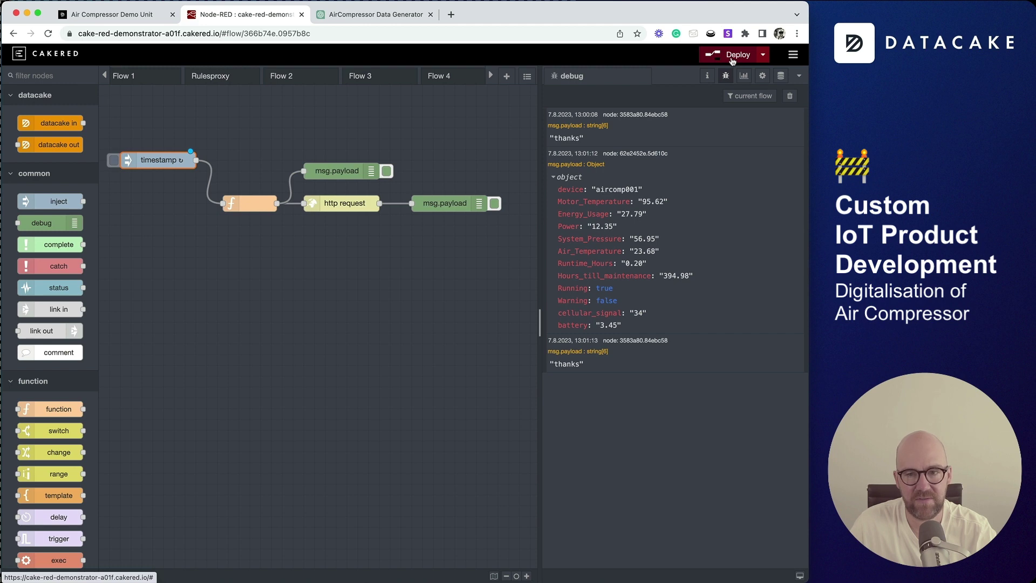
{"action": "left_click", "coordinate": [732, 55]}
{"action": "left_click", "coordinate": [113, 160]}
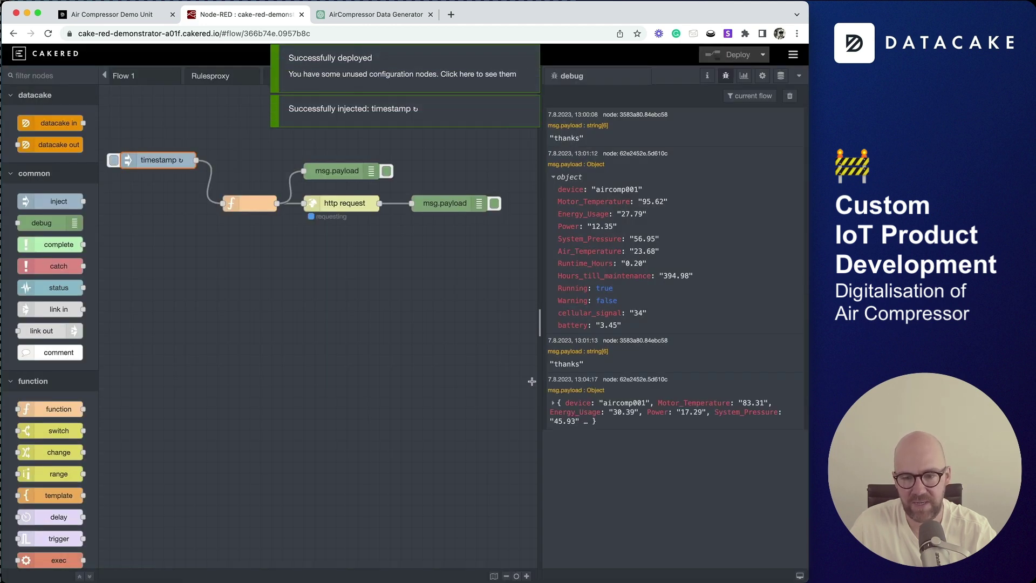
{"action": "left_click", "coordinate": [116, 14]}
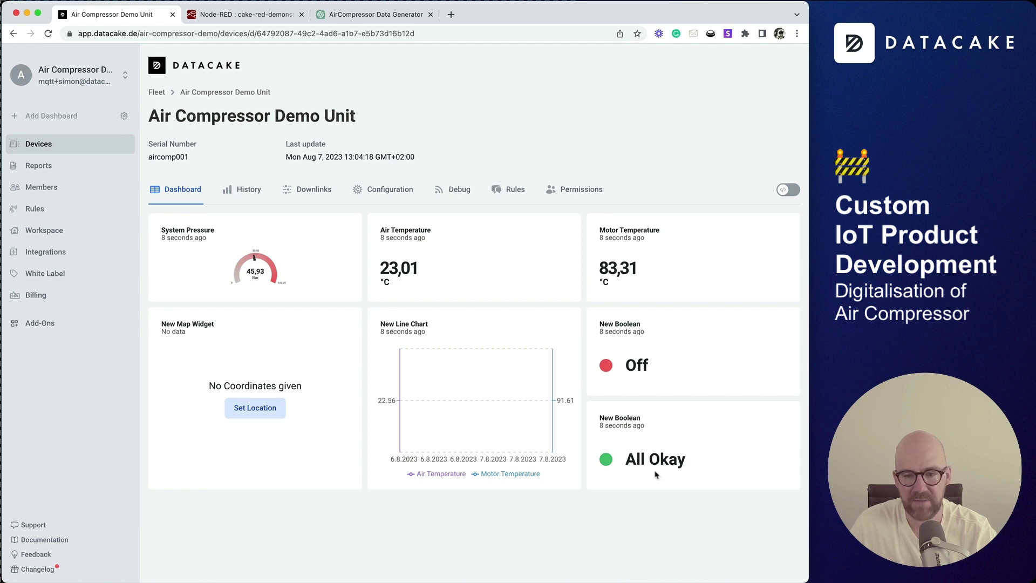
Pick the device's position on the map widget's street map and save it as its location
{"action": "left_click", "coordinate": [254, 409]}
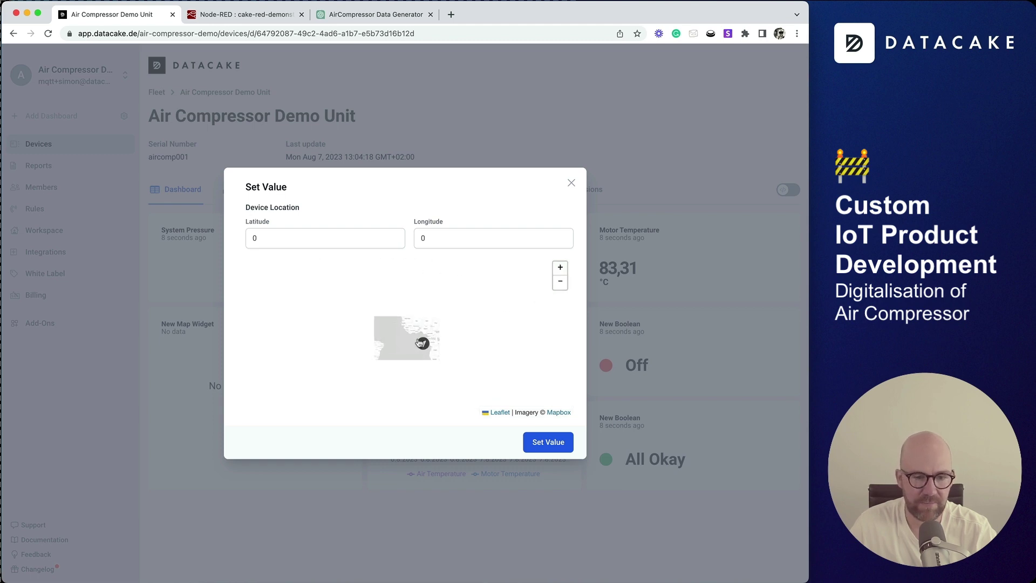
{"action": "scroll", "coordinate": [357, 323], "scroll_direction": "up", "scroll_amount": 3}
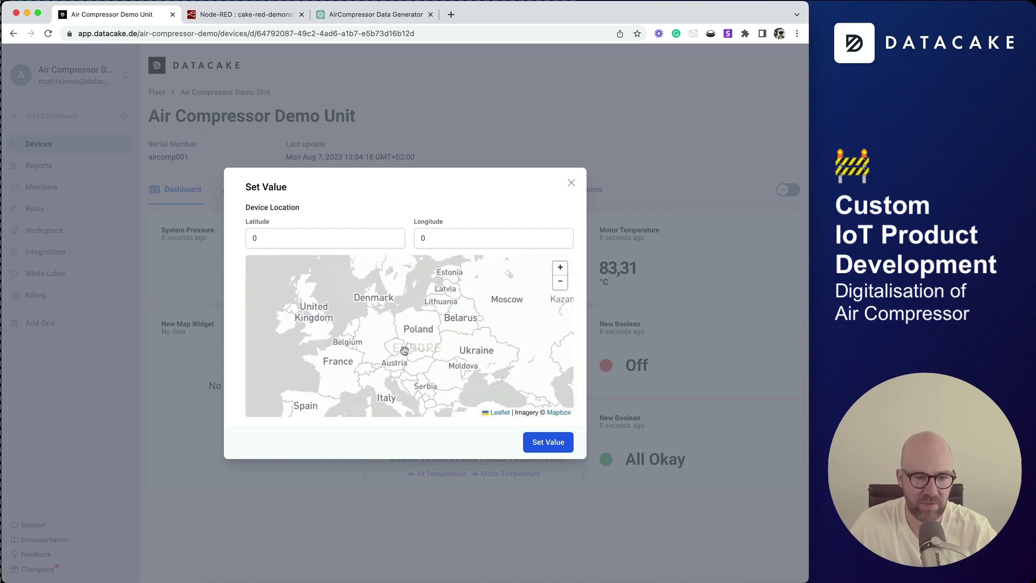
{"action": "left_click", "coordinate": [357, 323]}
{"action": "left_click", "coordinate": [527, 436]}
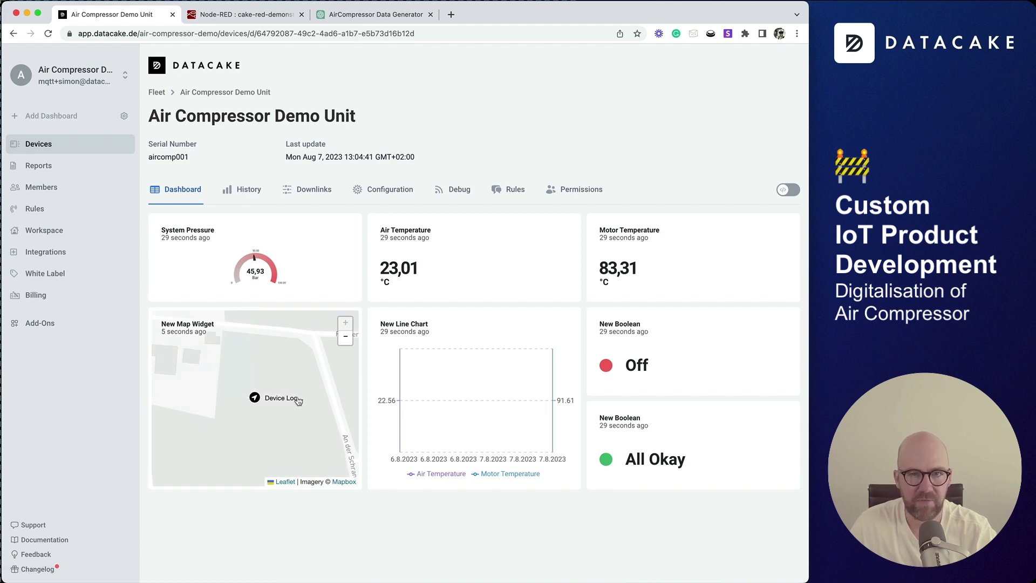
{"action": "left_click", "coordinate": [47, 150]}
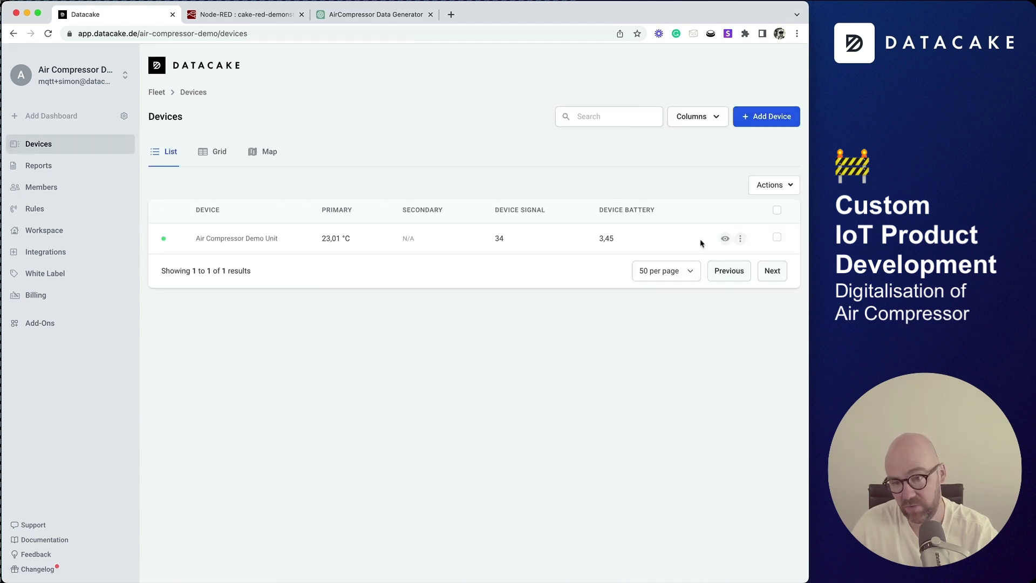
{"action": "left_click", "coordinate": [217, 158]}
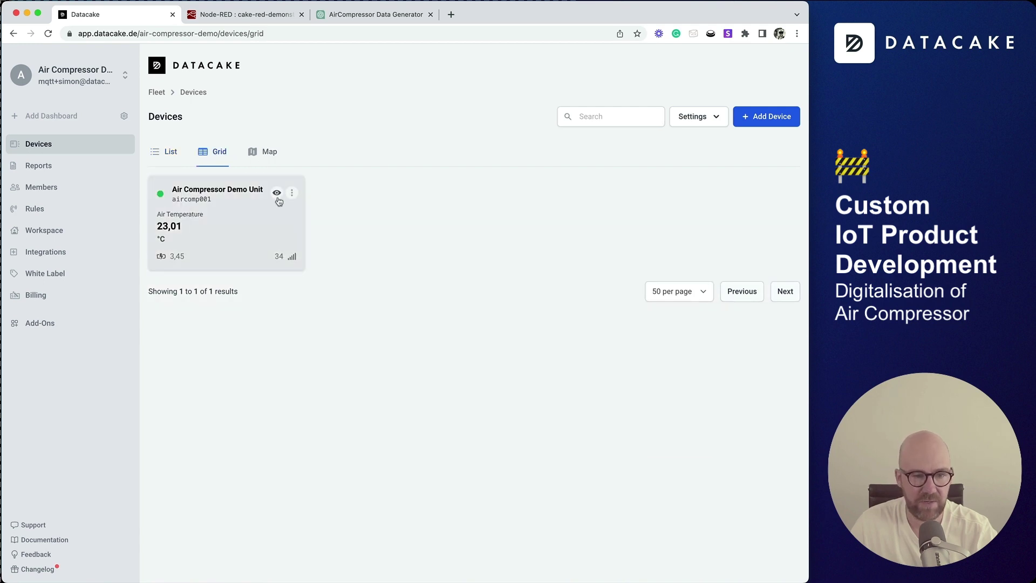
{"action": "left_click", "coordinate": [269, 154]}
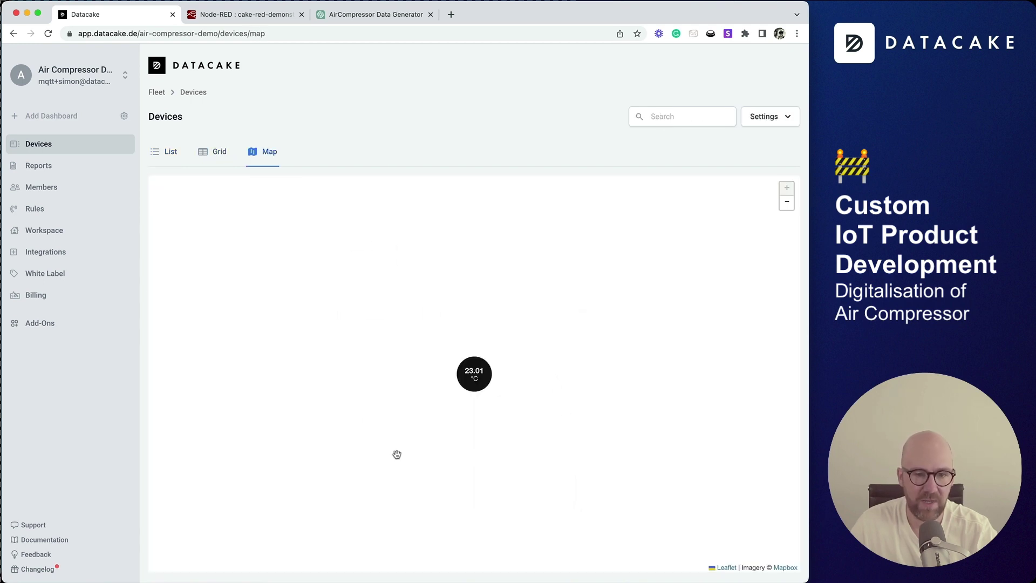
{"action": "scroll", "coordinate": [479, 384], "scroll_direction": "down", "scroll_amount": 1}
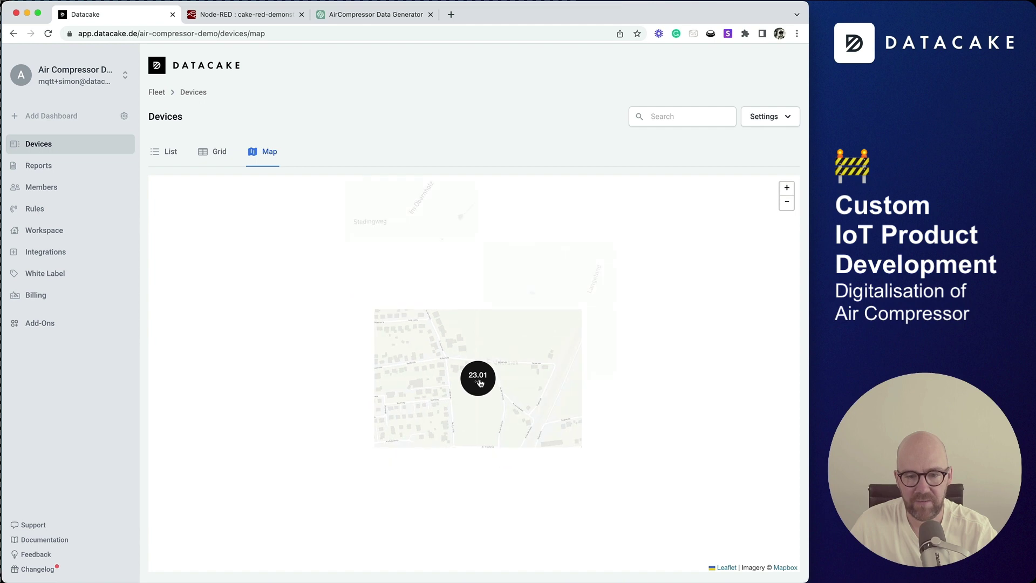
{"action": "scroll", "coordinate": [480, 384], "scroll_direction": "down", "scroll_amount": 5}
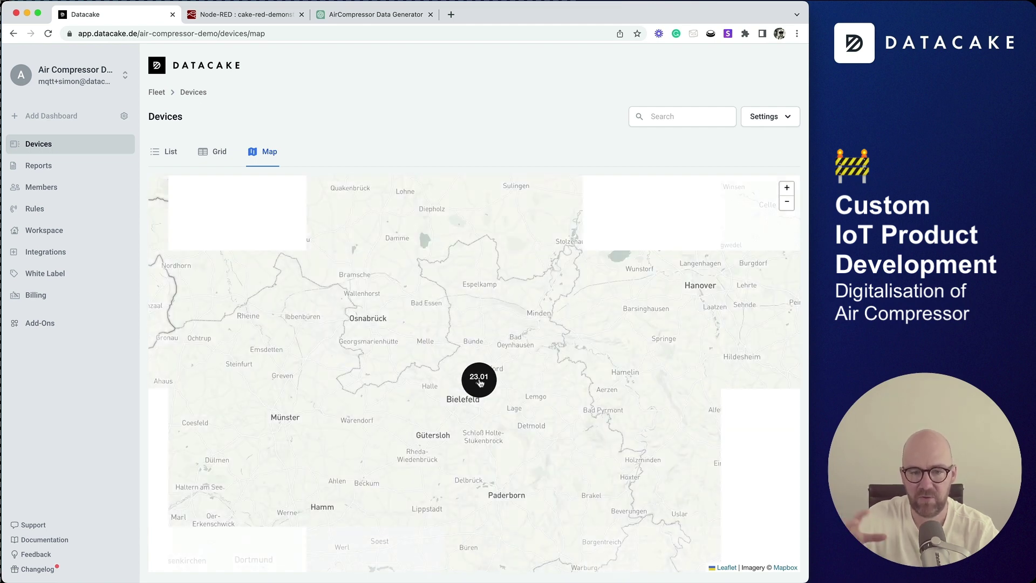
{"action": "left_click", "coordinate": [480, 383]}
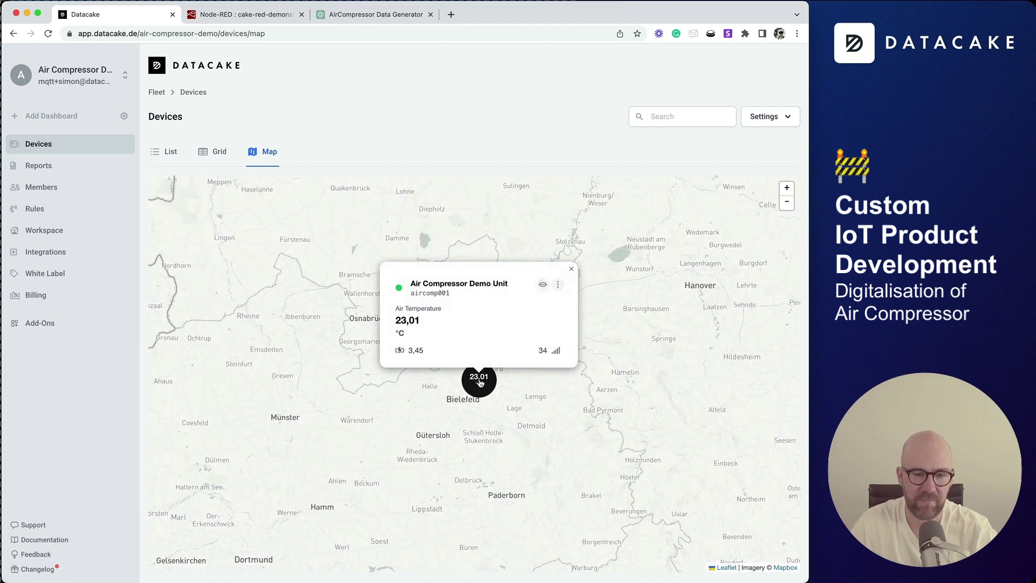
{"action": "left_click", "coordinate": [544, 285]}
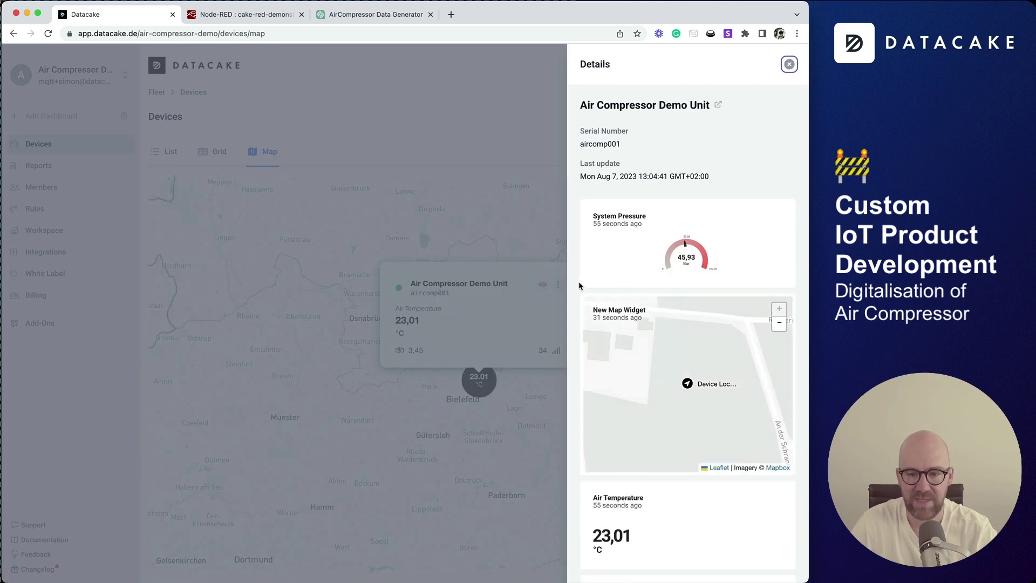
{"action": "scroll", "coordinate": [579, 286], "scroll_direction": "down", "scroll_amount": 8}
{"action": "scroll", "coordinate": [579, 287], "scroll_direction": "up", "scroll_amount": 8}
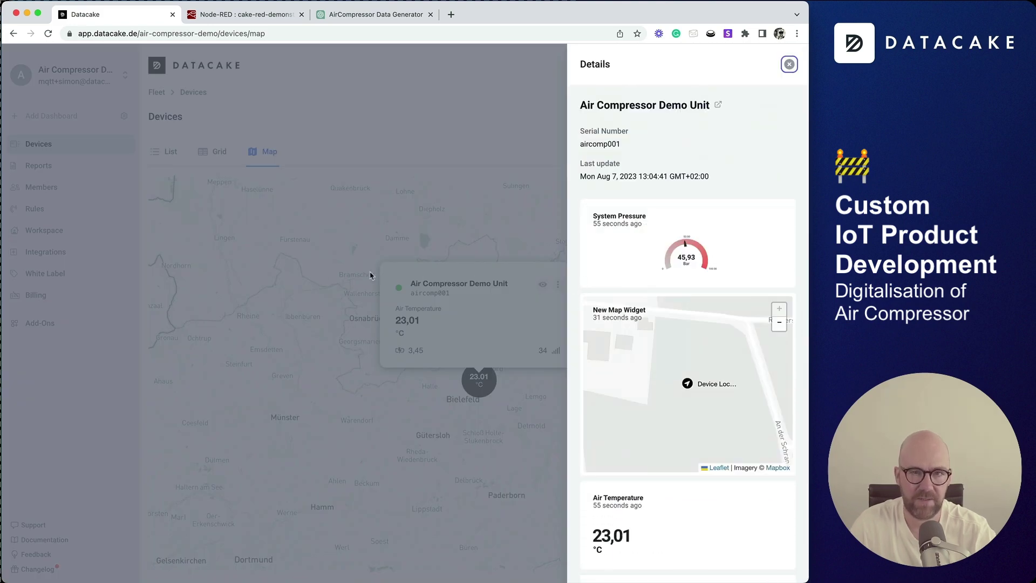
{"action": "left_click", "coordinate": [277, 269]}
{"action": "left_click", "coordinate": [169, 152]}
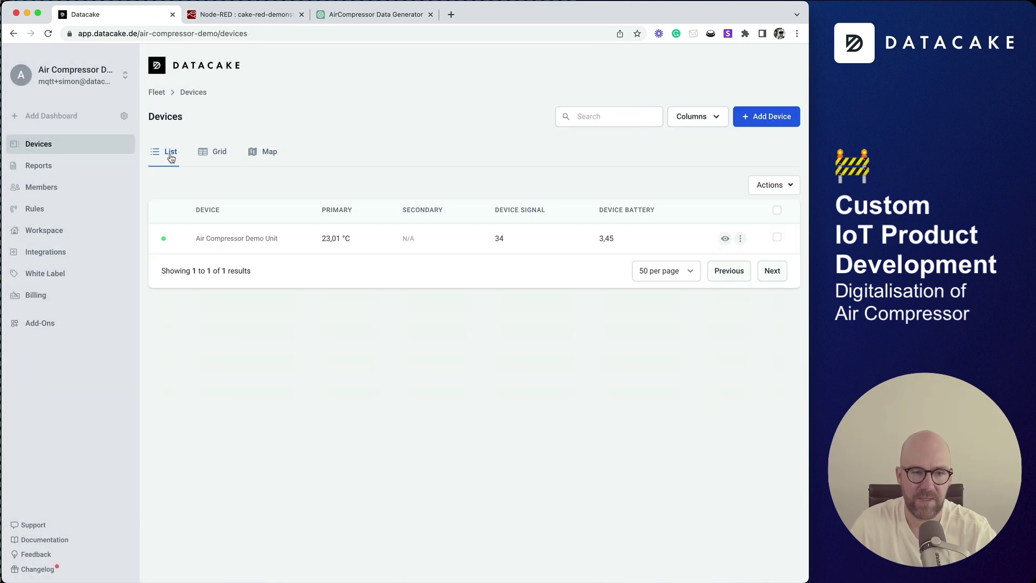
In the Air Compressor Demo Unit's Configuration, set the compressor JPG as device image and save
{"action": "left_click", "coordinate": [255, 244]}
{"action": "left_click", "coordinate": [384, 189]}
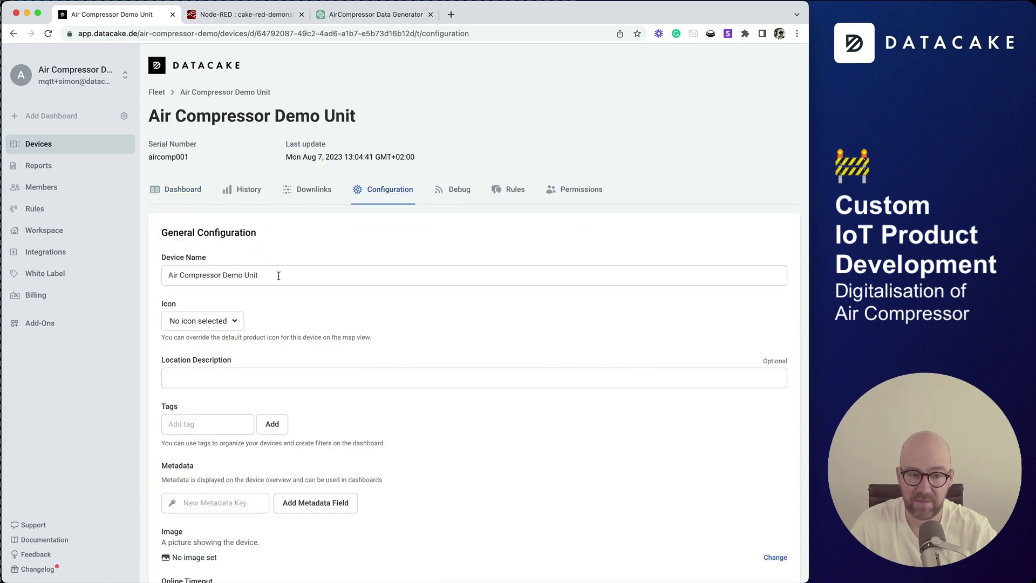
{"action": "scroll", "coordinate": [278, 276], "scroll_direction": "down", "scroll_amount": 3}
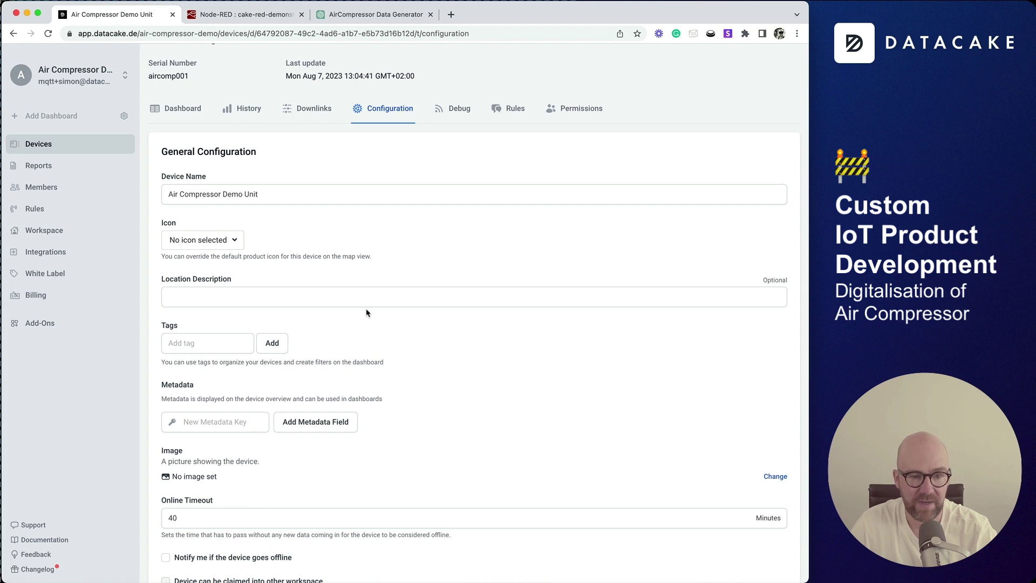
{"action": "scroll", "coordinate": [335, 302], "scroll_direction": "down", "scroll_amount": 3}
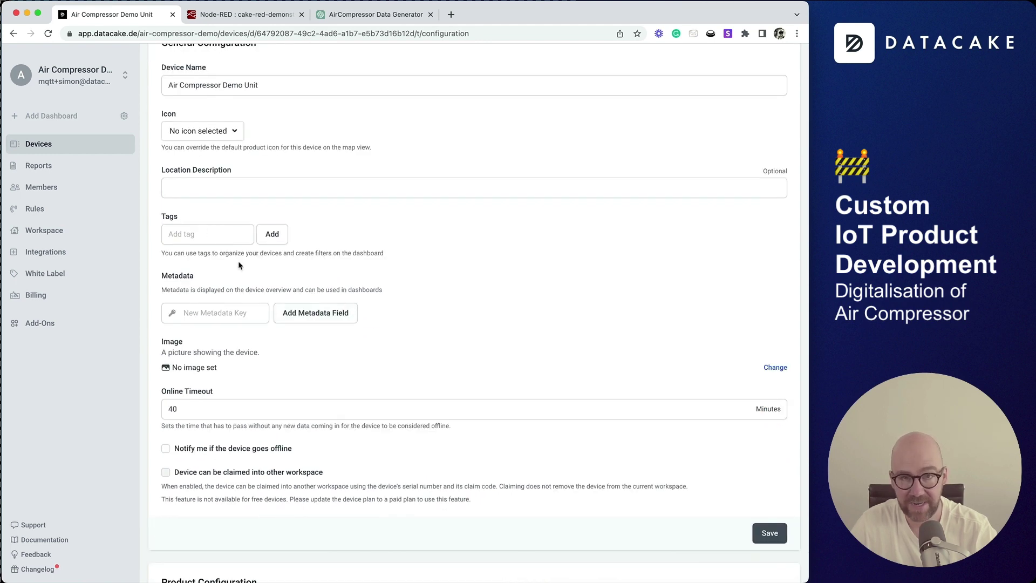
{"action": "scroll", "coordinate": [347, 324], "scroll_direction": "down", "scroll_amount": 1}
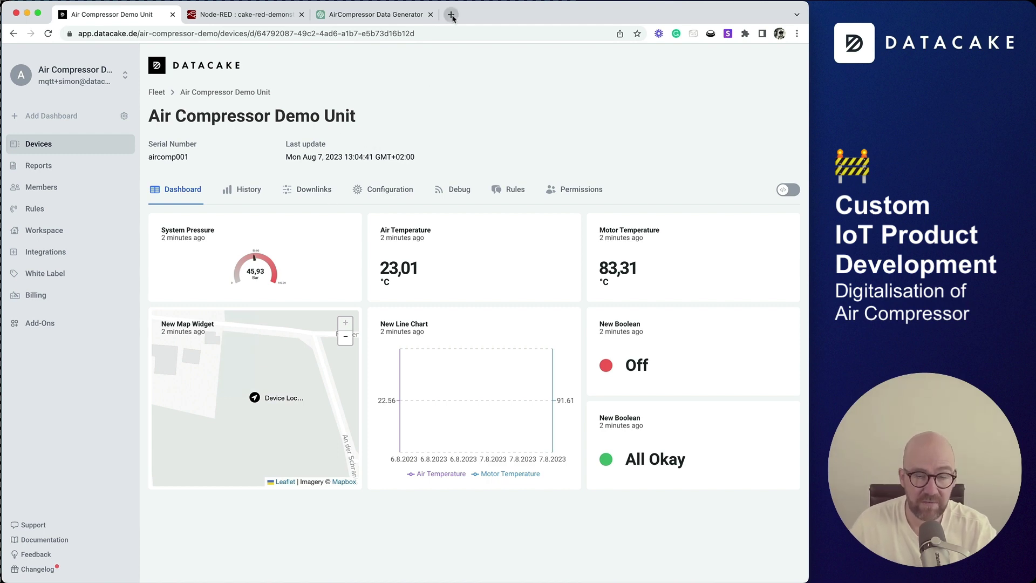
{"action": "left_click", "coordinate": [392, 199]}
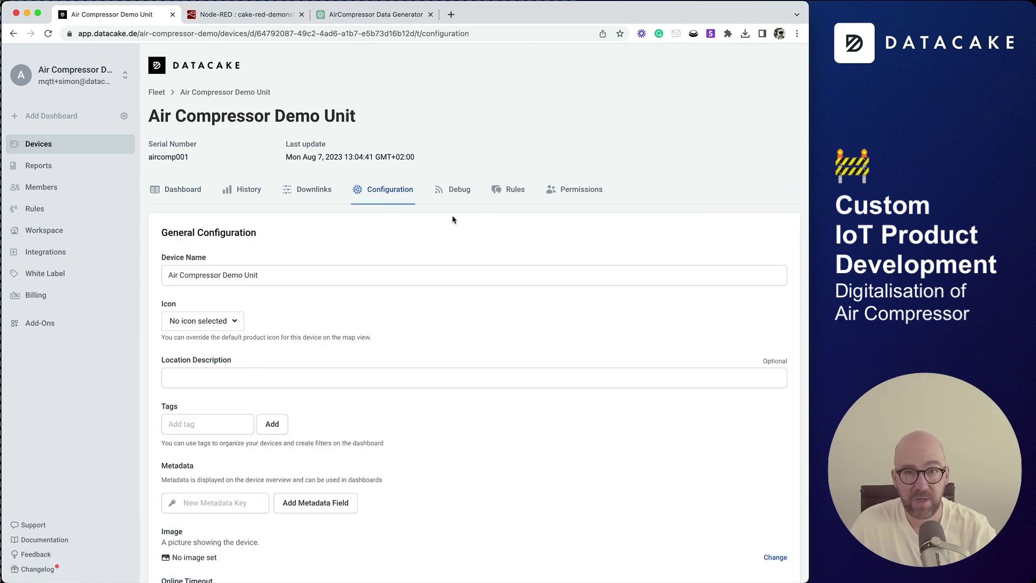
{"action": "scroll", "coordinate": [476, 238], "scroll_direction": "down", "scroll_amount": 5}
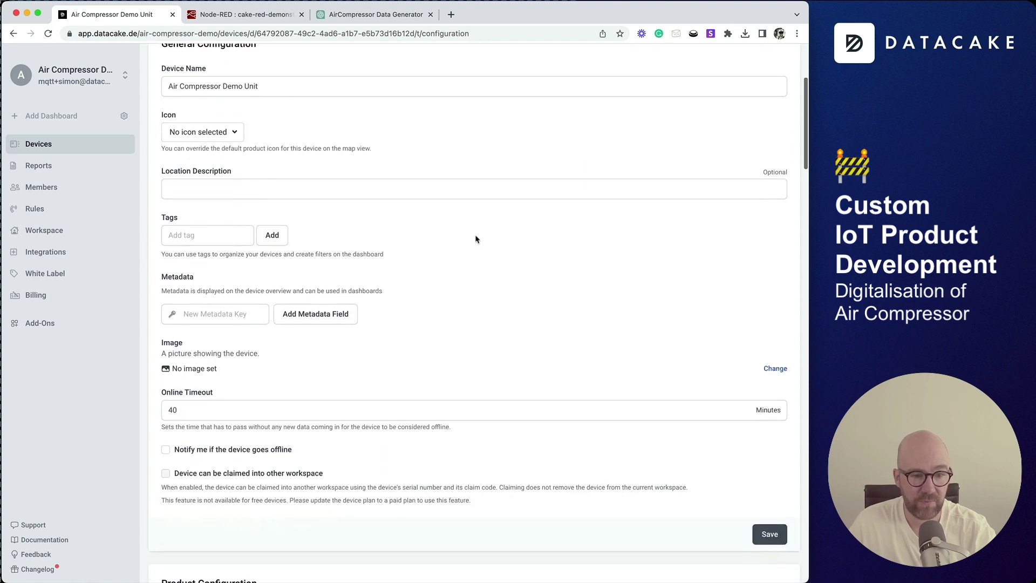
{"action": "left_click", "coordinate": [780, 363]}
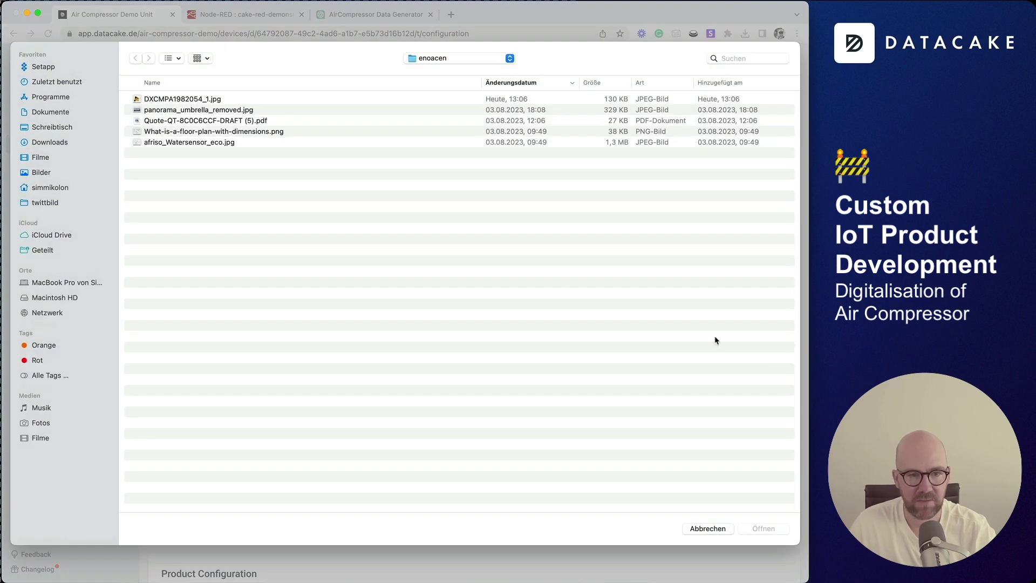
{"action": "double_click", "coordinate": [190, 100]}
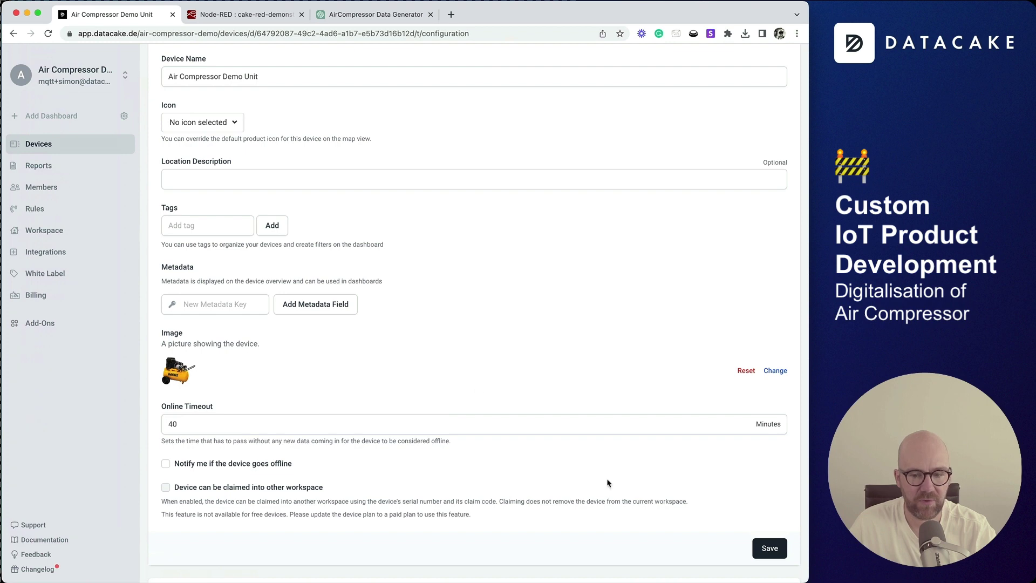
{"action": "left_click", "coordinate": [776, 546]}
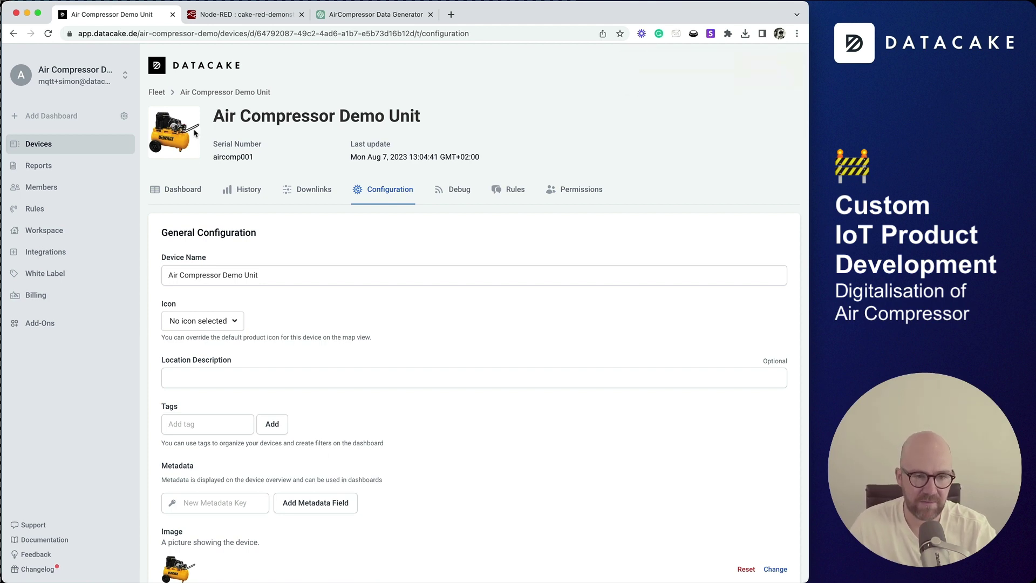
Start adding new API devices to the existing Air Compressor Demo Unit product
{"action": "left_click", "coordinate": [34, 145]}
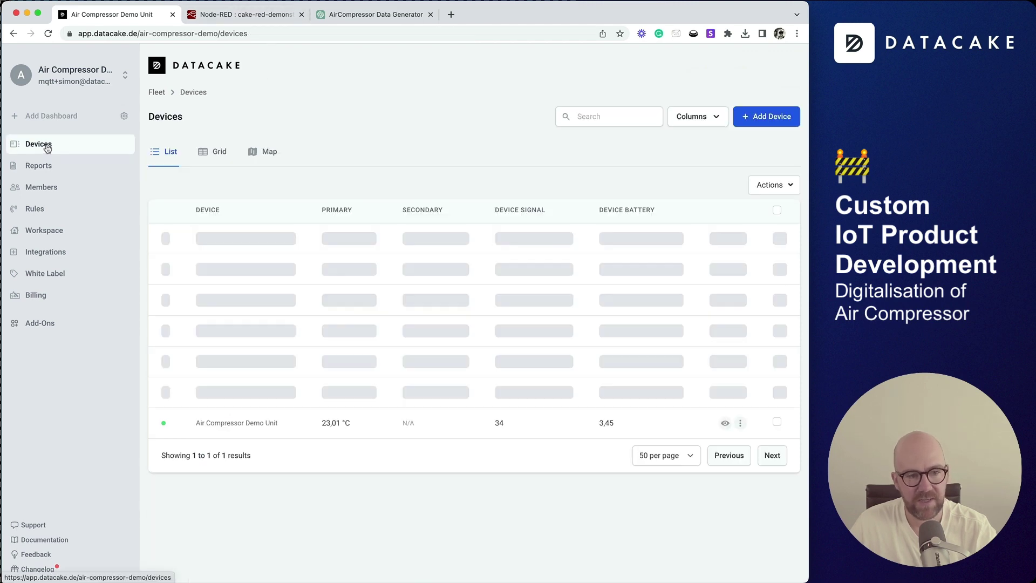
{"action": "left_click", "coordinate": [768, 120]}
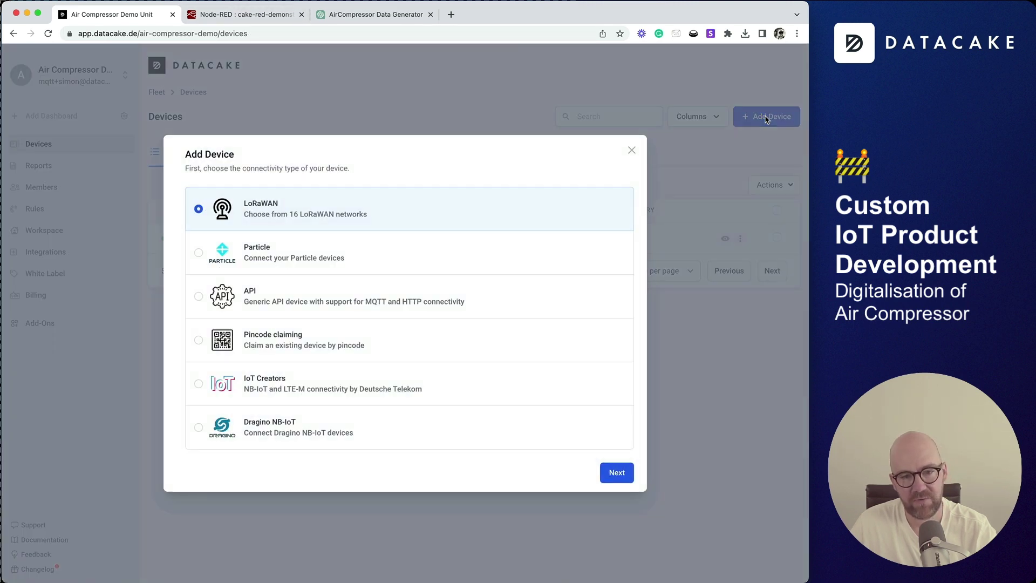
{"action": "left_click", "coordinate": [250, 303]}
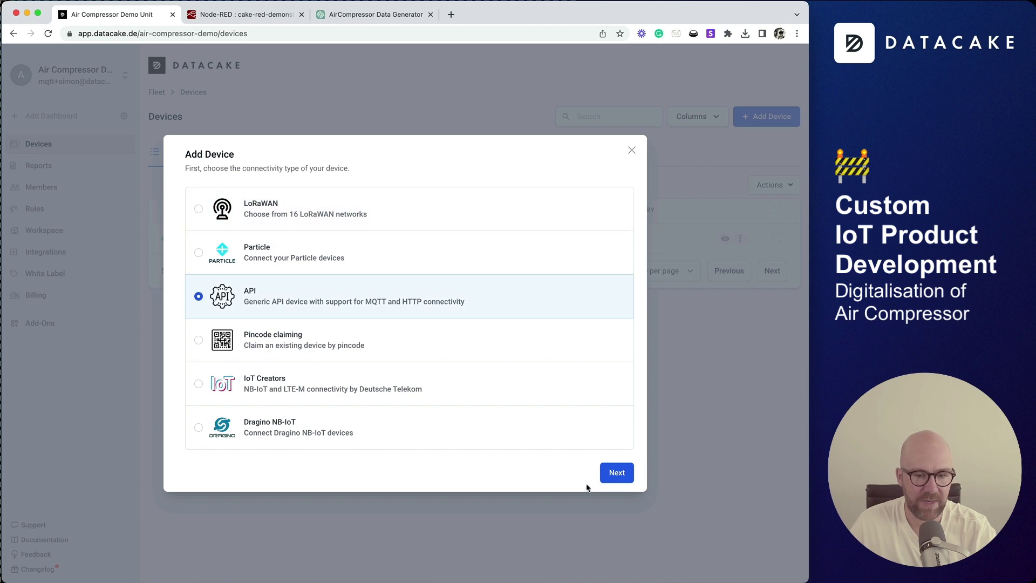
{"action": "left_click", "coordinate": [617, 472]}
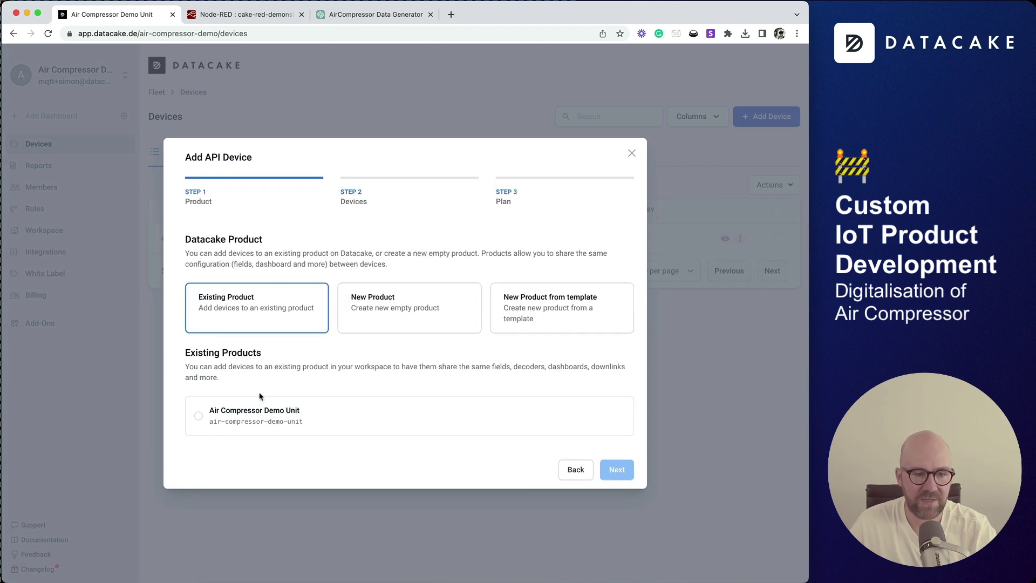
{"action": "left_click", "coordinate": [263, 421]}
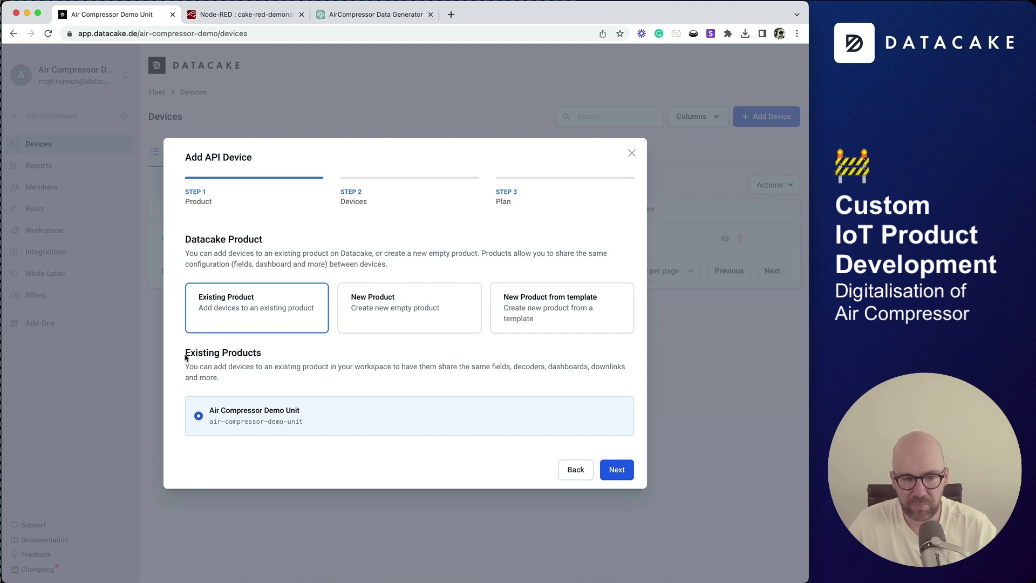
{"action": "left_click_drag", "start_coordinate": [185, 357], "coordinate": [262, 355]}
{"action": "left_click", "coordinate": [617, 469]}
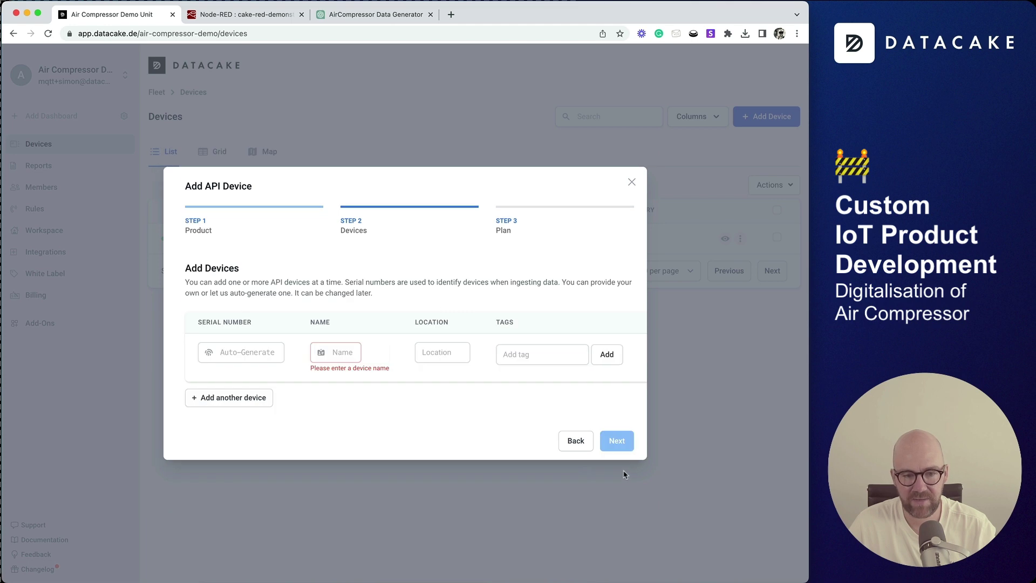
Add rows for four devices and fill in each device's serial number with its own numeric suffix
{"action": "left_click", "coordinate": [243, 397]}
{"action": "left_click", "coordinate": [248, 423]}
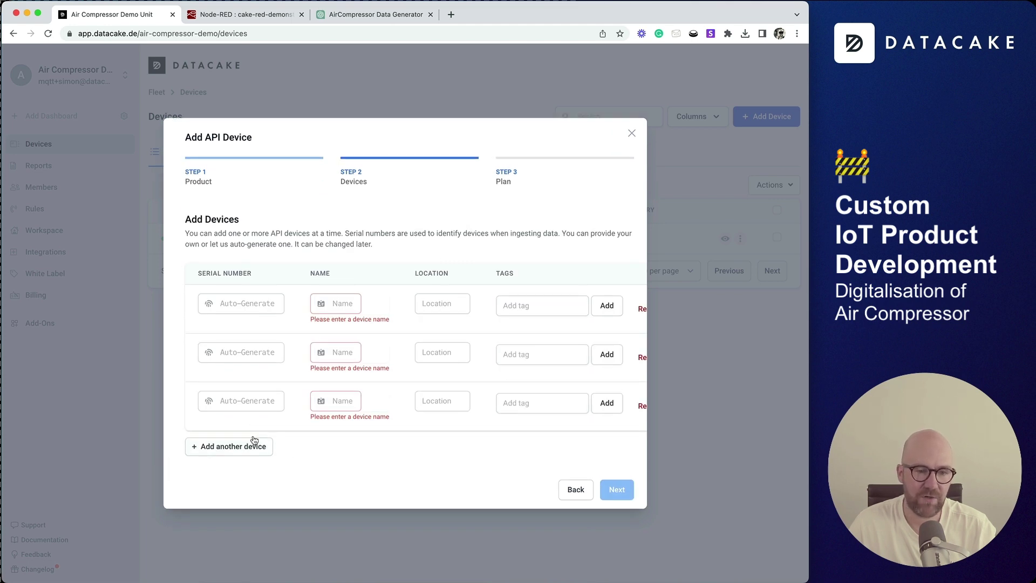
{"action": "left_click", "coordinate": [254, 446]}
{"action": "left_click", "coordinate": [249, 277]}
{"action": "key", "text": "super+v"}
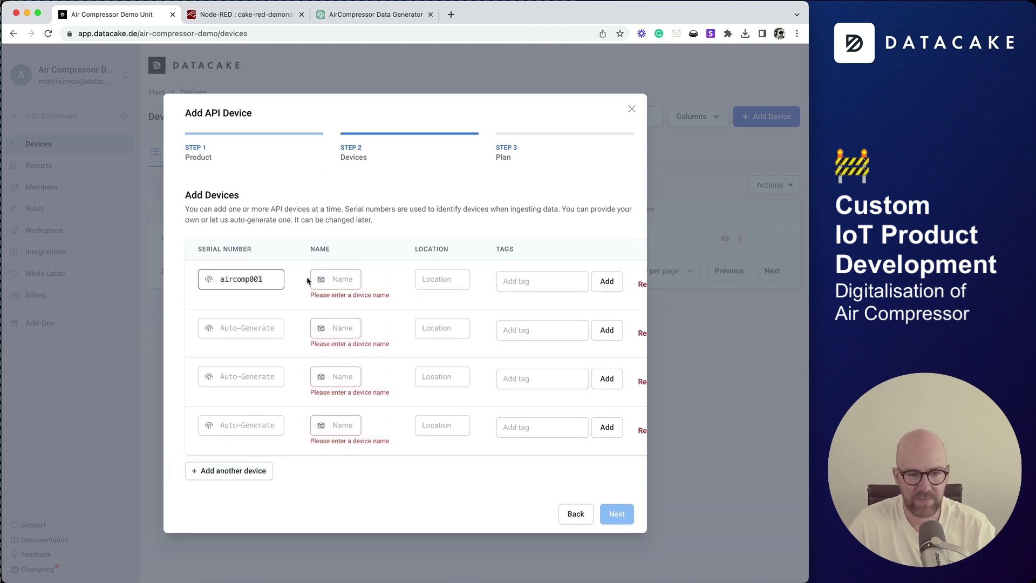
{"action": "type", "text": "2"}
{"action": "left_click", "coordinate": [255, 331]}
{"action": "key", "text": "super+v"}
{"action": "type", "text": "1"}
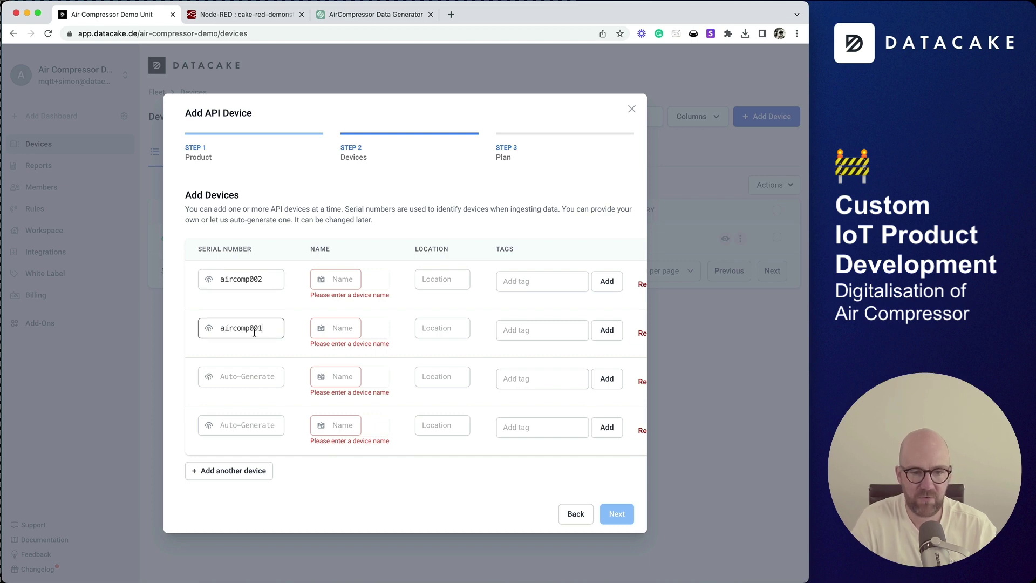
{"action": "left_click", "coordinate": [254, 376]}
{"action": "key", "text": "super+v"}
{"action": "type", "text": "3"}
{"action": "key", "text": "BackSpace"}
{"action": "type", "text": "4"}
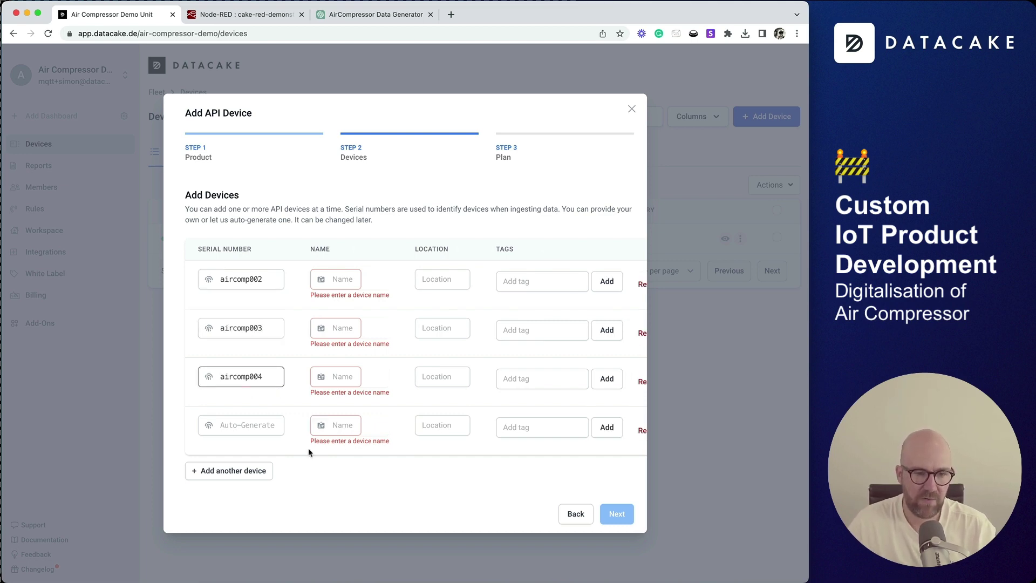
{"action": "left_click", "coordinate": [265, 427]}
{"action": "key", "text": "super+v"}
{"action": "type", "text": "5"}
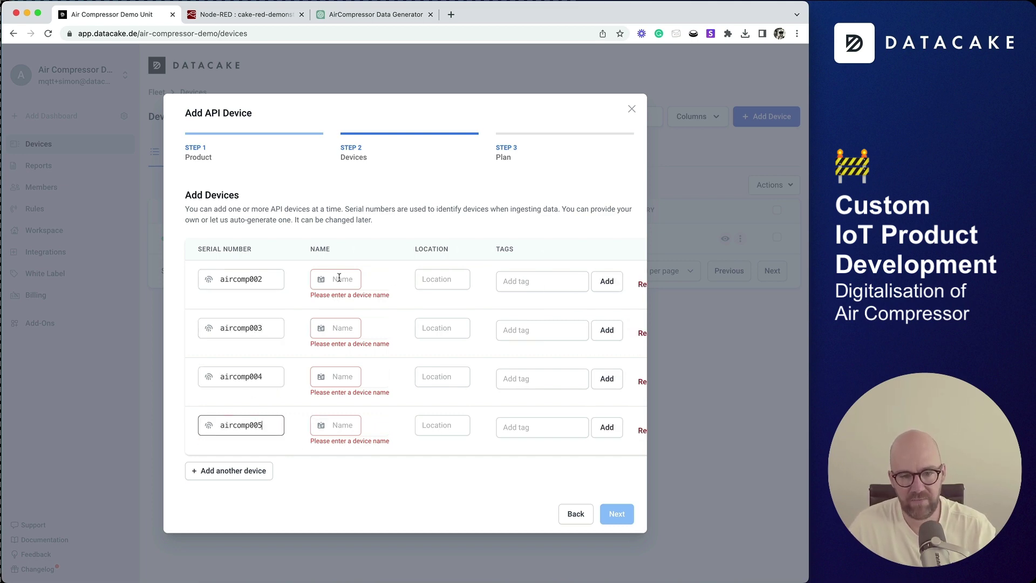
Name the four devices aircomp002, aircomp003, aircomp004 and aircomp005
{"action": "left_click", "coordinate": [338, 277]}
{"action": "type", "text": "aircomp00"}
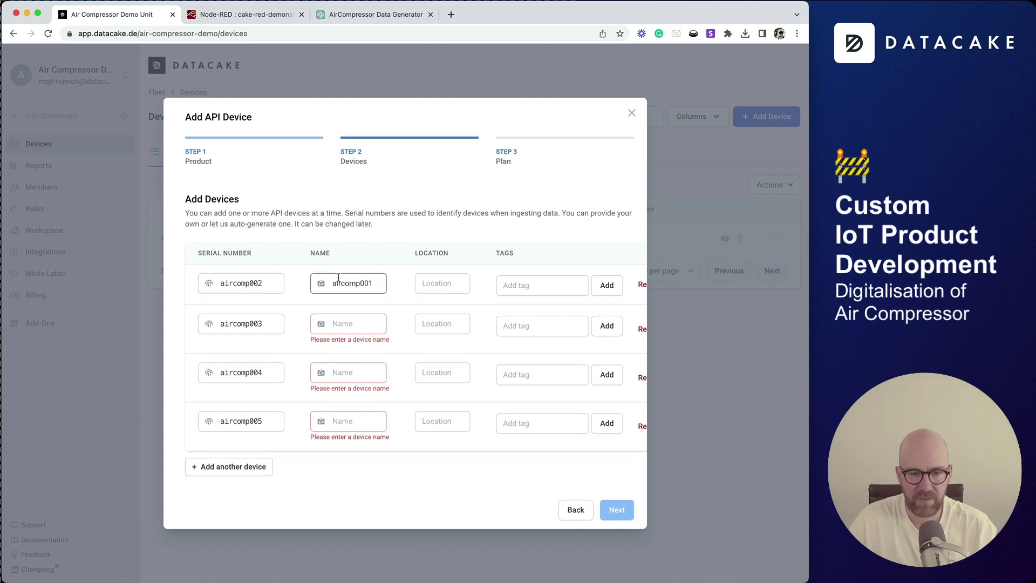
{"action": "type", "text": "2"}
{"action": "left_click", "coordinate": [348, 317]}
{"action": "type", "text": "aircomp00"}
{"action": "type", "text": "3"}
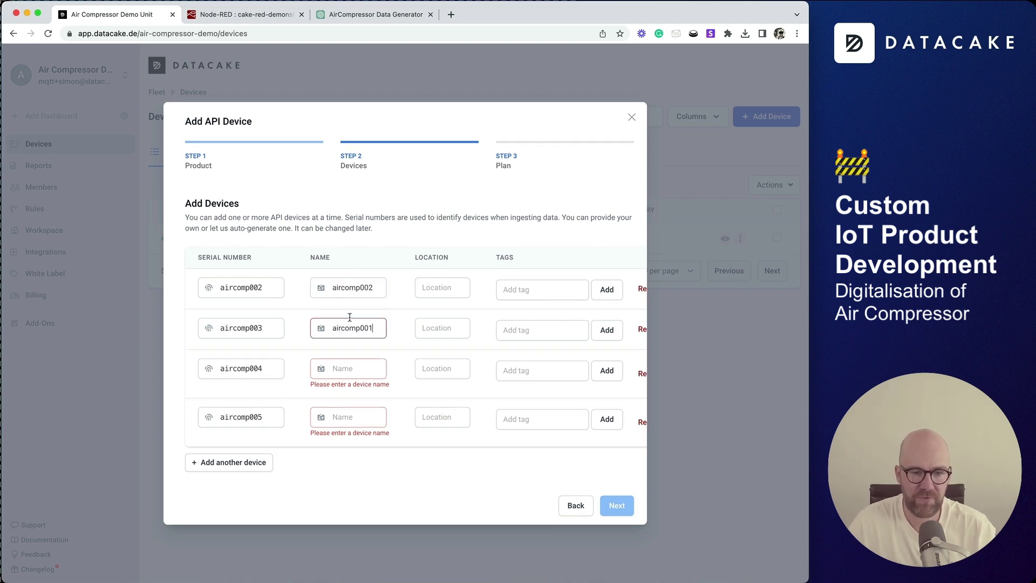
{"action": "left_click", "coordinate": [361, 369]}
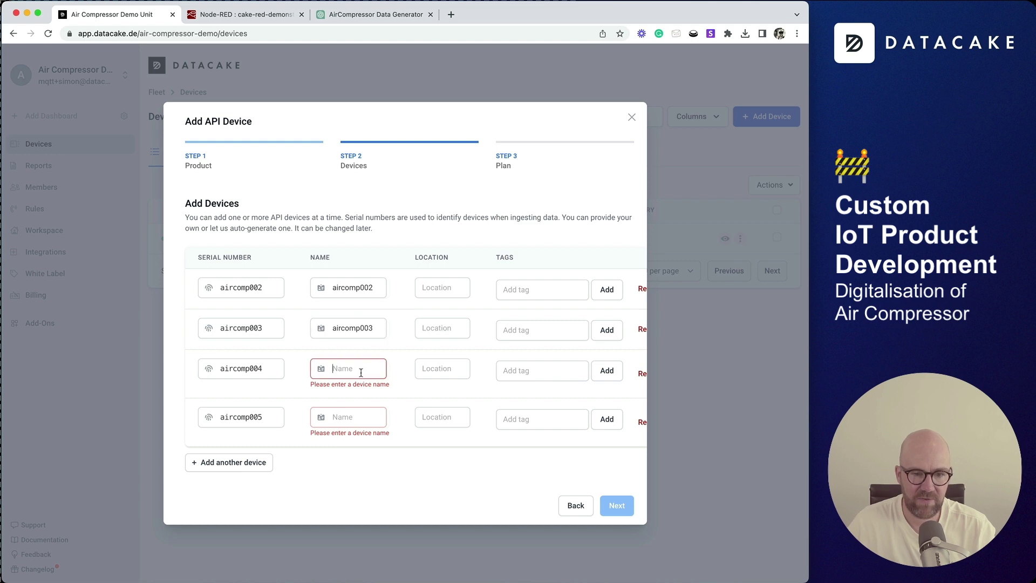
{"action": "type", "text": "aircomp001"}
{"action": "left_click", "coordinate": [355, 407]}
{"action": "type", "text": "aircomp001"}
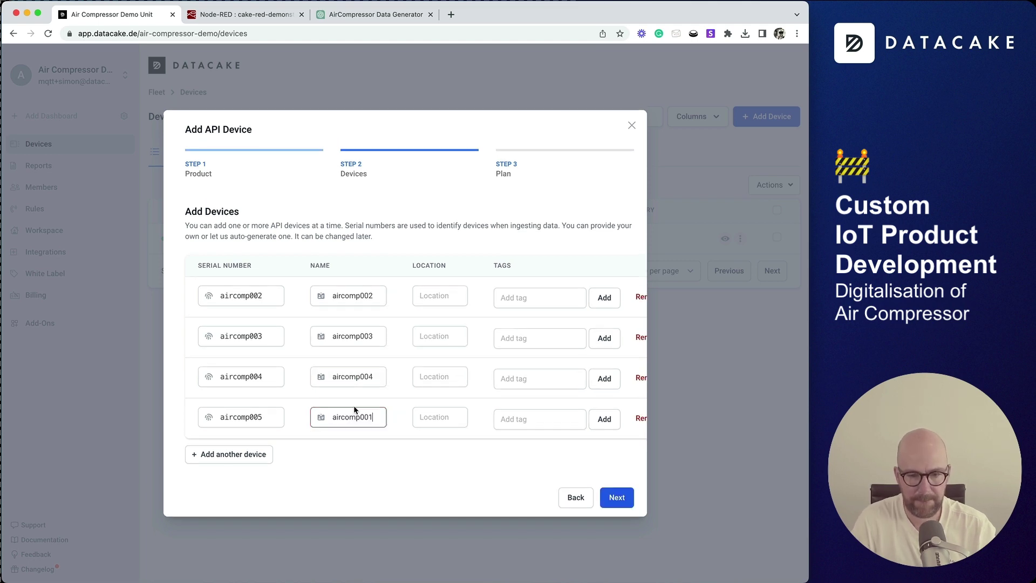
Add the four devices on the Free plan and check them in Grid and List views
{"action": "left_click", "coordinate": [616, 497]}
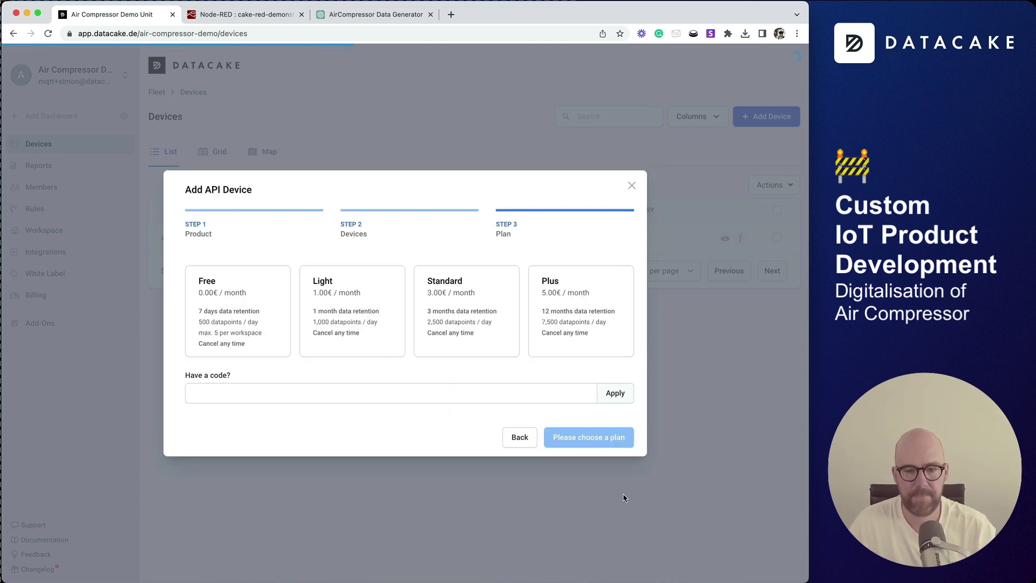
{"action": "left_click", "coordinate": [226, 321]}
{"action": "left_click", "coordinate": [615, 440]}
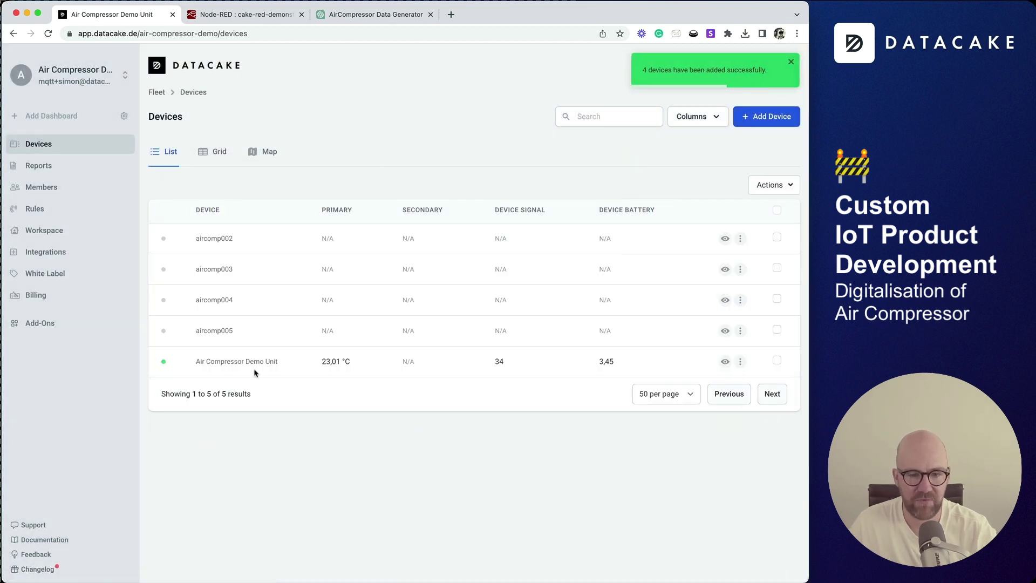
{"action": "left_click", "coordinate": [218, 152]}
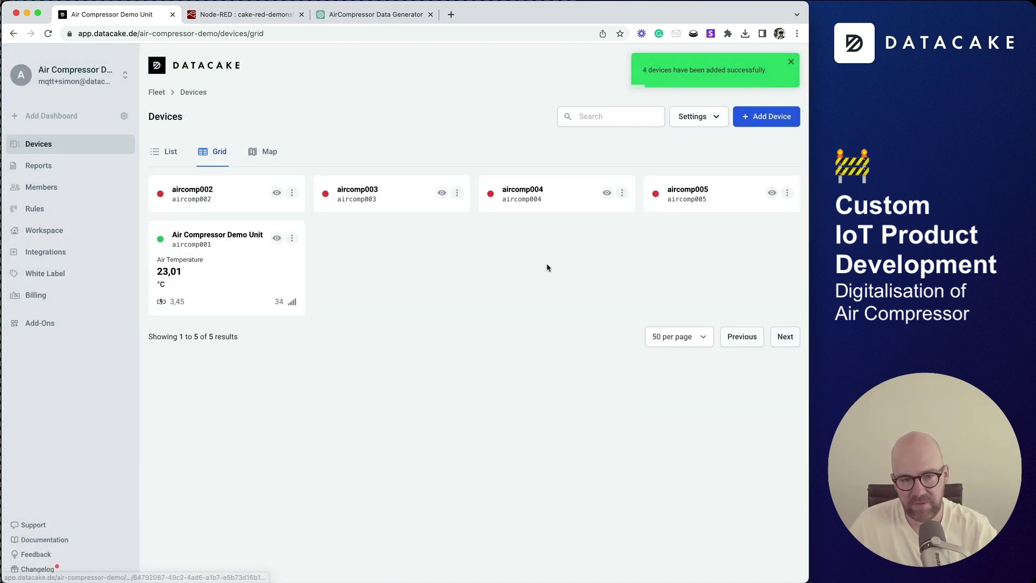
{"action": "left_click", "coordinate": [157, 148]}
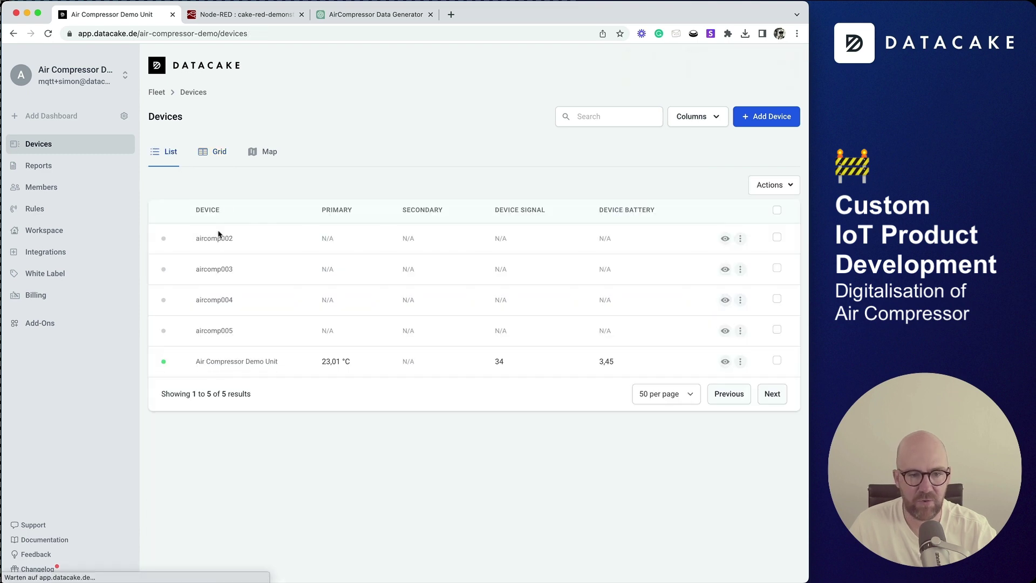
Change the device serial in the data generator function node and redeploy the Node-RED flow
{"action": "left_click", "coordinate": [282, 20]}
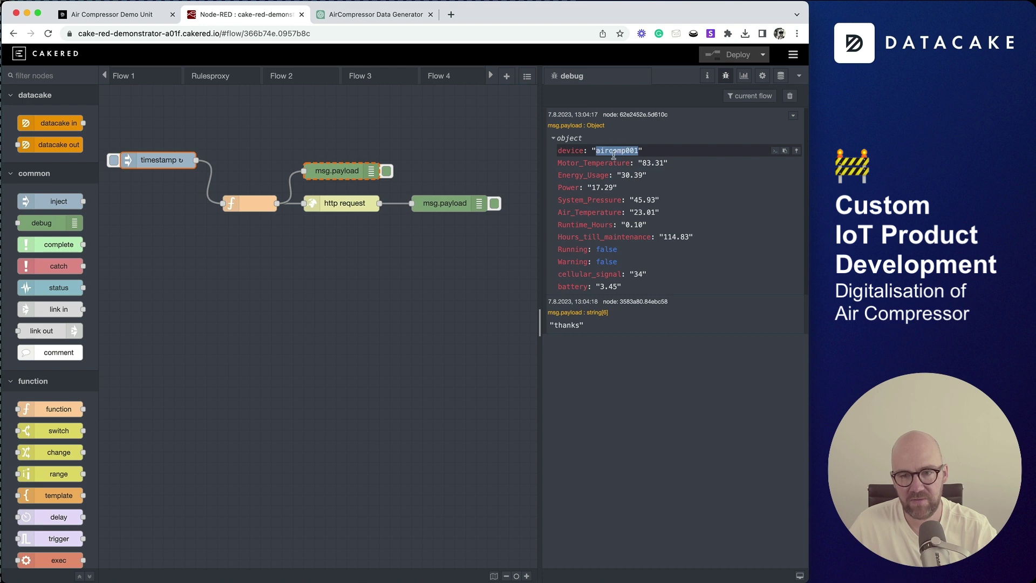
{"action": "double_click", "coordinate": [249, 204]}
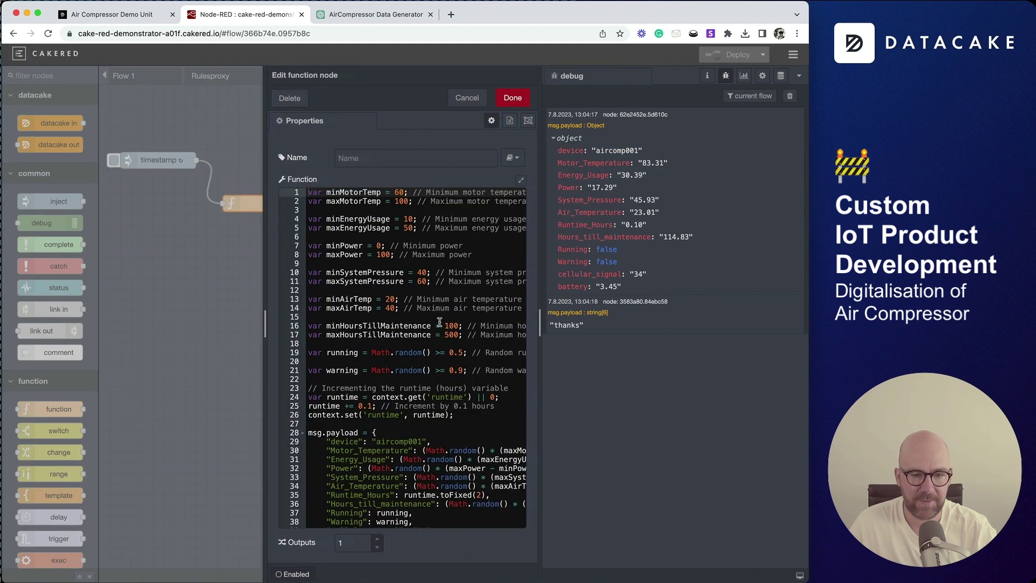
{"action": "scroll", "coordinate": [439, 322], "scroll_direction": "down", "scroll_amount": 3}
{"action": "left_click", "coordinate": [423, 399]}
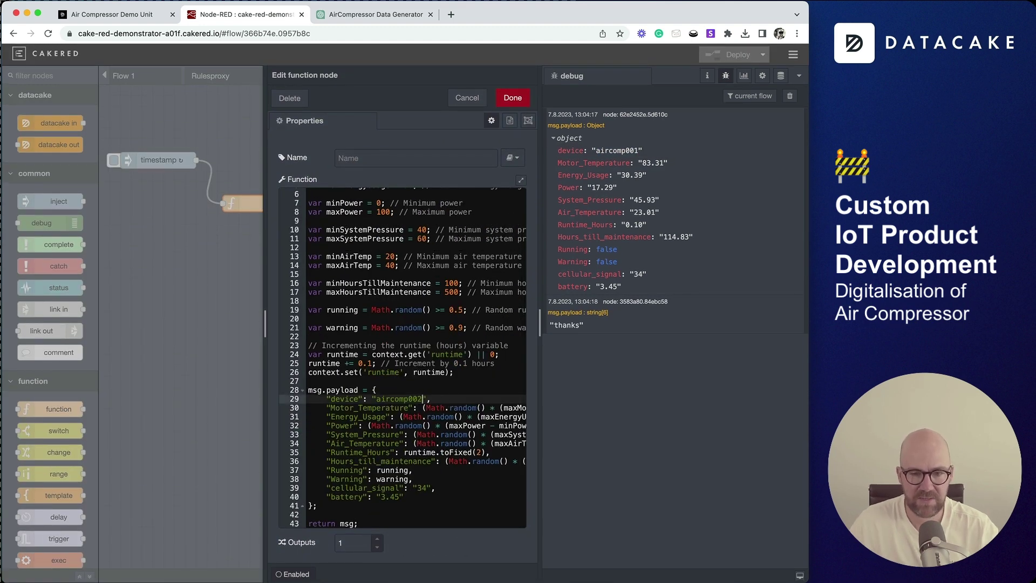
{"action": "left_click", "coordinate": [513, 98]}
{"action": "left_click", "coordinate": [737, 55]}
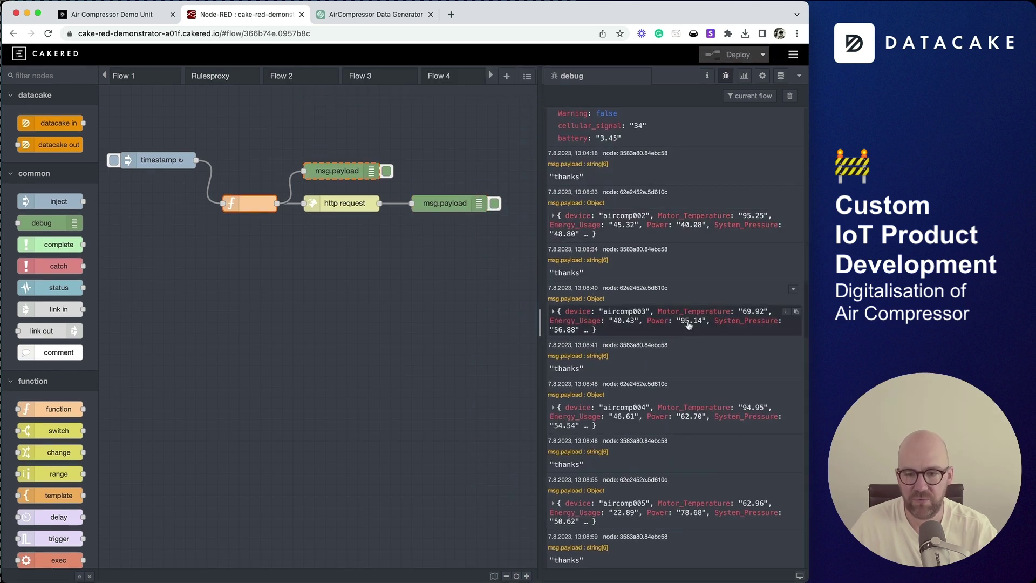
{"action": "scroll", "coordinate": [691, 461], "scroll_direction": "up", "scroll_amount": 3}
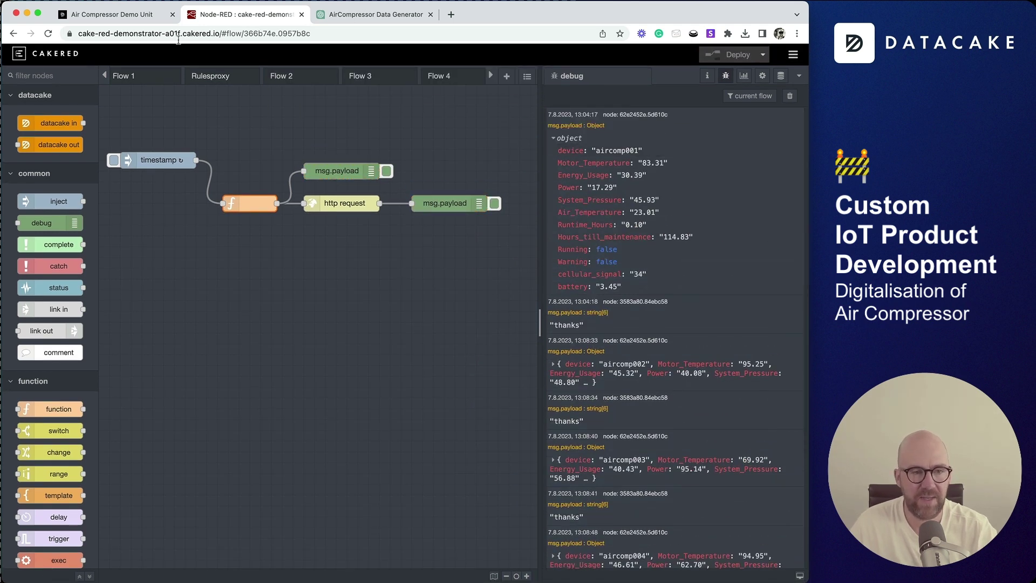
Check the five reporting devices as cards and on the fleet map, ending on the card view
{"action": "left_click", "coordinate": [146, 22]}
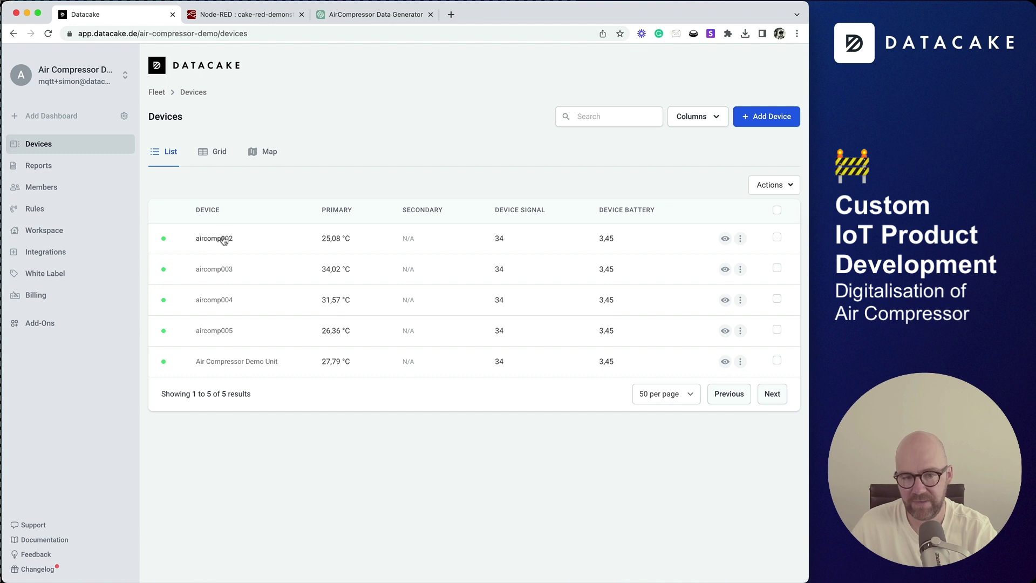
{"action": "left_click", "coordinate": [218, 162]}
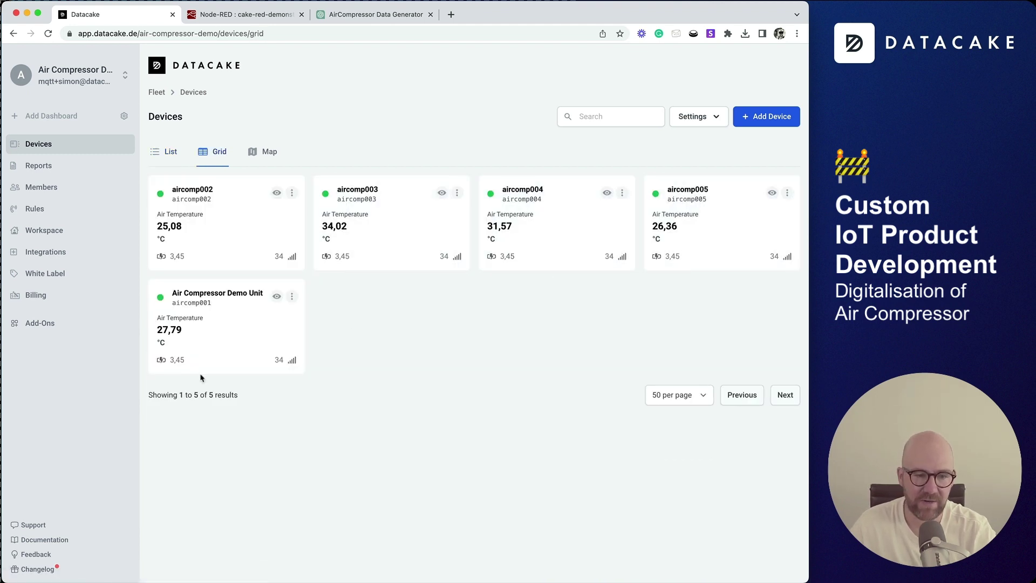
{"action": "left_click", "coordinate": [270, 152]}
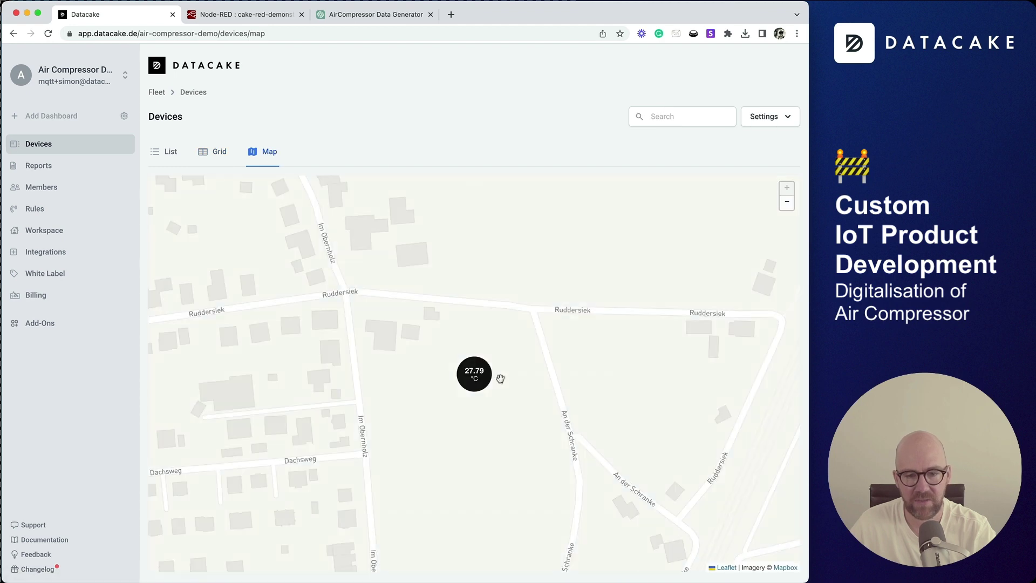
{"action": "scroll", "coordinate": [479, 379], "scroll_direction": "down", "scroll_amount": 3}
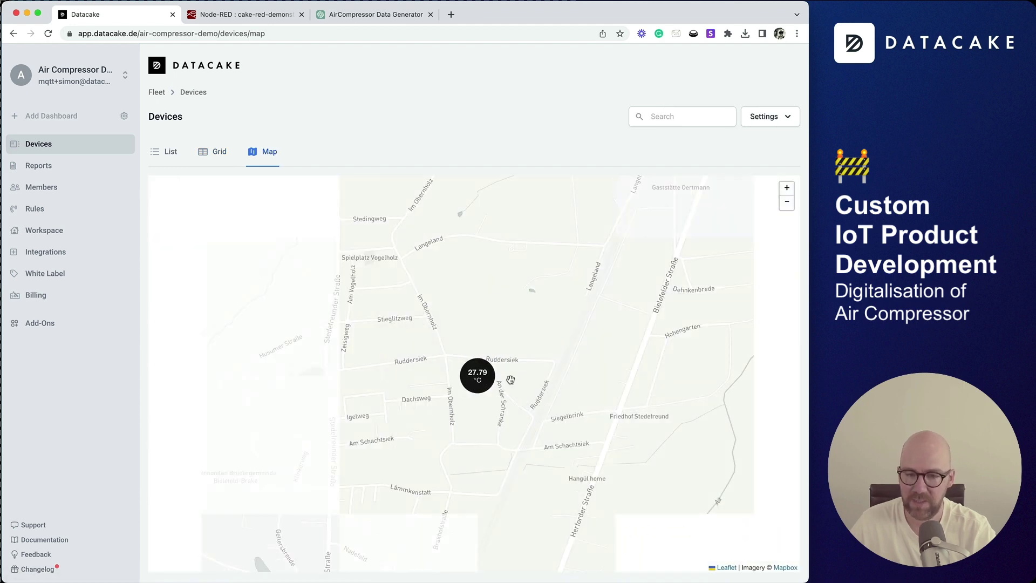
{"action": "left_click_drag", "start_coordinate": [511, 377], "coordinate": [488, 374]}
{"action": "scroll", "coordinate": [476, 383], "scroll_direction": "down", "scroll_amount": 1}
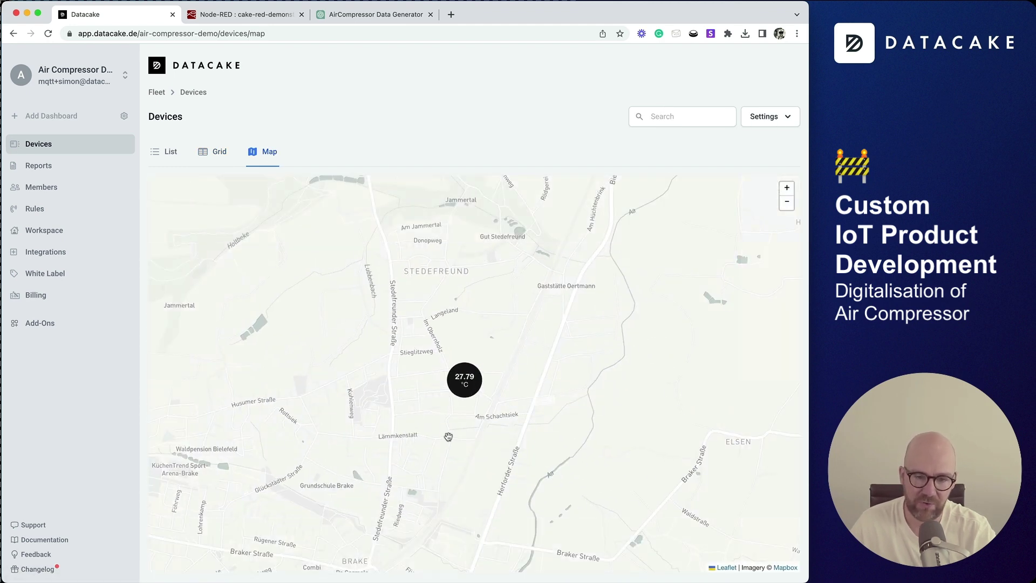
{"action": "scroll", "coordinate": [479, 429], "scroll_direction": "down", "scroll_amount": 1}
{"action": "left_click", "coordinate": [214, 151]}
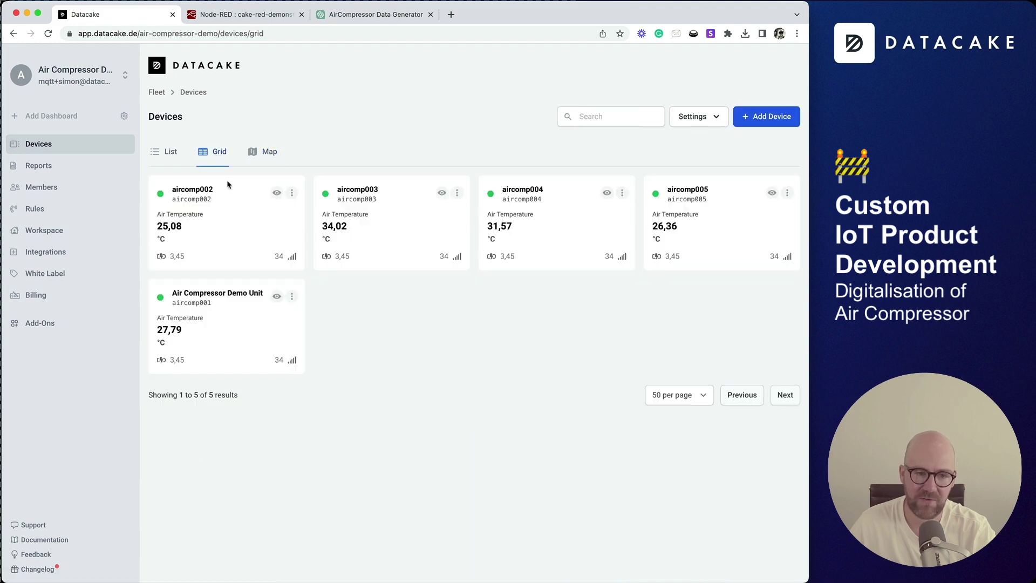
{"action": "left_click", "coordinate": [270, 153]}
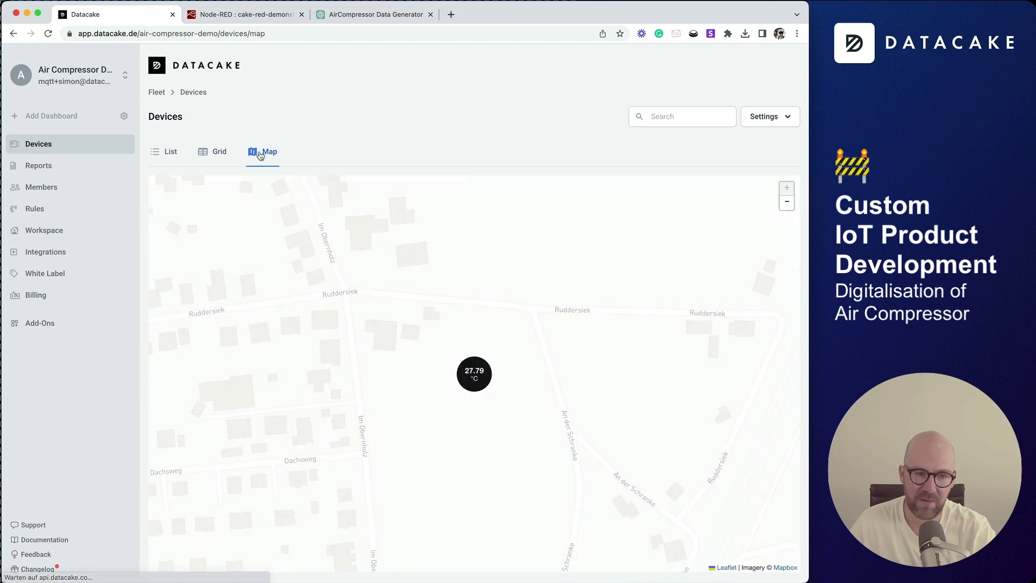
{"action": "left_click", "coordinate": [214, 156]}
Open aircomp002's dashboard, visit the Members page, then reopen aircomp002's dashboard from the device cards
{"action": "left_click", "coordinate": [249, 241]}
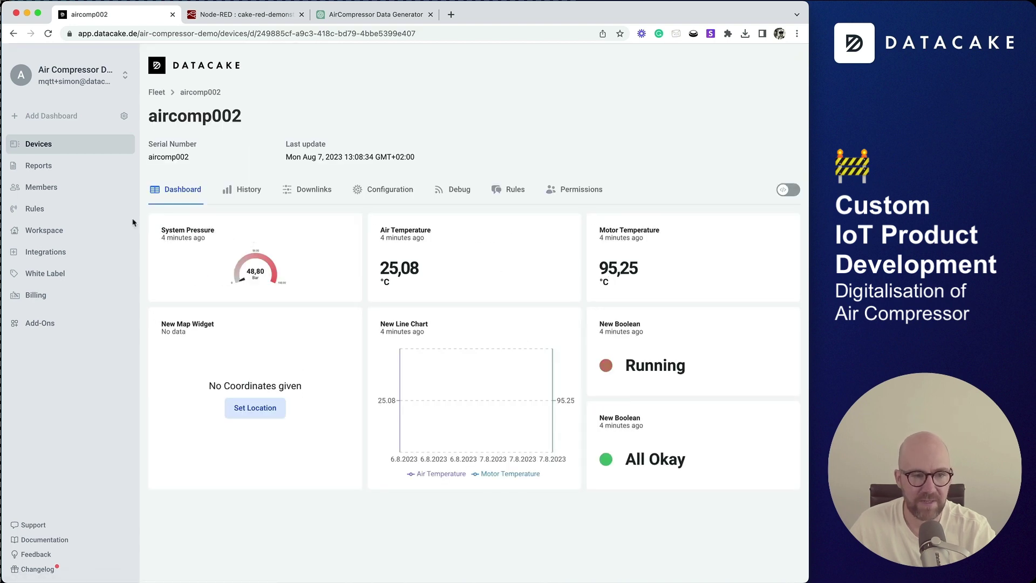
{"action": "left_click", "coordinate": [59, 190]}
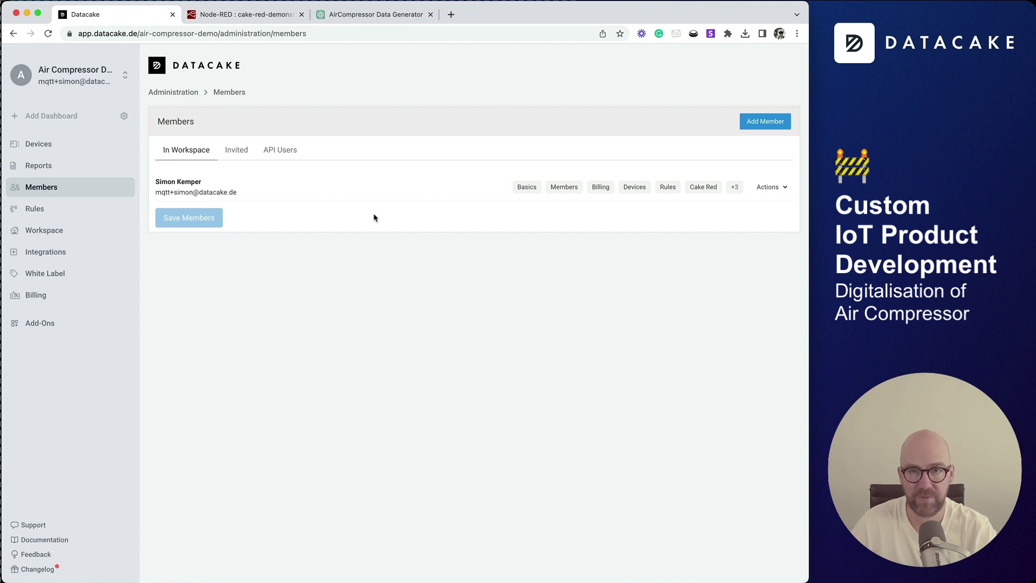
{"action": "left_click", "coordinate": [60, 144]}
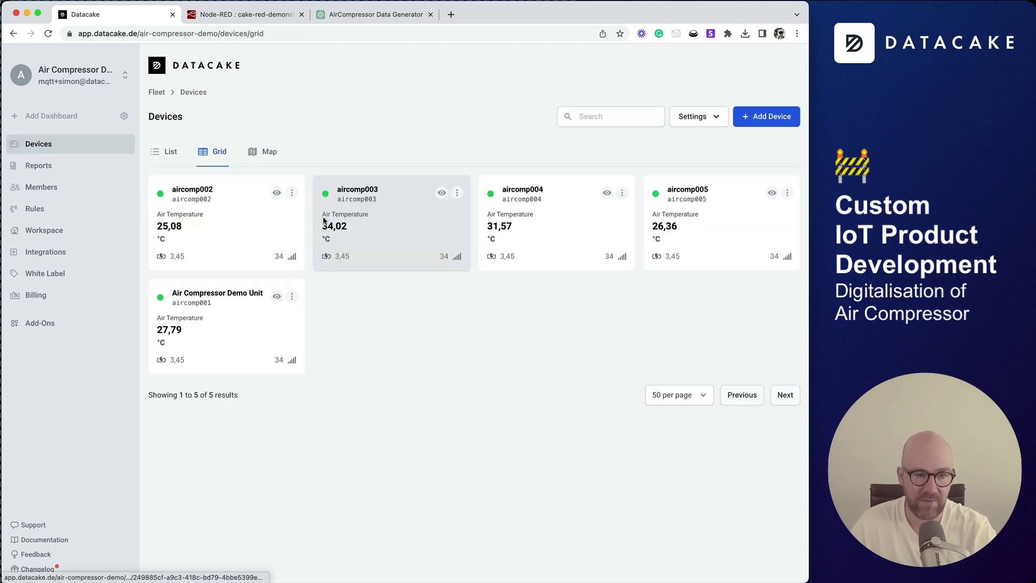
{"action": "left_click", "coordinate": [281, 224]}
Create a read-only public link for aircomp002's dashboard, switching edit mode on and back off
{"action": "left_click", "coordinate": [789, 190]}
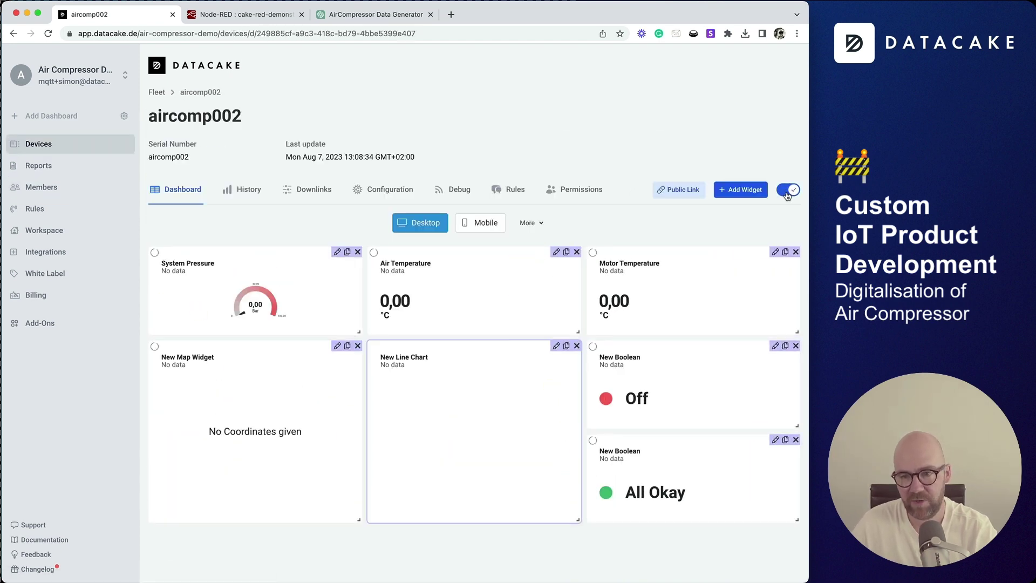
{"action": "left_click", "coordinate": [679, 190]}
{"action": "left_click", "coordinate": [402, 346]}
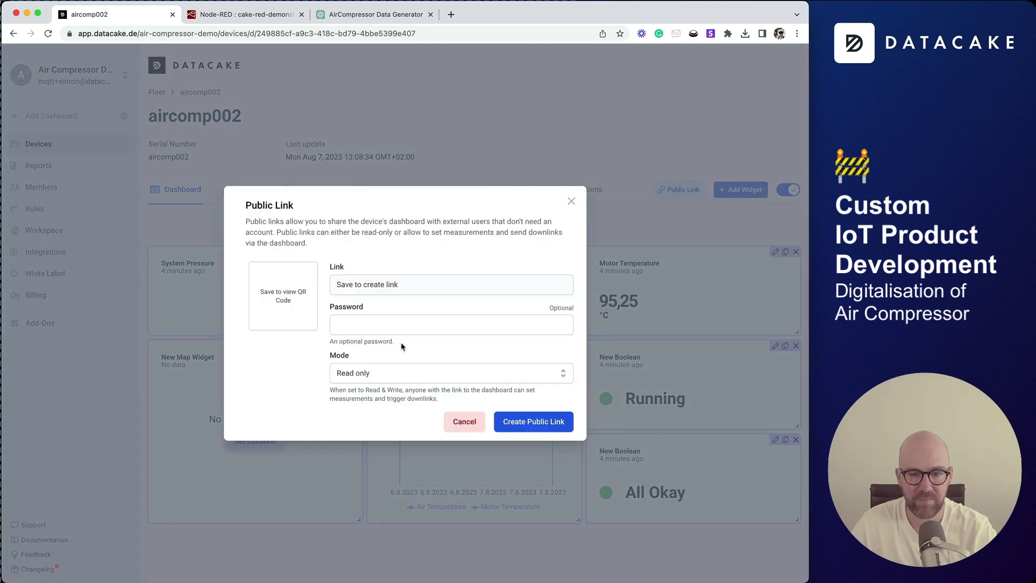
{"action": "left_click", "coordinate": [547, 423]}
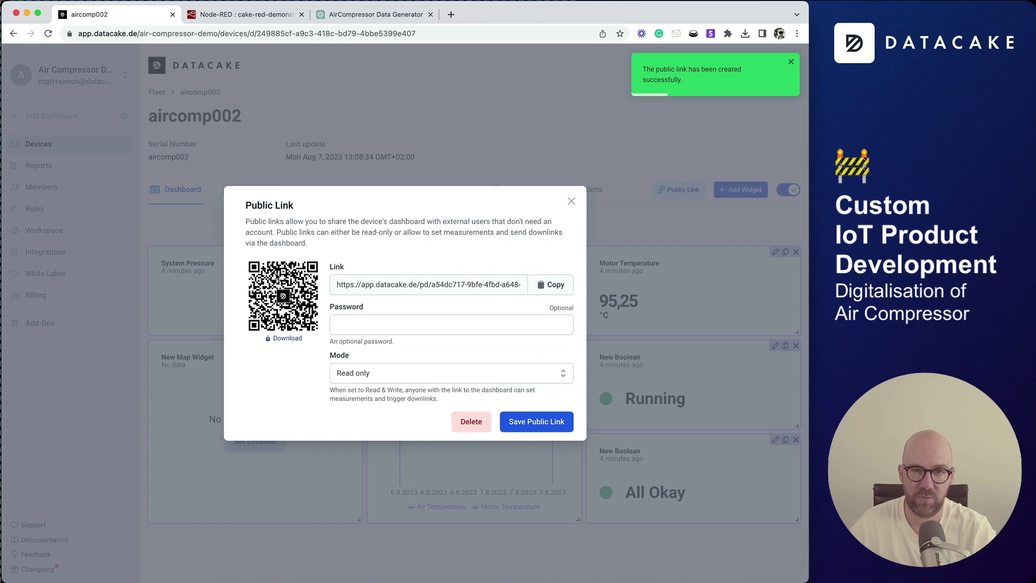
{"action": "left_click", "coordinate": [572, 202]}
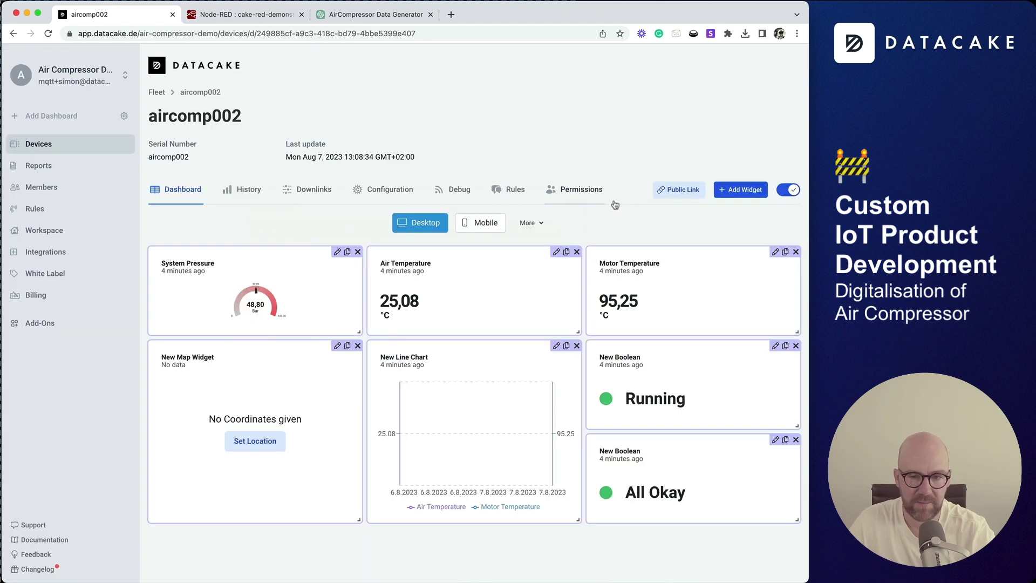
{"action": "left_click", "coordinate": [789, 190]}
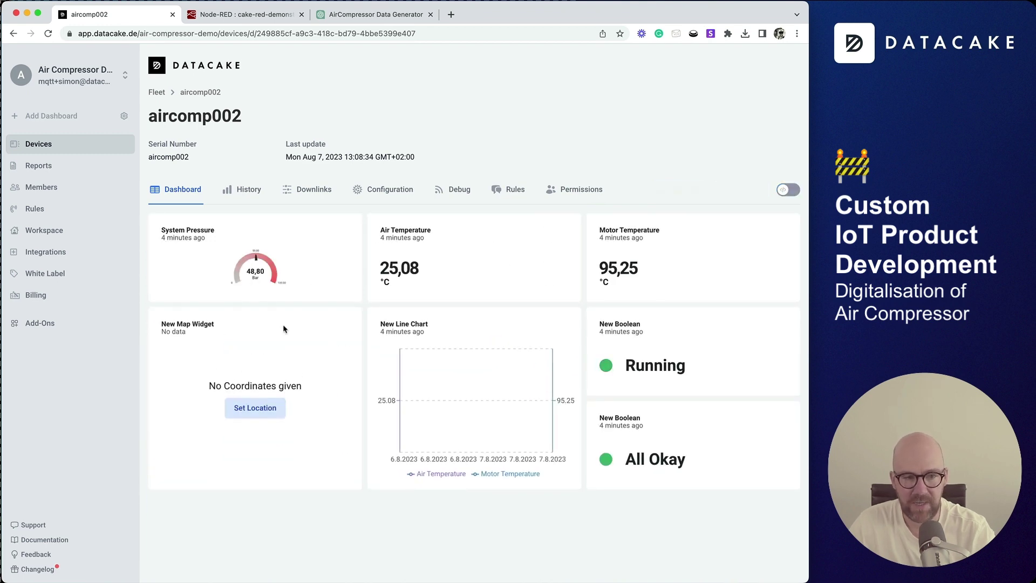